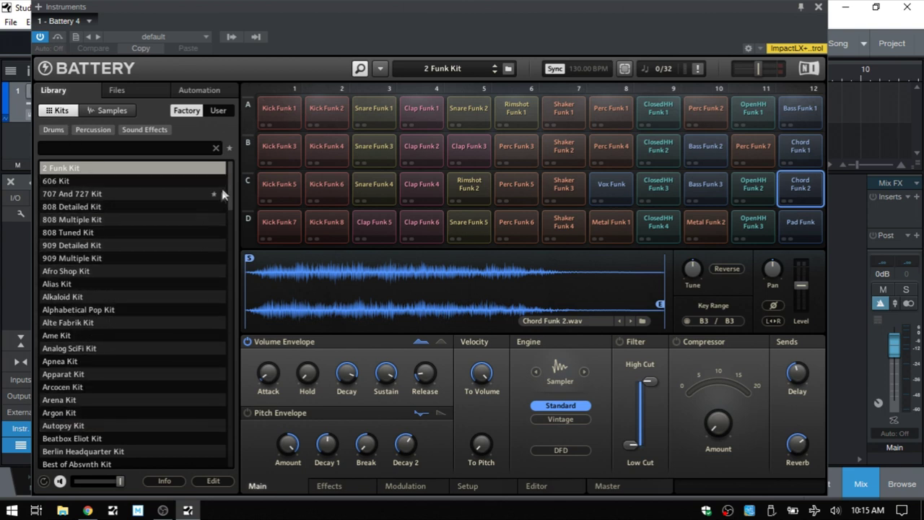
- Browse the factory kits by Sound Effects, Percussion and Synthetic Perc Kit, and clear the filters to list all kits again
{"action": "scroll", "coordinate": [230, 200], "scroll_direction": "down", "scroll_amount": 1}
{"action": "left_click_drag", "start_coordinate": [230, 200], "coordinate": [232, 177]}
{"action": "left_click", "coordinate": [153, 130]}
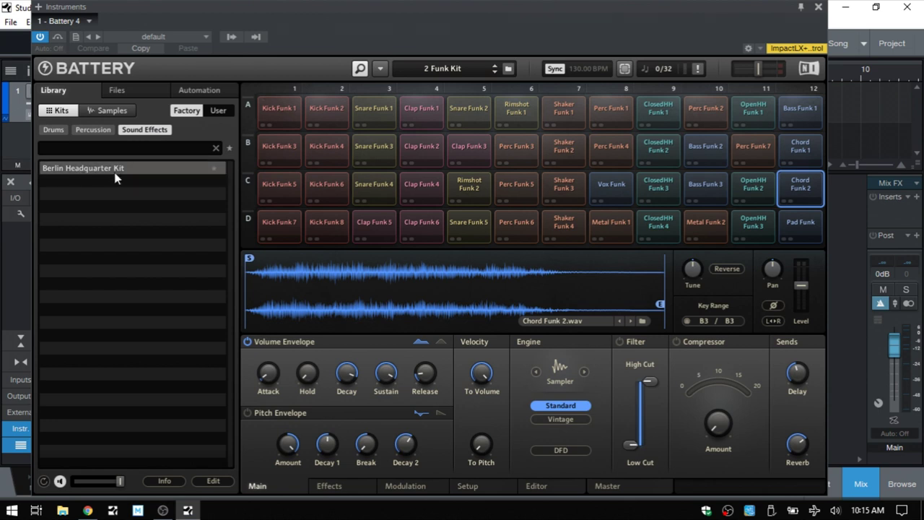
{"action": "left_click", "coordinate": [91, 131]}
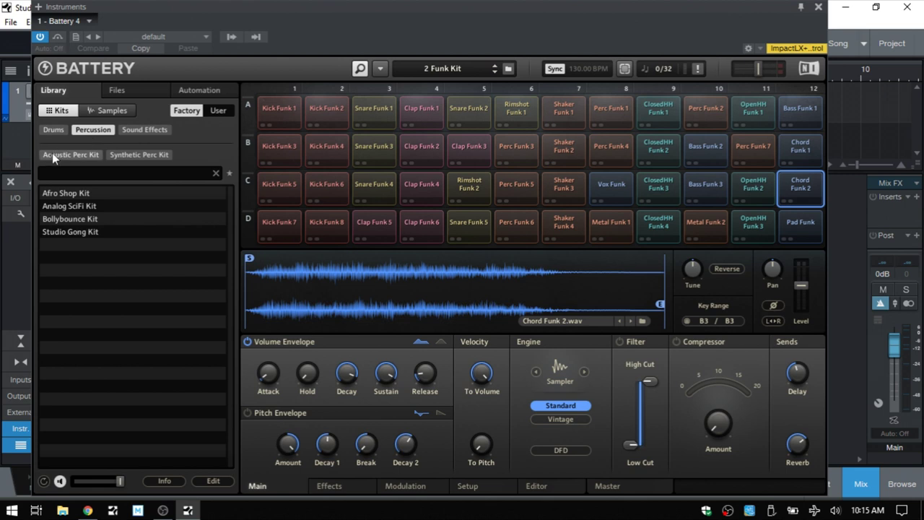
{"action": "left_click", "coordinate": [144, 157]}
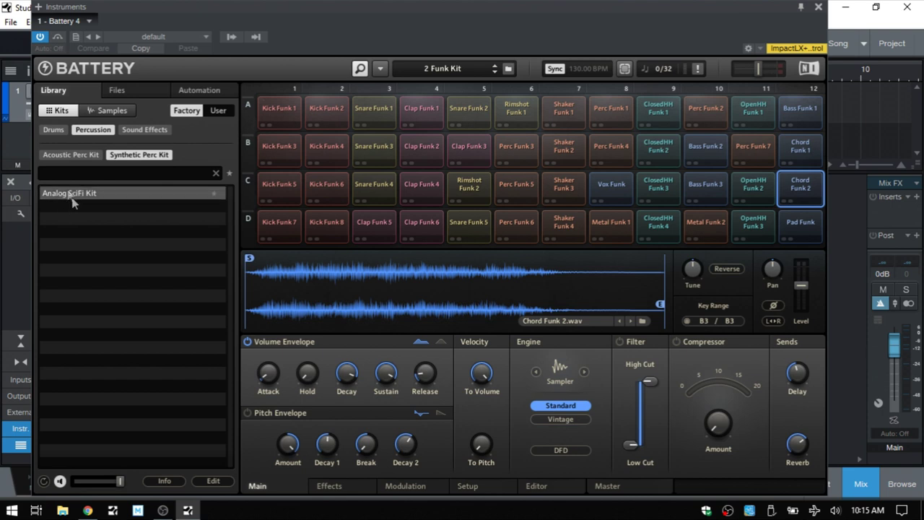
{"action": "left_click", "coordinate": [125, 157]}
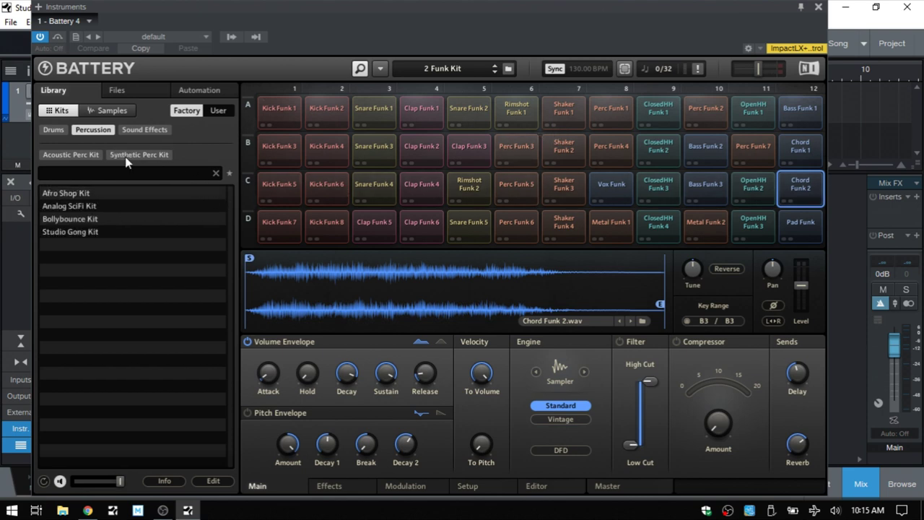
{"action": "left_click", "coordinate": [90, 132]}
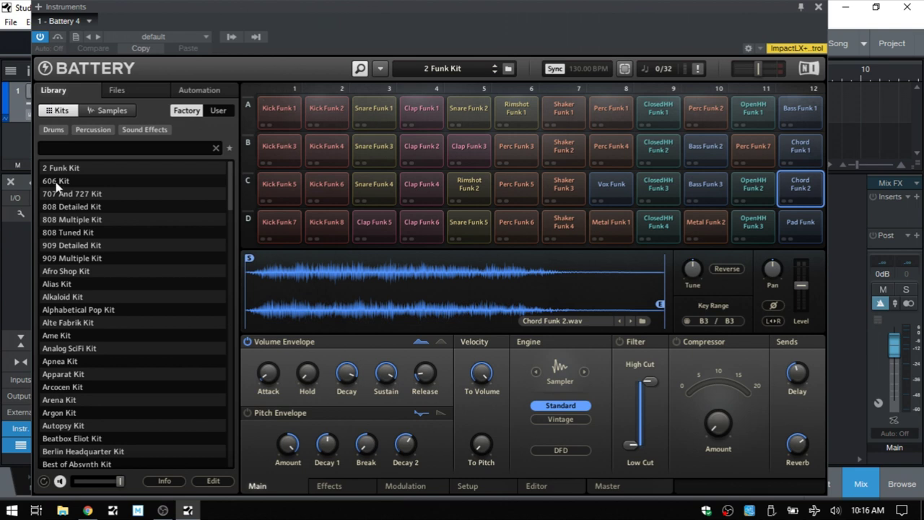
- Search the factory kits for "alk" and clear the search
{"action": "left_click", "coordinate": [130, 146]}
{"action": "type", "text": "f"}
{"action": "key", "text": "BackSpace"}
{"action": "type", "text": "alk"}
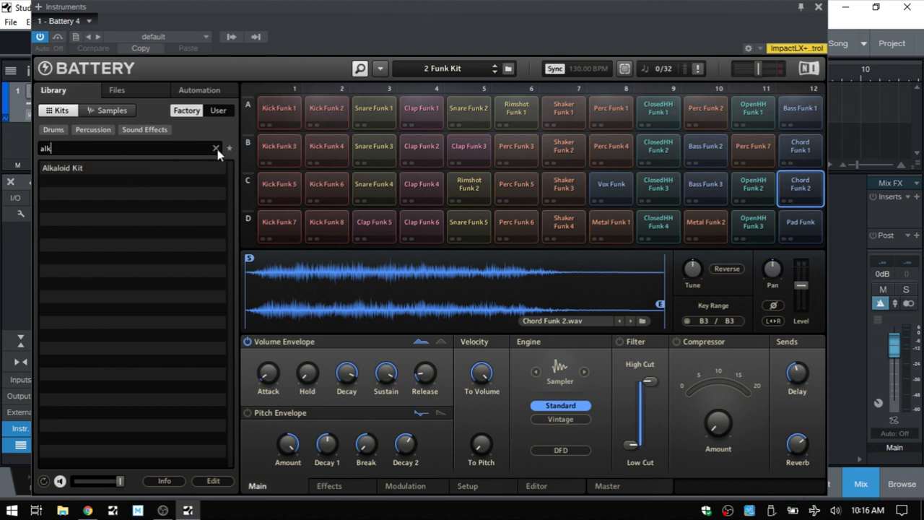
{"action": "left_click", "coordinate": [215, 148]}
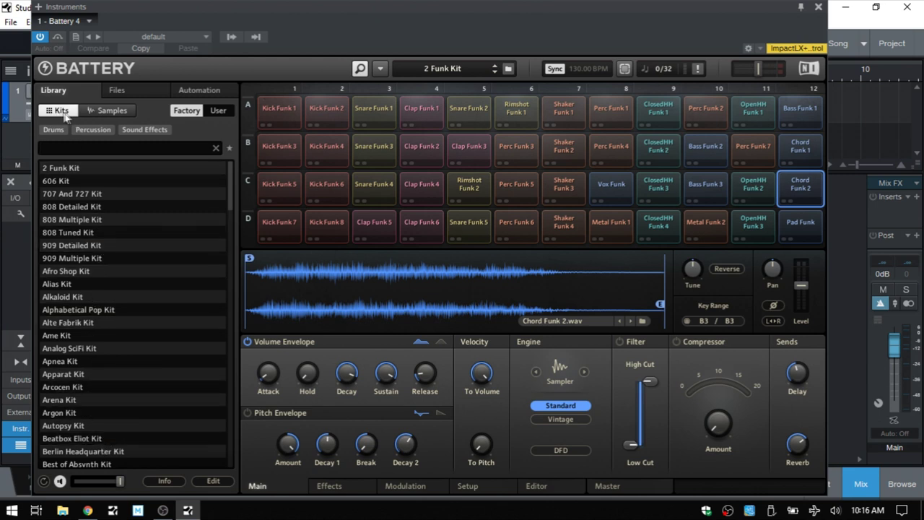
- Browse the factory samples, filter them to Vocal loops, and clear the filters again
{"action": "left_click", "coordinate": [112, 110]}
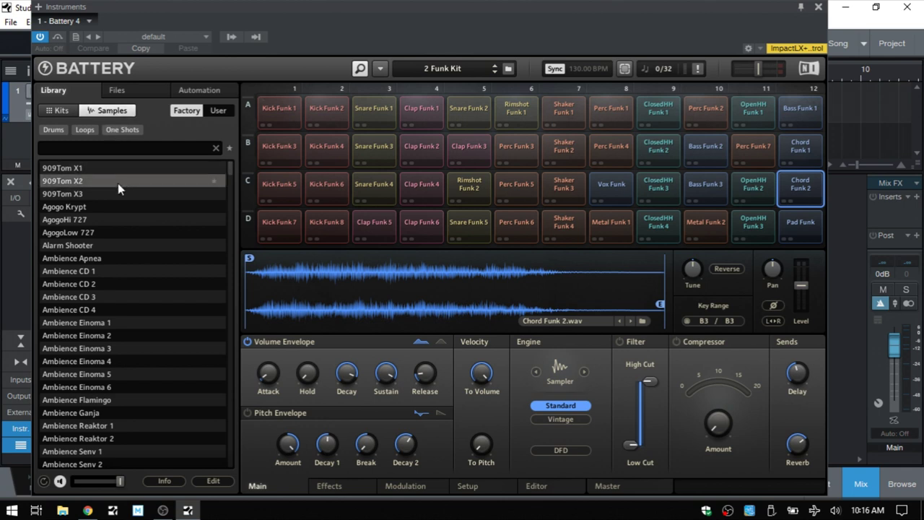
{"action": "mouse_move", "coordinate": [229, 169]}
{"action": "left_mouse_down"}
{"action": "mouse_move", "coordinate": [219, 248]}
{"action": "mouse_move", "coordinate": [225, 369]}
{"action": "mouse_move", "coordinate": [237, 154]}
{"action": "left_mouse_up"}
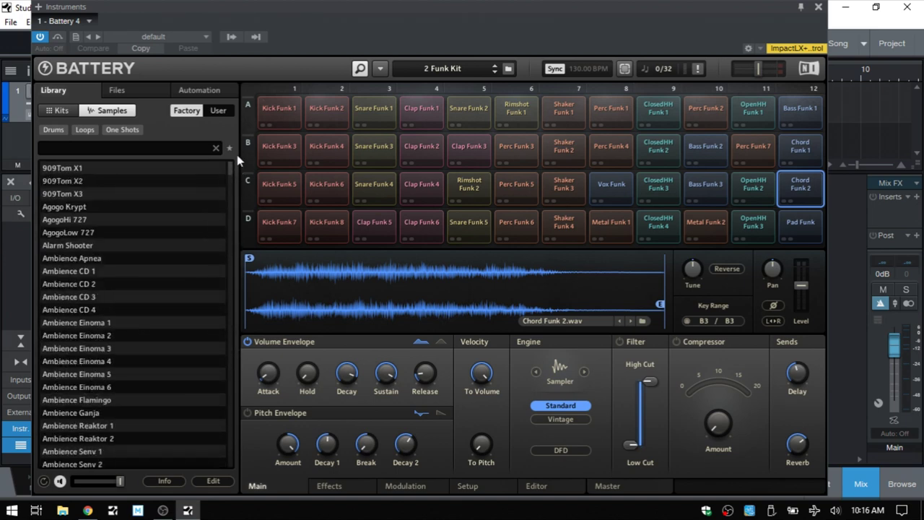
{"action": "left_click", "coordinate": [84, 131]}
{"action": "left_click", "coordinate": [110, 155]}
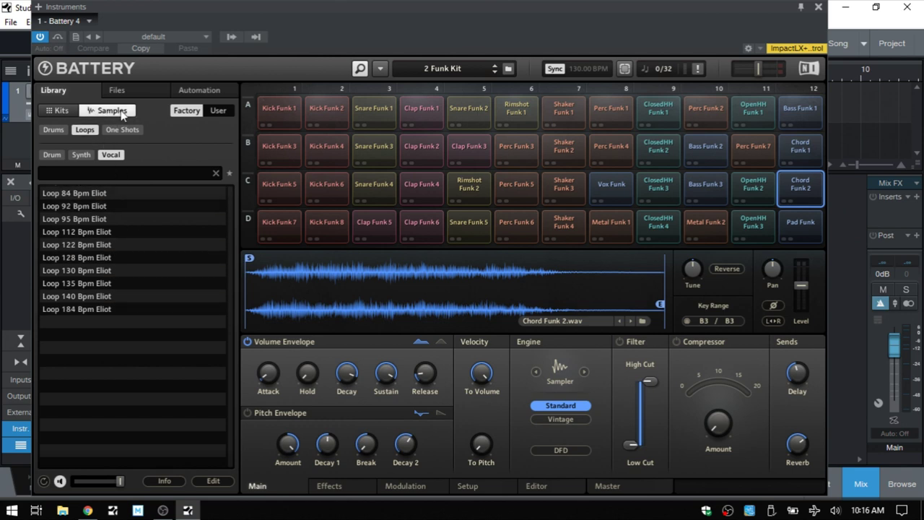
{"action": "left_click", "coordinate": [110, 154]}
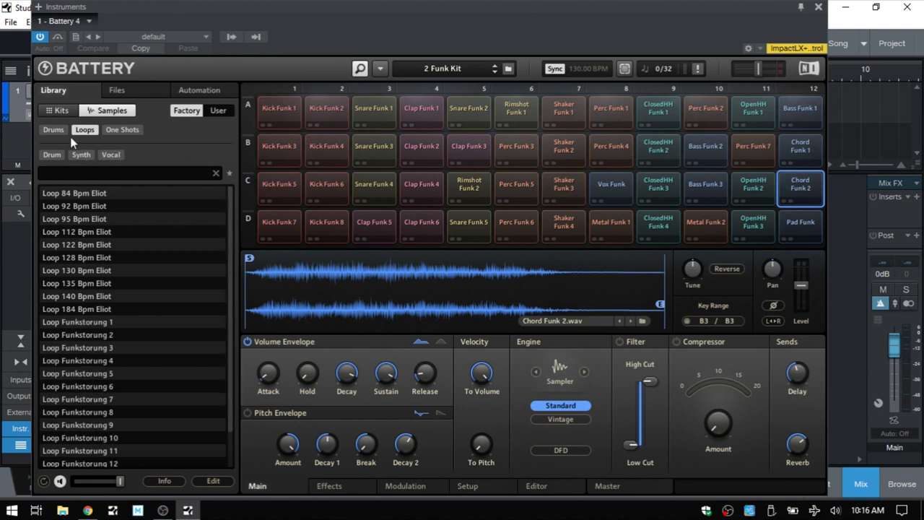
{"action": "left_click", "coordinate": [87, 130]}
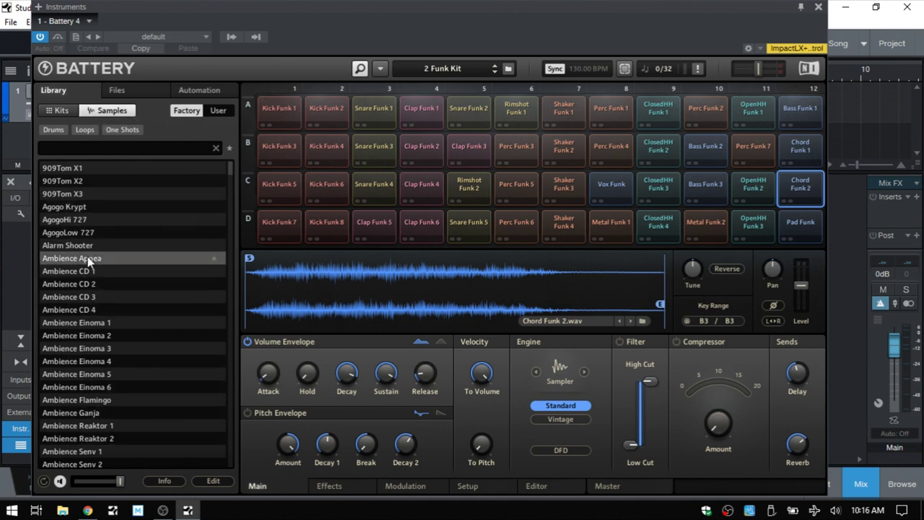
- Check the user sample library and return to the list of factory kits
{"action": "left_click", "coordinate": [220, 110]}
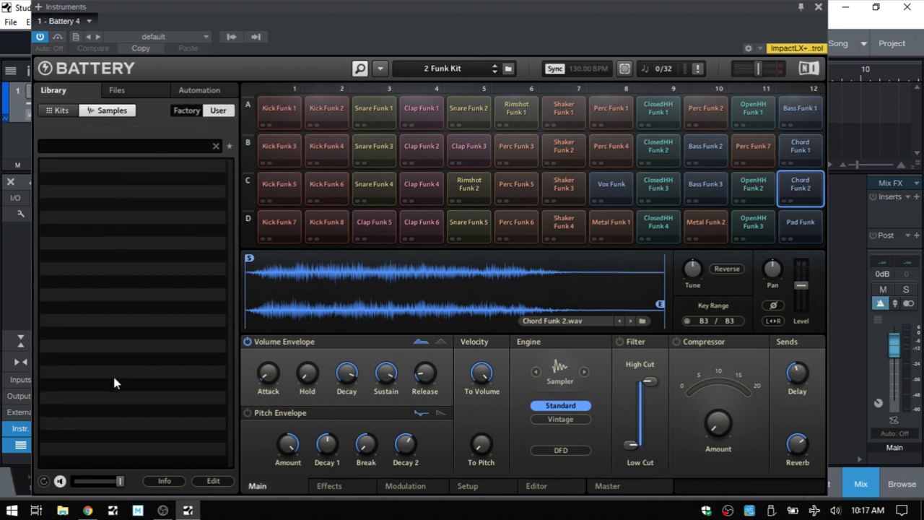
{"action": "left_click", "coordinate": [184, 113]}
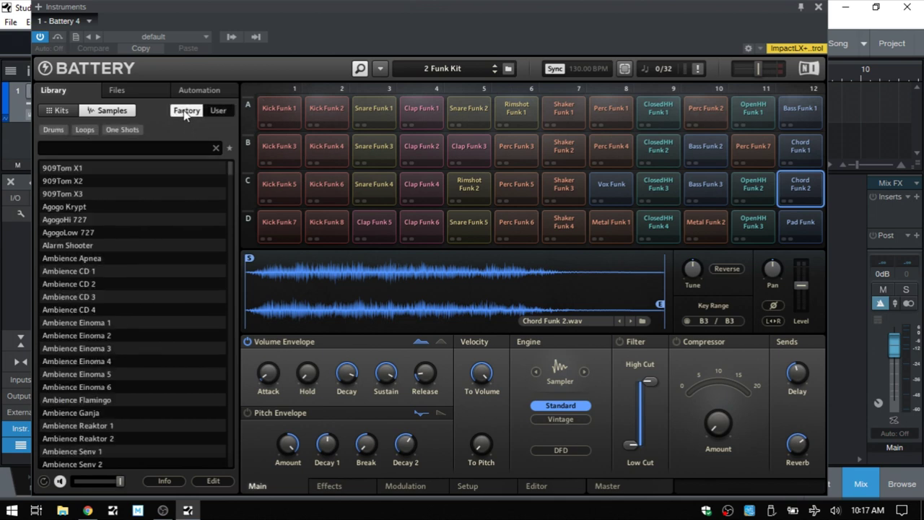
{"action": "left_click", "coordinate": [52, 109]}
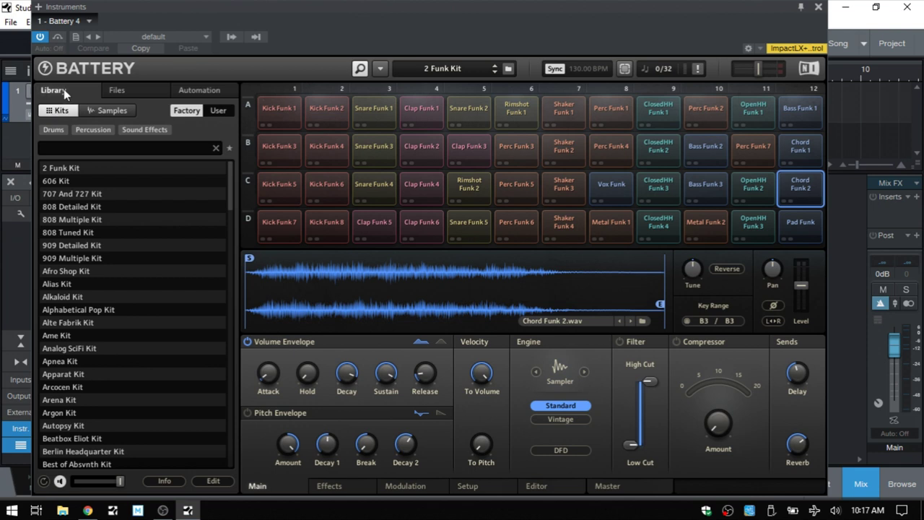
- Browse the computer's files from drive C through Users and the account's Desktop to the folder containing Sounds and Samples
{"action": "left_click", "coordinate": [130, 90]}
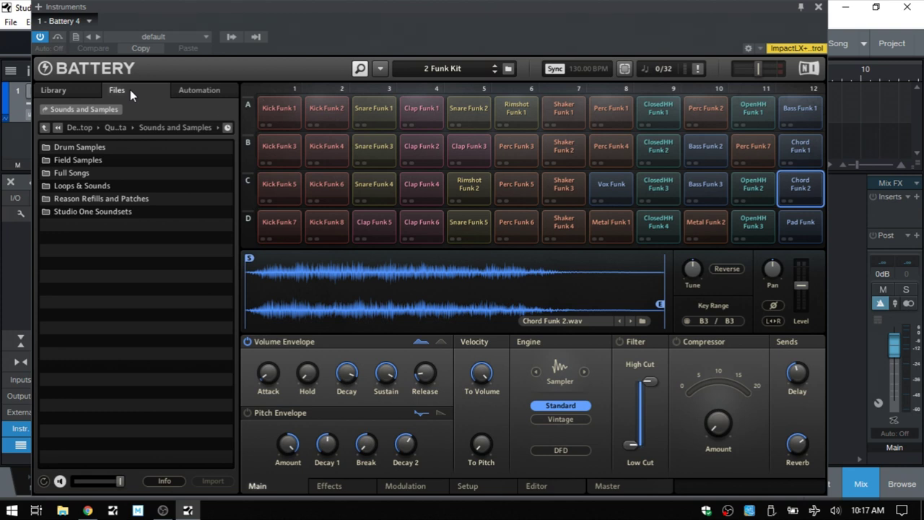
{"action": "left_click", "coordinate": [58, 128]}
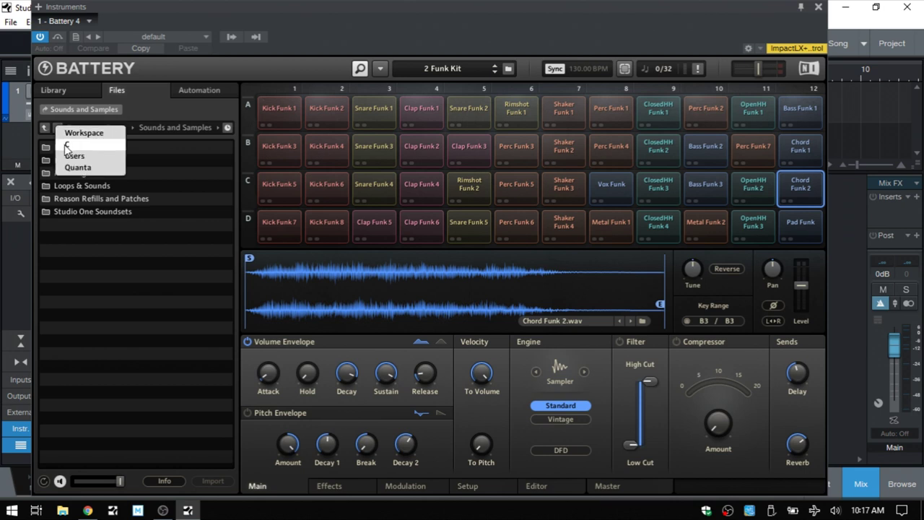
{"action": "left_click", "coordinate": [65, 144]}
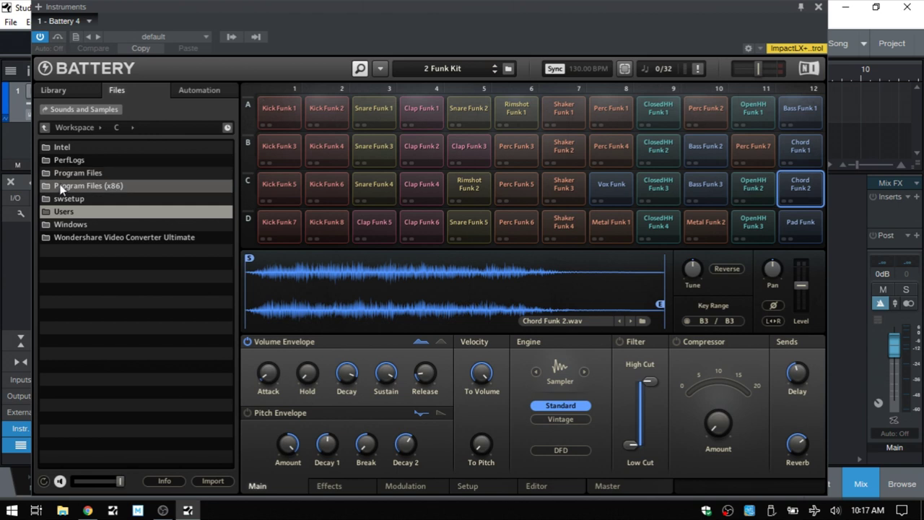
{"action": "double_click", "coordinate": [61, 211]}
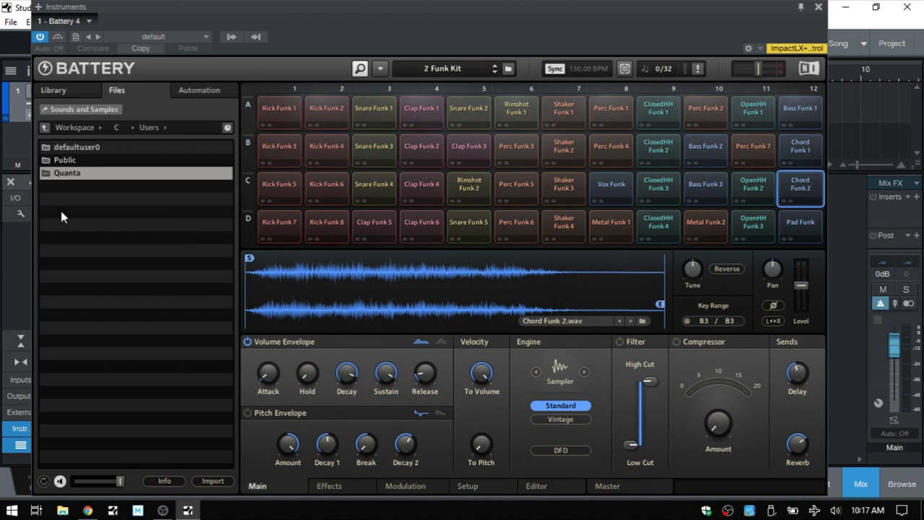
{"action": "double_click", "coordinate": [58, 172]}
{"action": "double_click", "coordinate": [61, 173]}
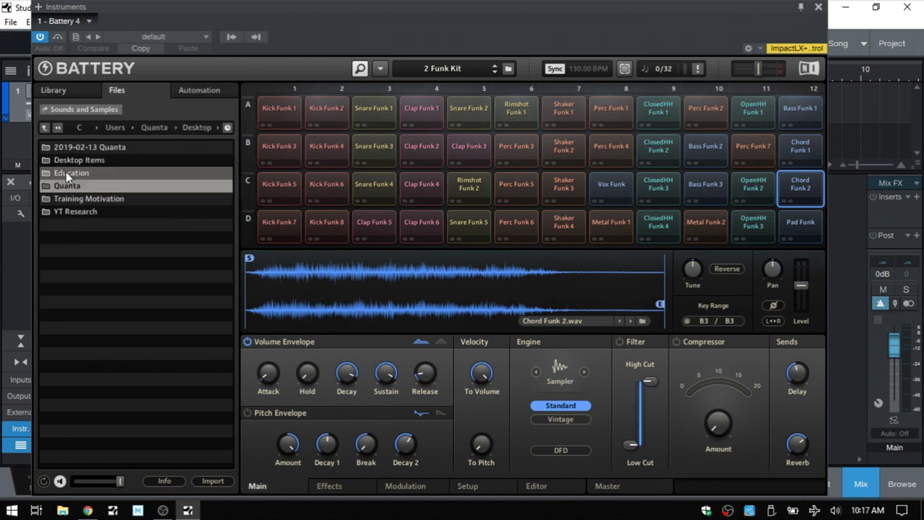
{"action": "double_click", "coordinate": [65, 186]}
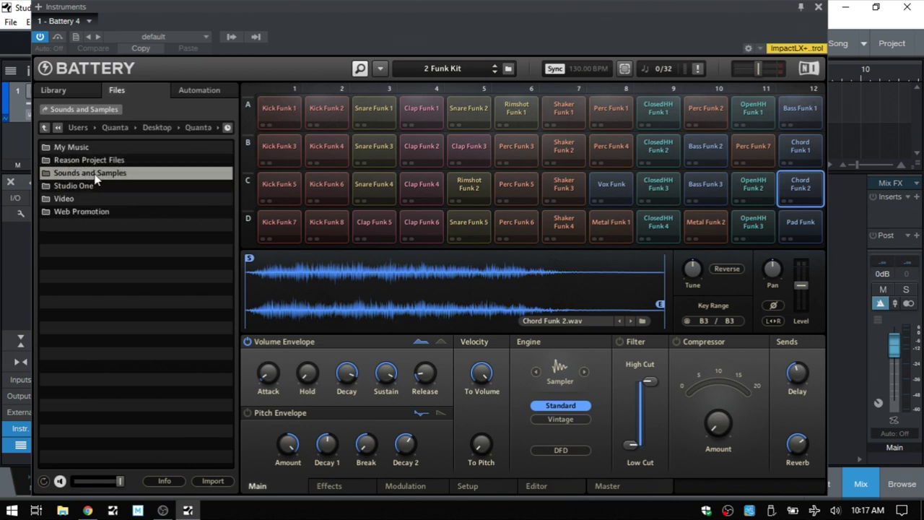
- Add the Sounds and Samples folder to the favorites and open it through its favorite shortcut from the account's home folder
{"action": "right_click", "coordinate": [90, 175]}
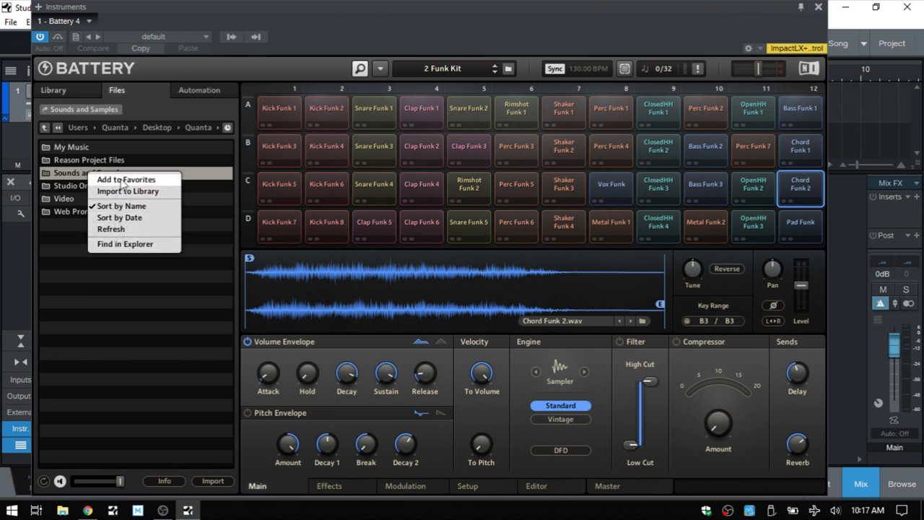
{"action": "left_click", "coordinate": [119, 180]}
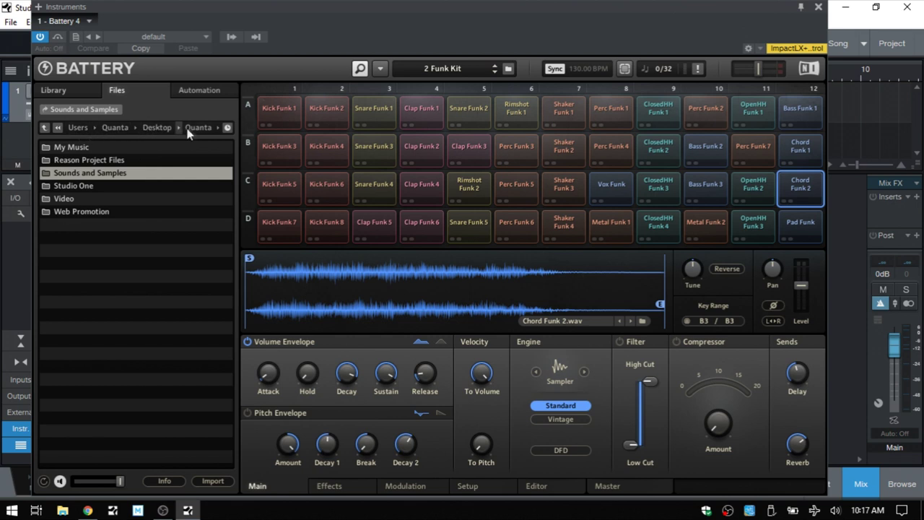
{"action": "left_click", "coordinate": [114, 128]}
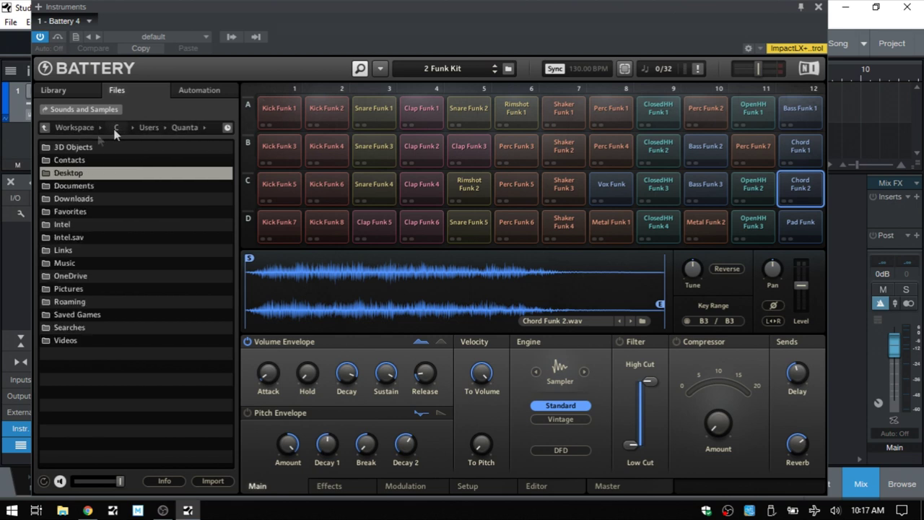
{"action": "left_click", "coordinate": [83, 110]}
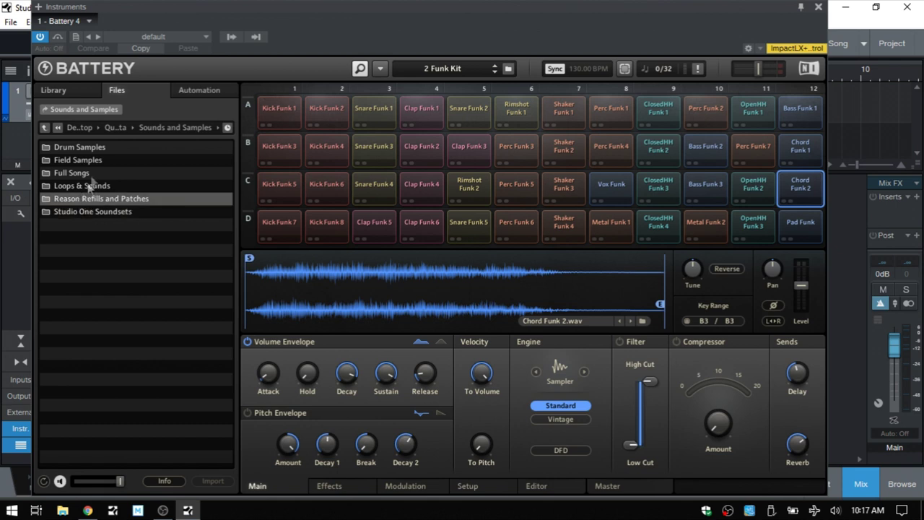
- Go up to the parent folder, return to Sounds and Samples through its favorite, and view the favorite's removal option without using it
{"action": "left_click", "coordinate": [57, 130]}
{"action": "left_click", "coordinate": [45, 129]}
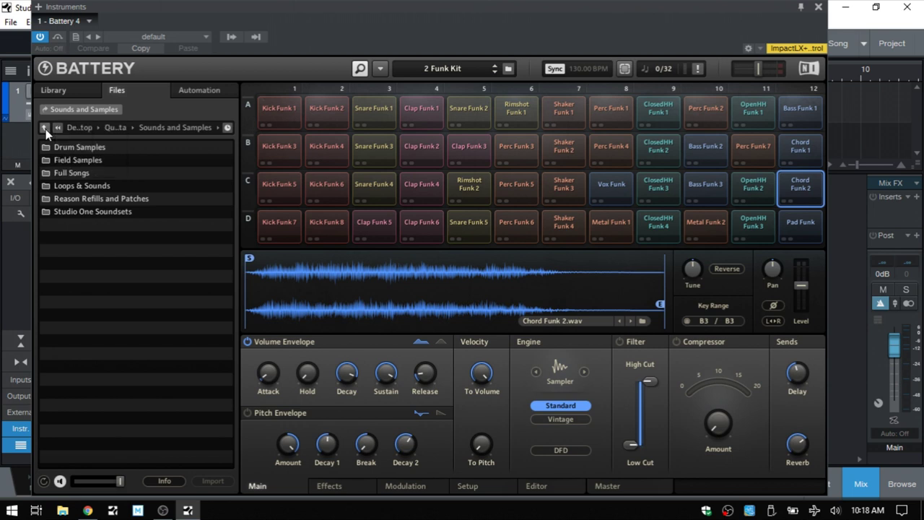
{"action": "left_click", "coordinate": [45, 129]}
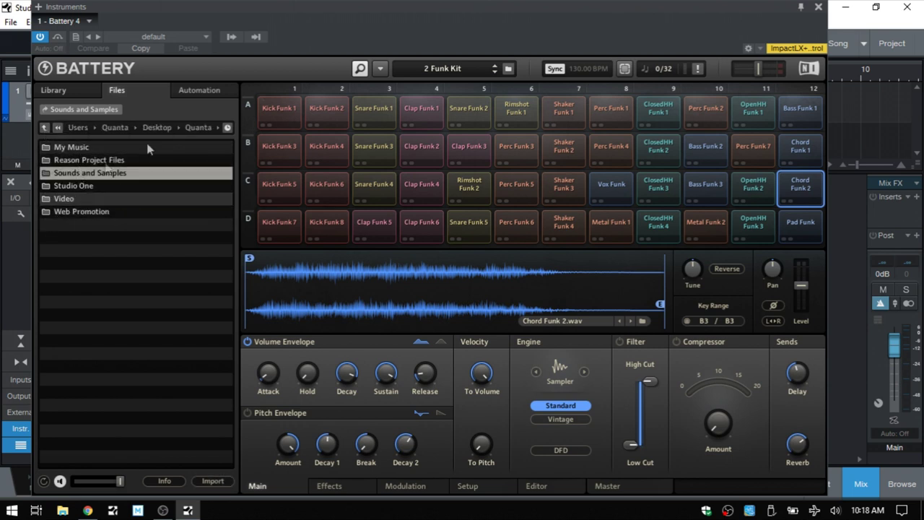
{"action": "left_click", "coordinate": [87, 111]}
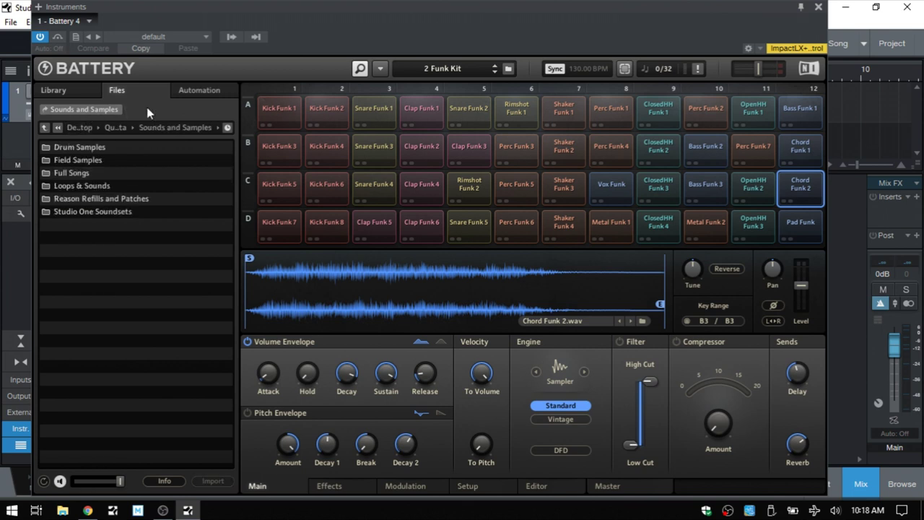
{"action": "right_click", "coordinate": [71, 115]}
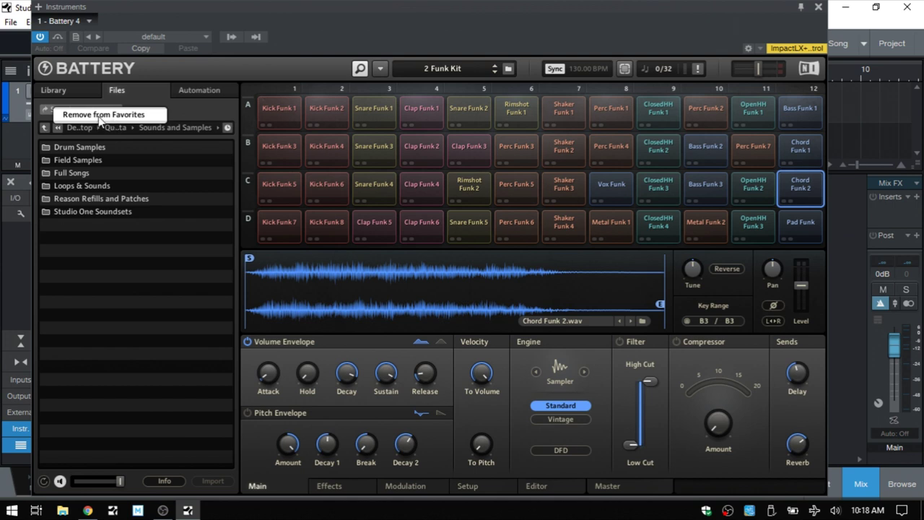
{"action": "left_click", "coordinate": [151, 105]}
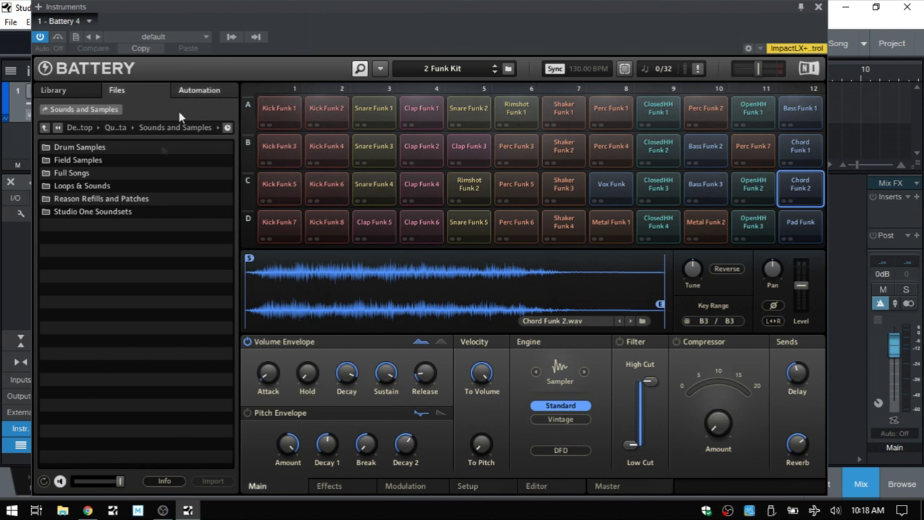
- View the Host and MIDI automation lists and return to the factory kit library
{"action": "left_click", "coordinate": [198, 91]}
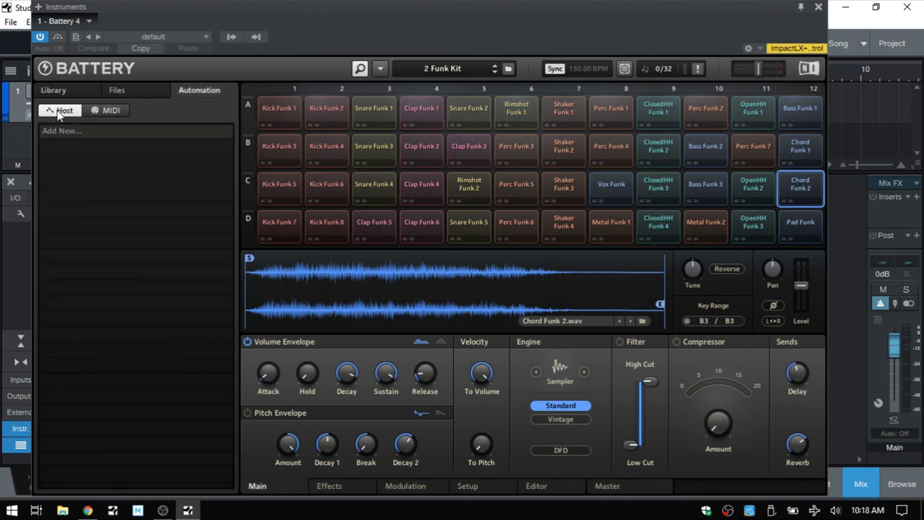
{"action": "left_click", "coordinate": [109, 110]}
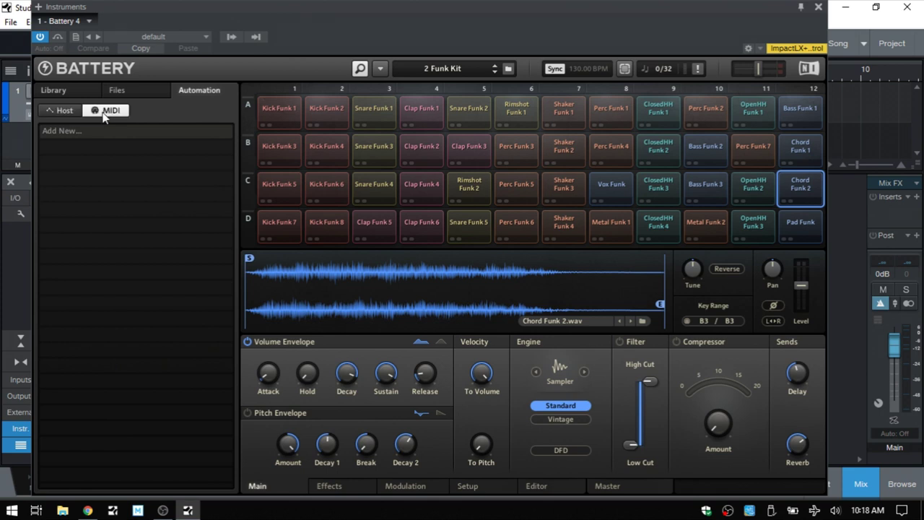
{"action": "left_click", "coordinate": [69, 112]}
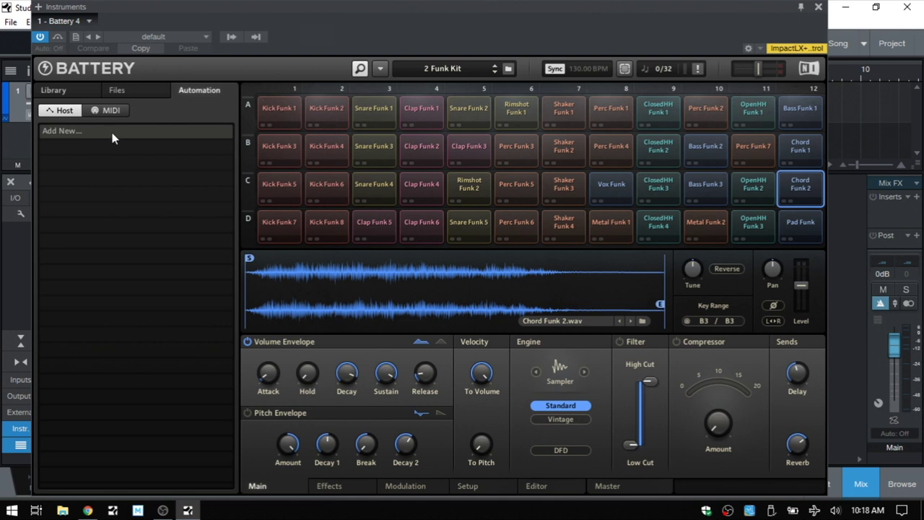
{"action": "left_click", "coordinate": [55, 92]}
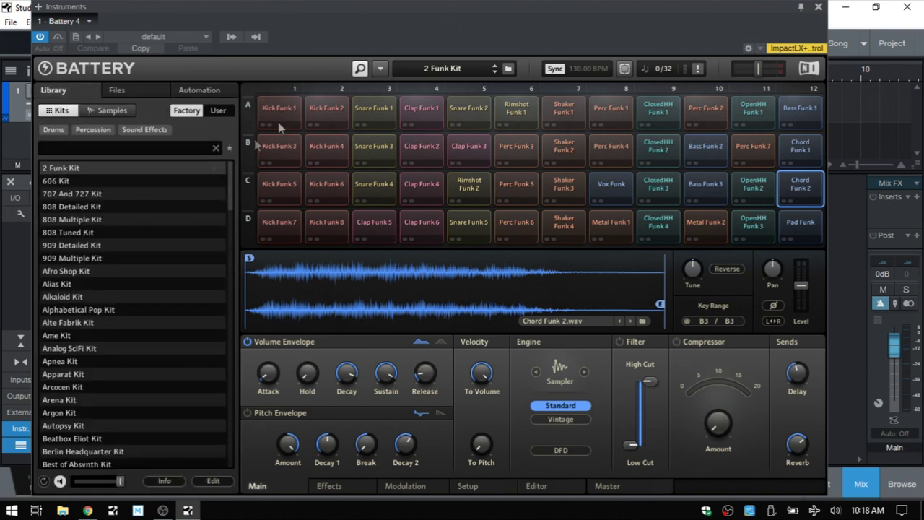
{"action": "left_click_drag", "start_coordinate": [409, 6], "coordinate": [404, 7]}
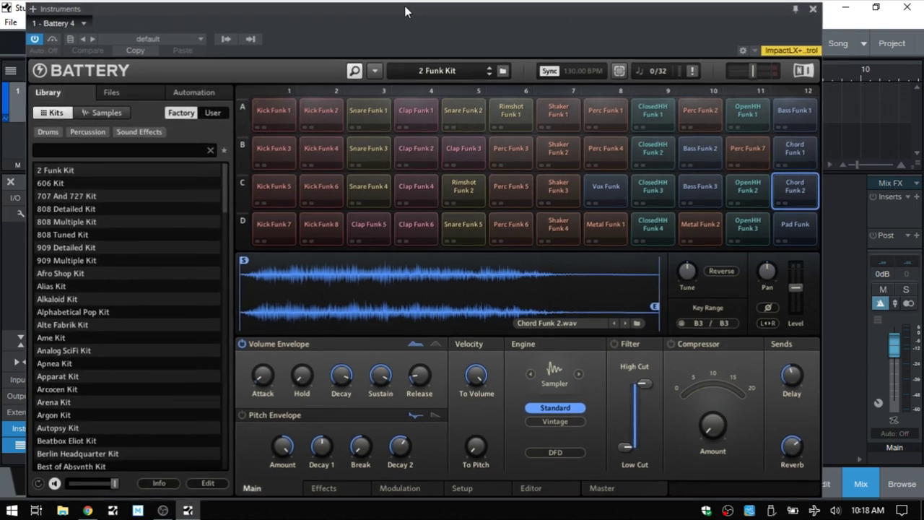
- Load 275690__polytest__singing-birds.wav from the host's file browser into cell D11, hiding Battery's browser meanwhile and restoring it at the end
{"action": "left_click", "coordinate": [354, 70]}
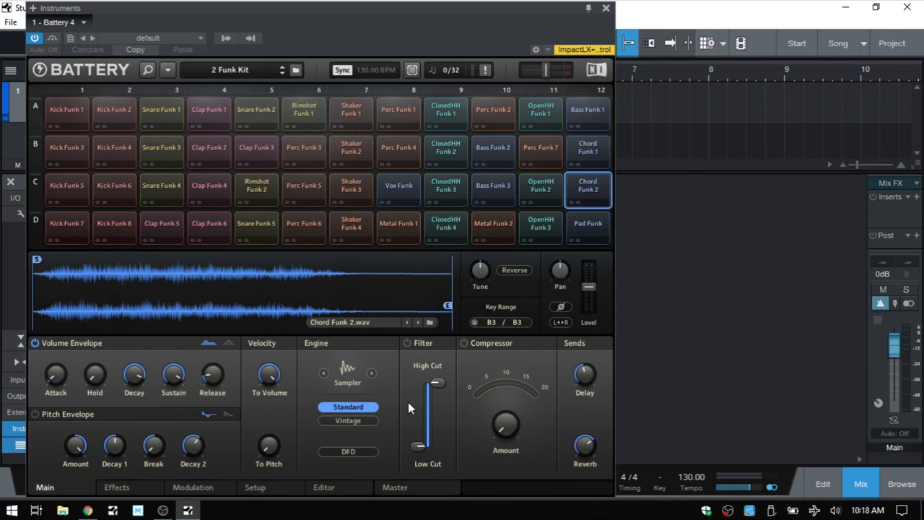
{"action": "left_click", "coordinate": [904, 485]}
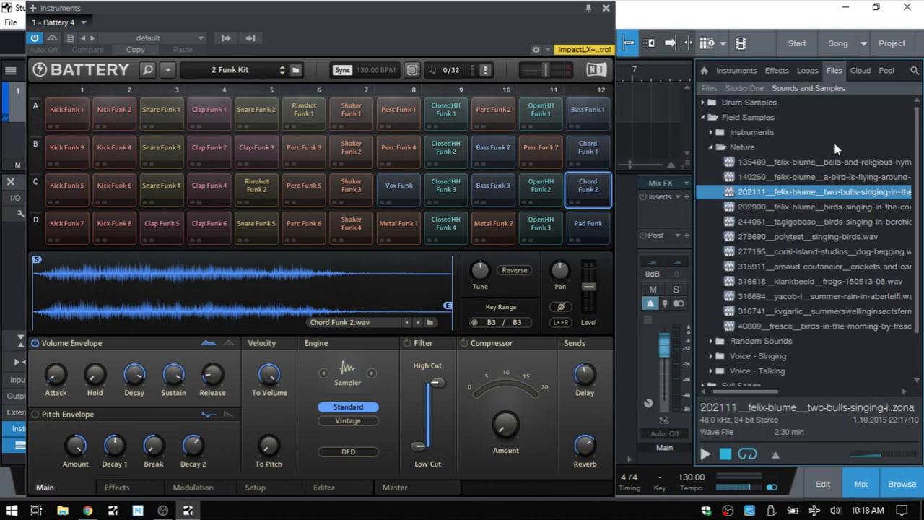
{"action": "left_click", "coordinate": [796, 238]}
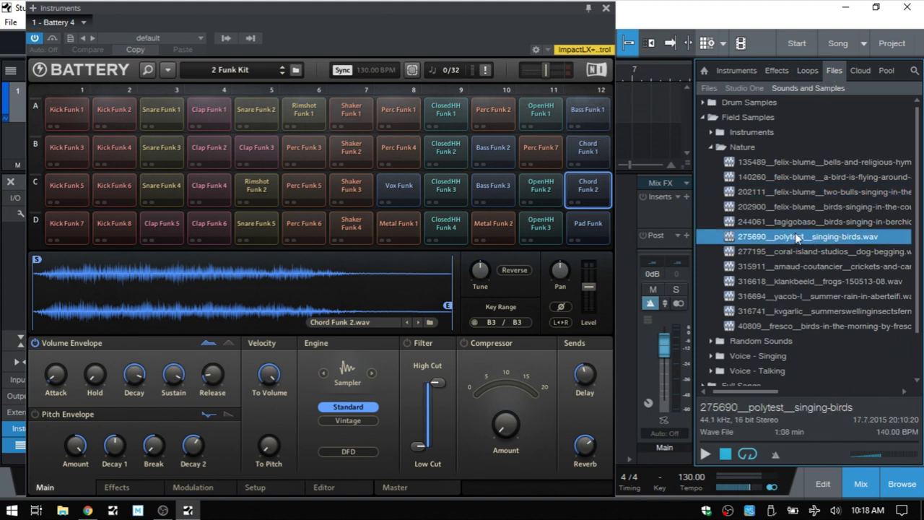
{"action": "left_click_drag", "start_coordinate": [809, 241], "coordinate": [545, 228]}
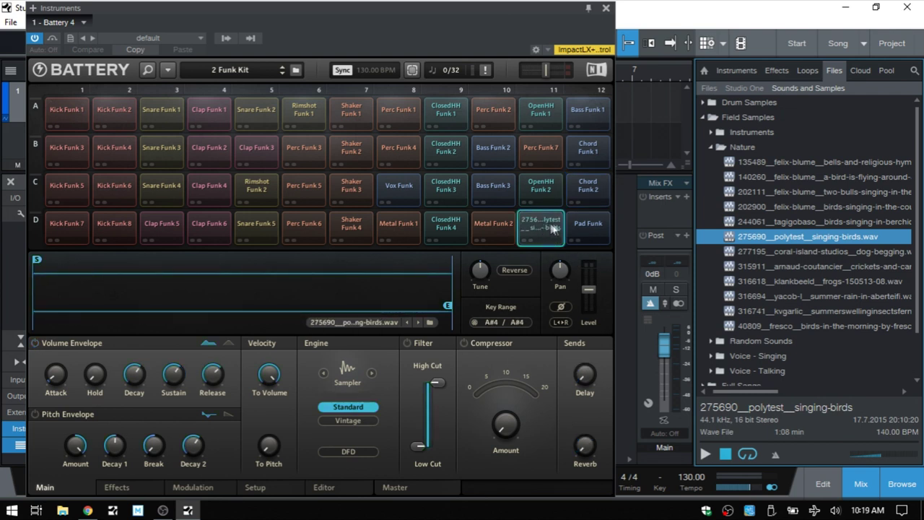
{"action": "left_click", "coordinate": [901, 487]}
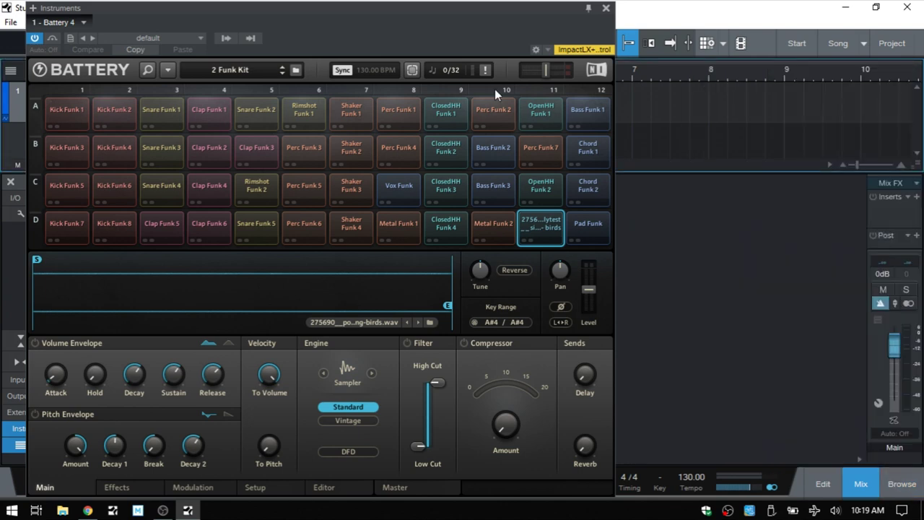
{"action": "left_click", "coordinate": [148, 69]}
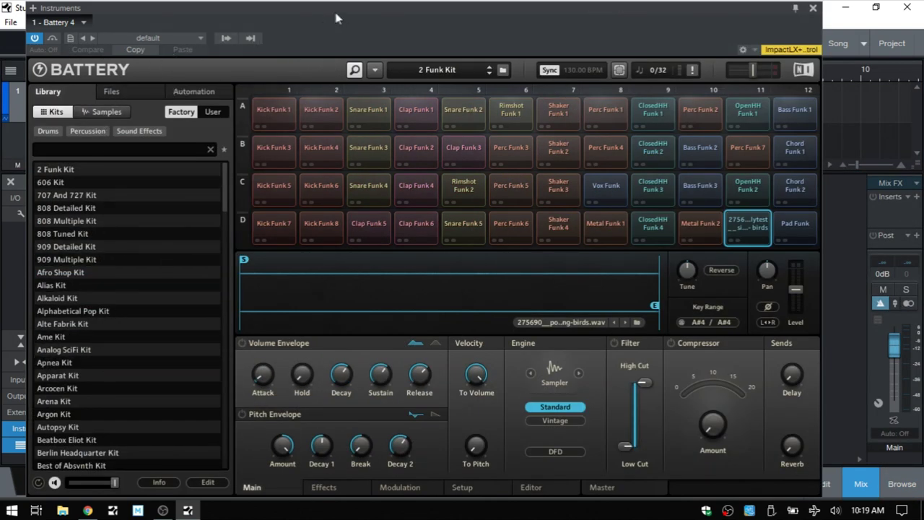
- Review the kit file commands and the General, Library and Engine pages of the preferences, then close them without changes
{"action": "left_click", "coordinate": [375, 69]}
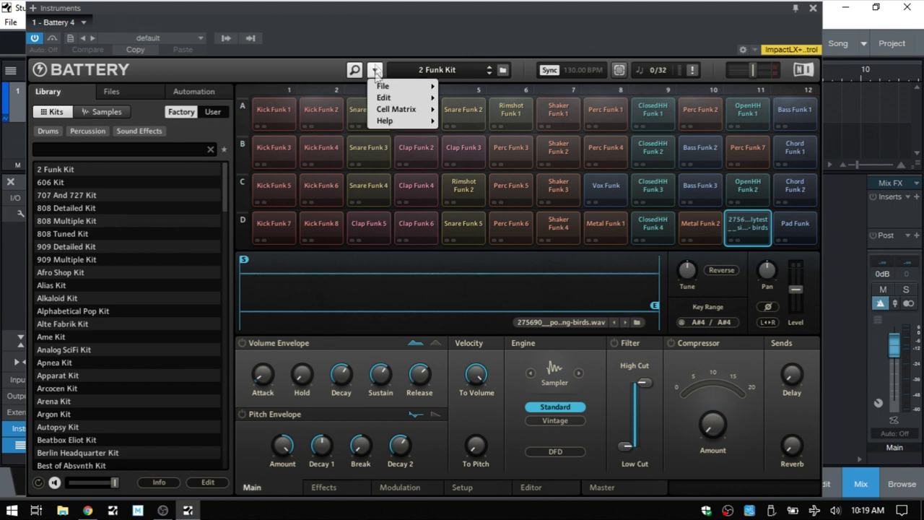
{"action": "mouse_move", "coordinate": [377, 90]}
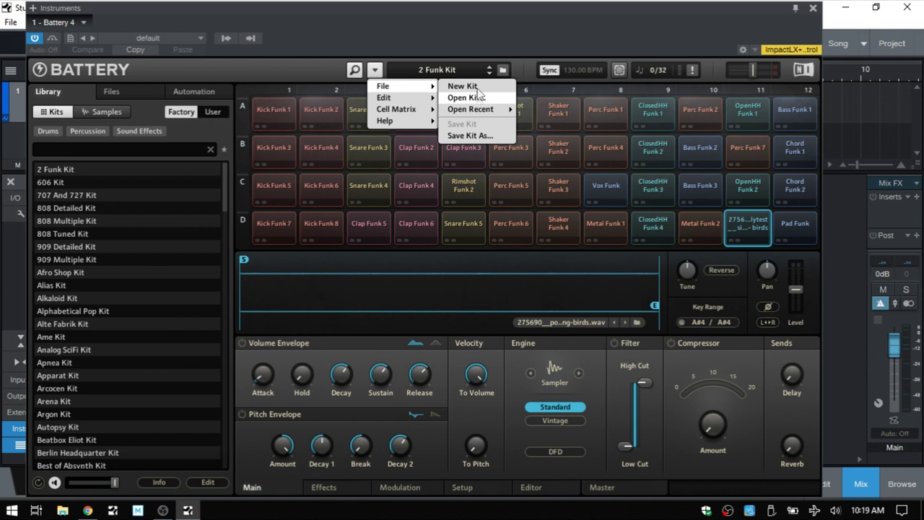
{"action": "mouse_move", "coordinate": [474, 110]}
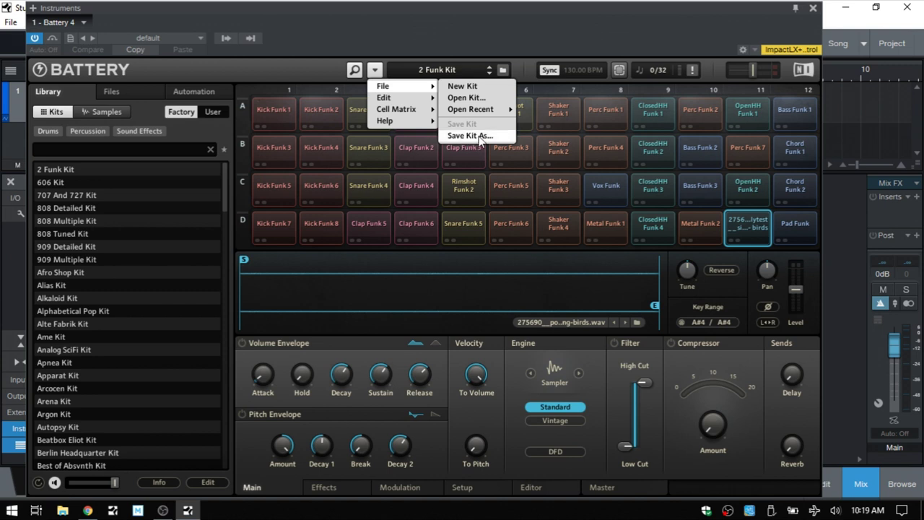
{"action": "mouse_move", "coordinate": [426, 98]}
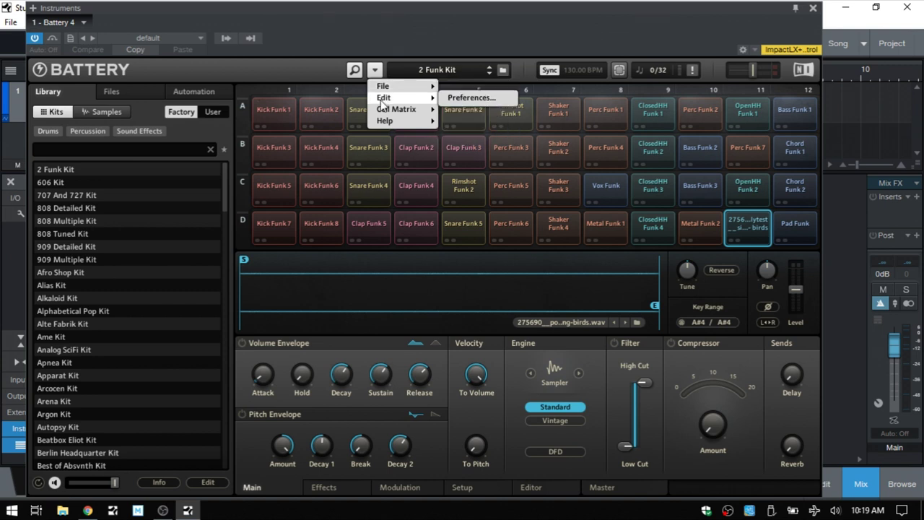
{"action": "left_click", "coordinate": [467, 98]}
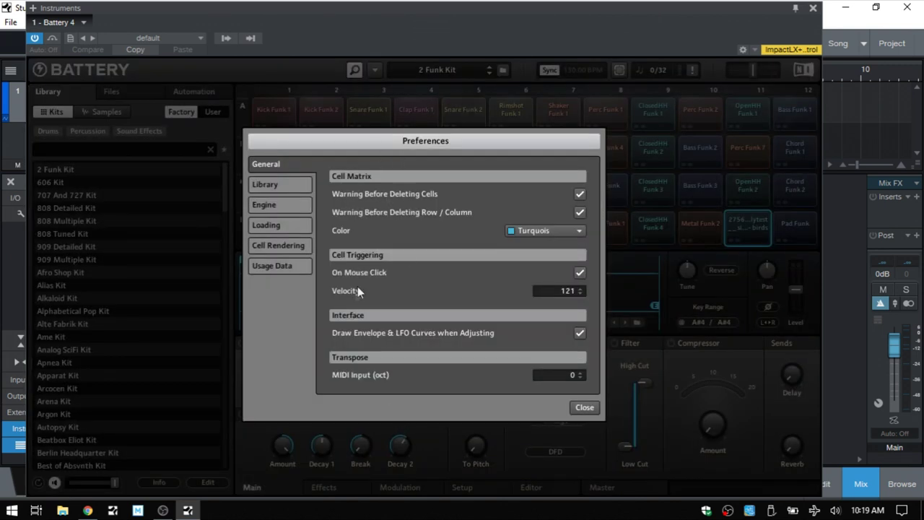
{"action": "left_click", "coordinate": [265, 185]}
{"action": "left_click", "coordinate": [267, 202]}
{"action": "left_click", "coordinate": [268, 166]}
{"action": "left_click", "coordinate": [572, 407]}
- View the Cell Matrix sizing commands and the Help options with the available manuals, without choosing any
{"action": "left_click", "coordinate": [376, 71]}
{"action": "mouse_move", "coordinate": [398, 109]}
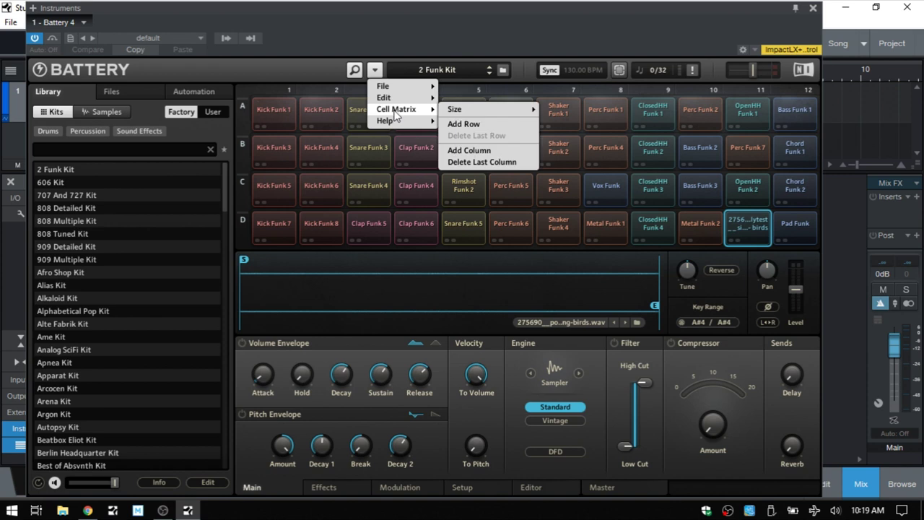
{"action": "mouse_move", "coordinate": [462, 109]}
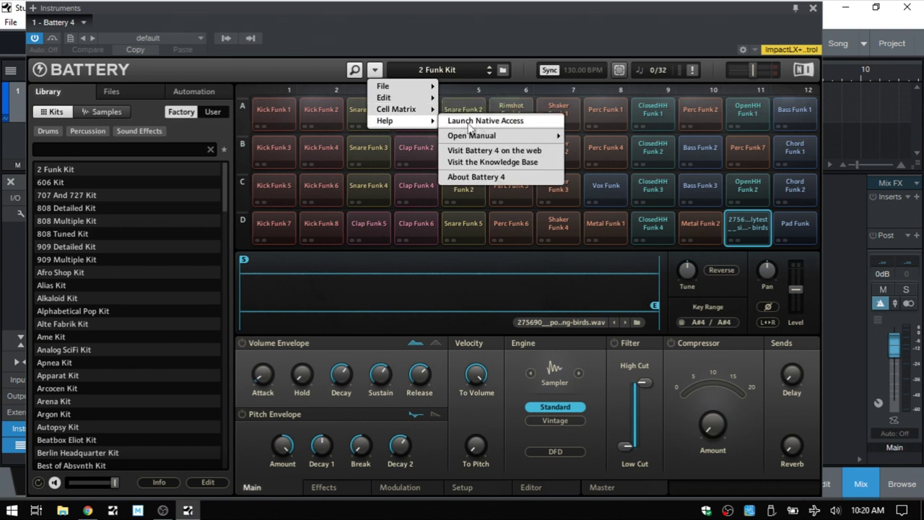
{"action": "mouse_move", "coordinate": [488, 139]}
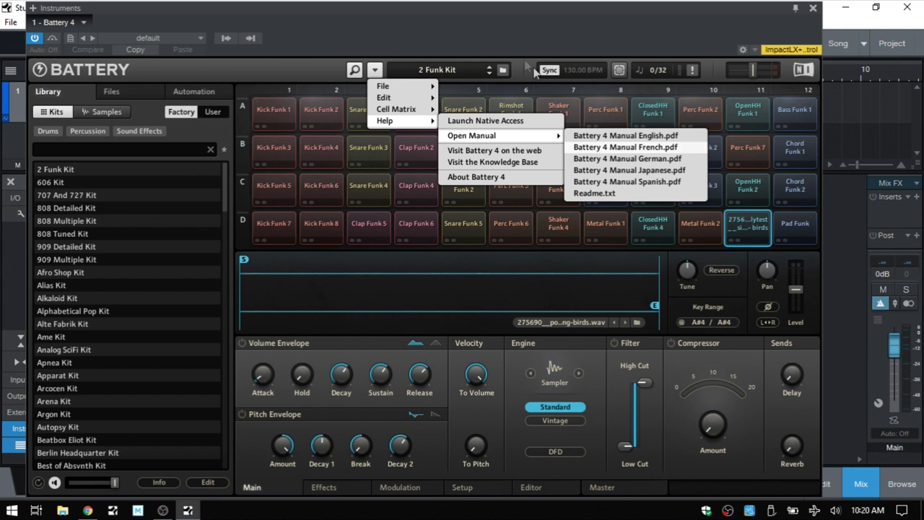
{"action": "left_click", "coordinate": [370, 68]}
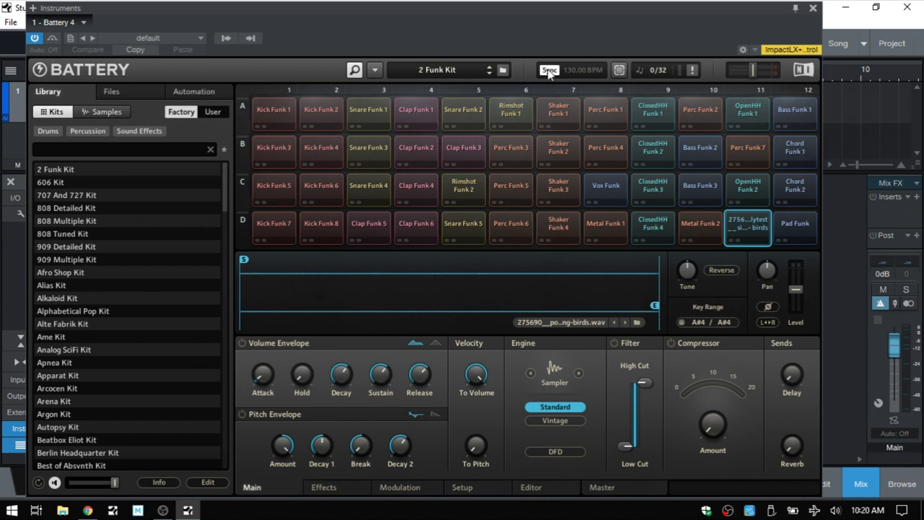
- Switch Battery's tempo sync off and back on, and set the host song tempo to 120 BPM
{"action": "left_click", "coordinate": [550, 72]}
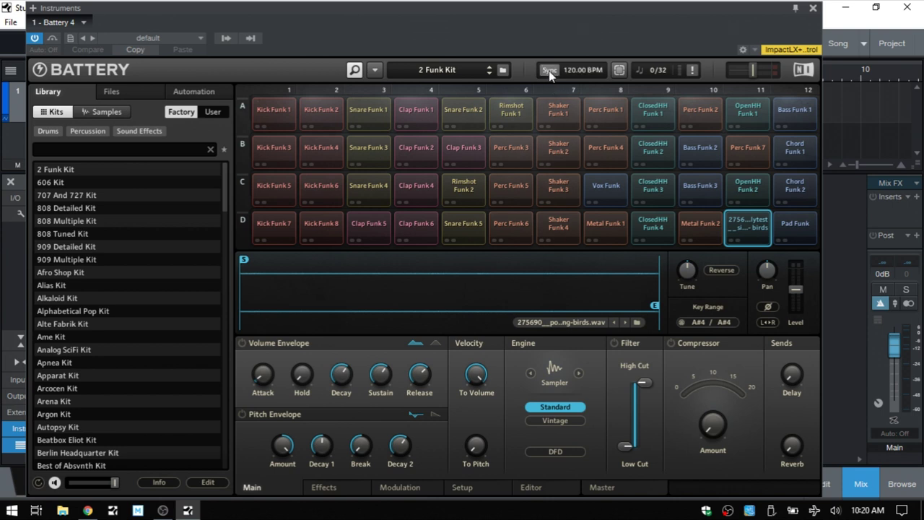
{"action": "left_click", "coordinate": [550, 72]}
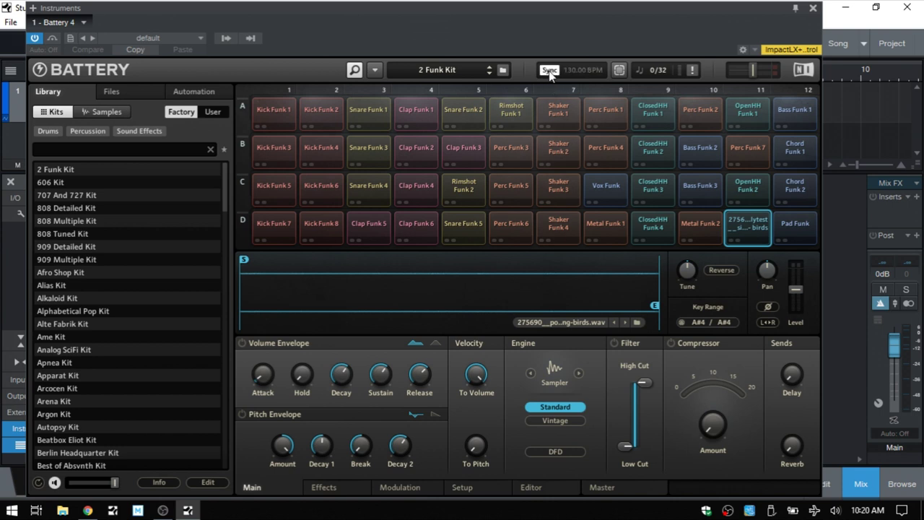
{"action": "left_click_drag", "start_coordinate": [433, 9], "coordinate": [283, 11]}
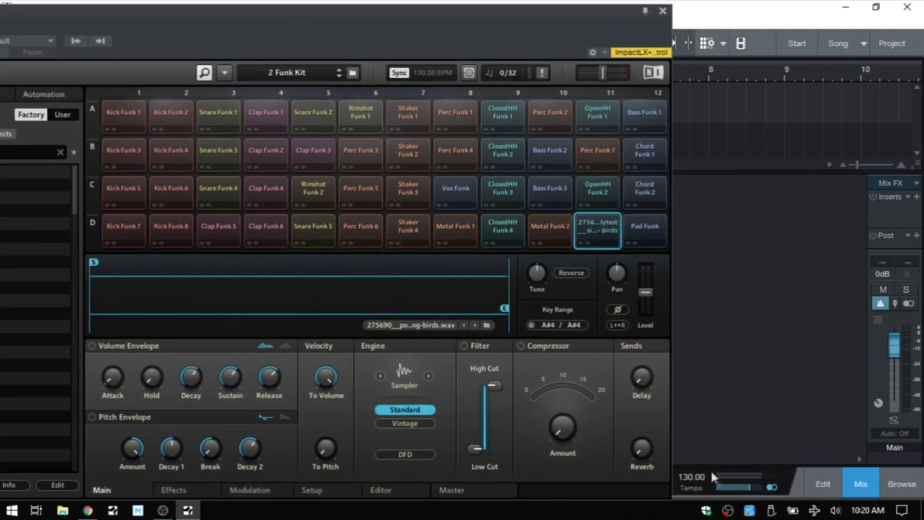
{"action": "double_click", "coordinate": [684, 479]}
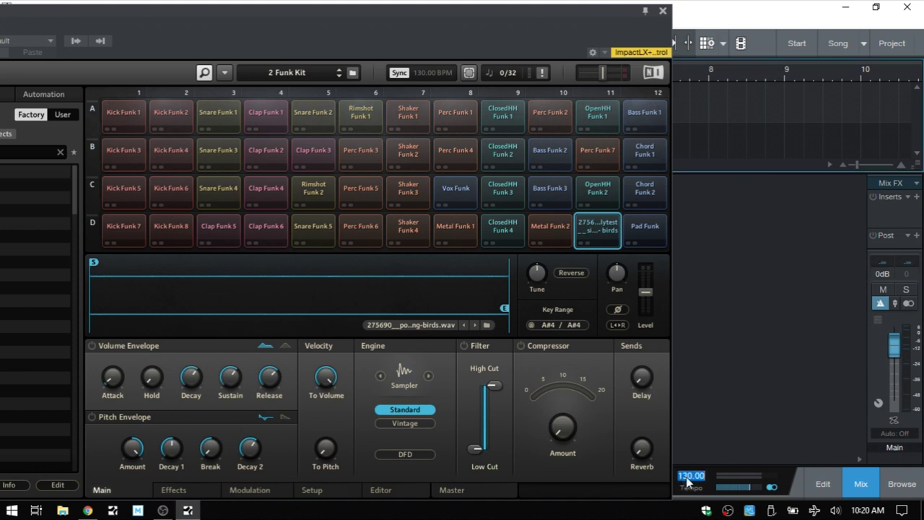
{"action": "type", "text": "120"}
{"action": "key", "text": "Return"}
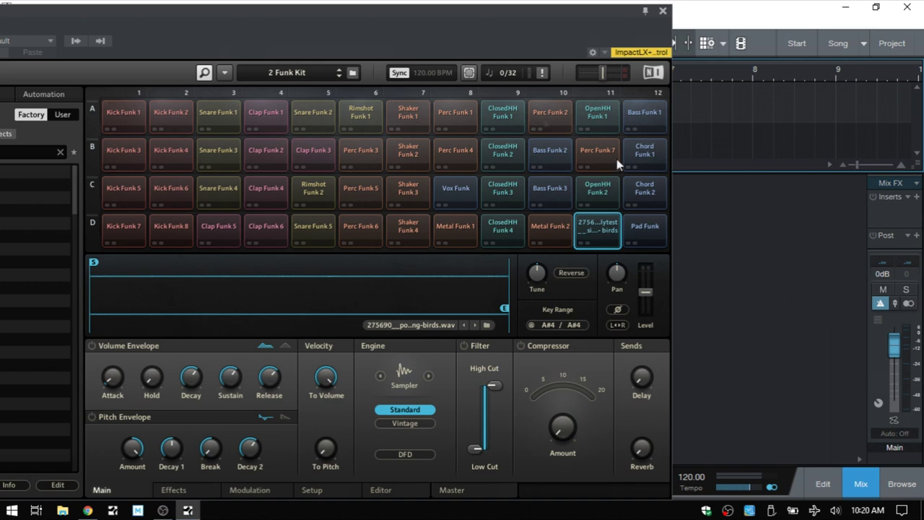
- Move the Battery window fully back into view, switch tempo sync off and on again, and audition the singing-birds cell D11
{"action": "left_click_drag", "start_coordinate": [295, 13], "coordinate": [488, 9]}
{"action": "left_click", "coordinate": [590, 70]}
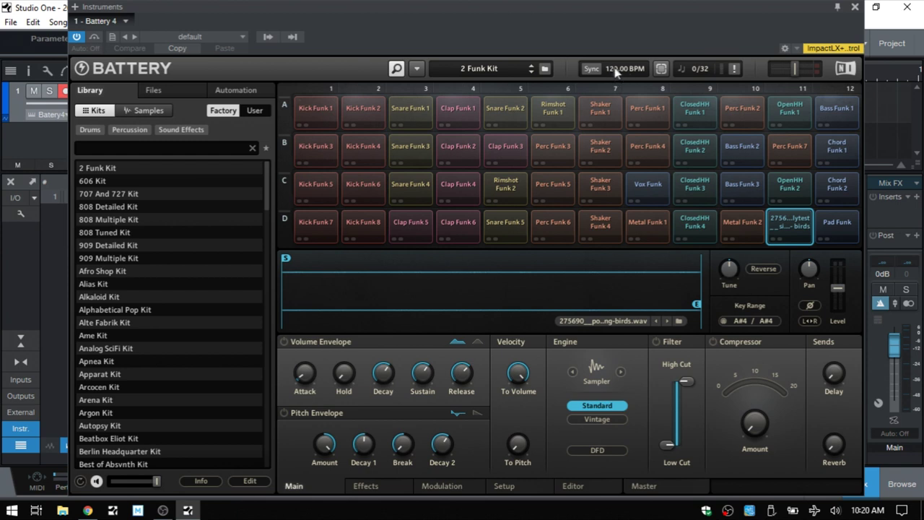
{"action": "left_click", "coordinate": [591, 69]}
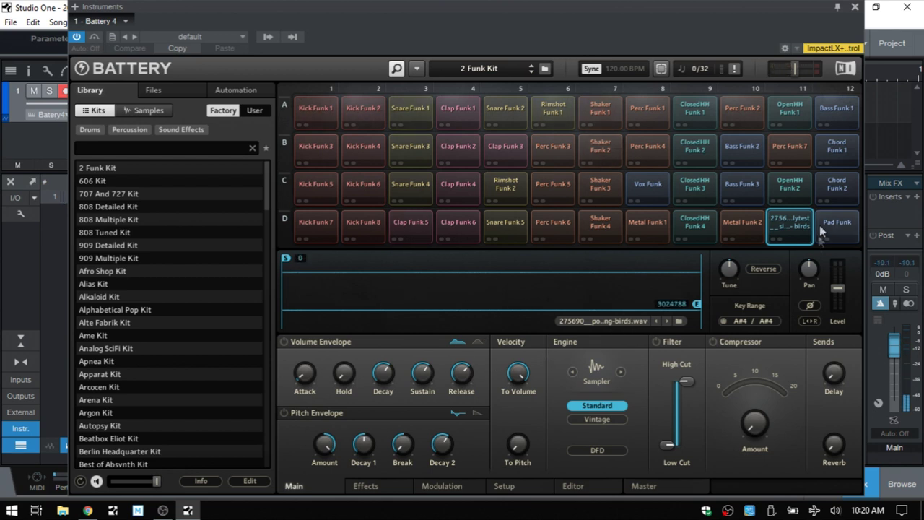
{"action": "left_click", "coordinate": [797, 224]}
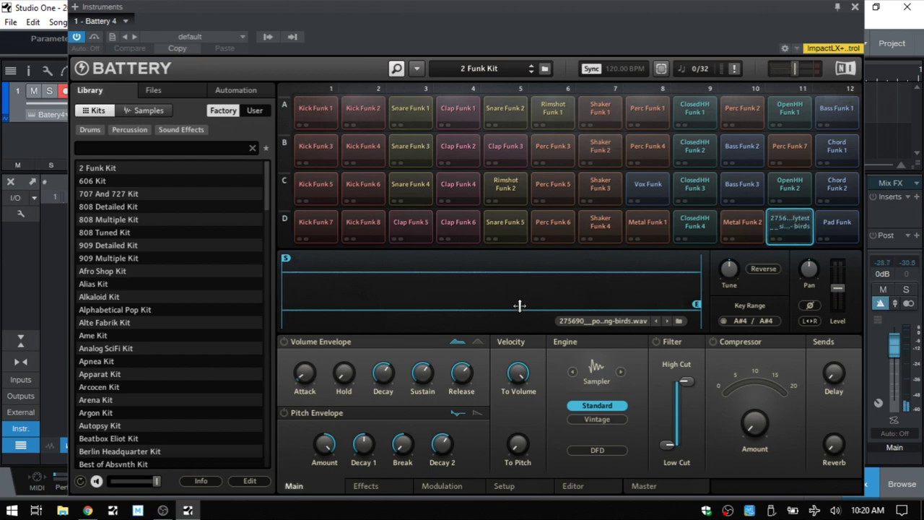
{"action": "left_click", "coordinate": [661, 70]}
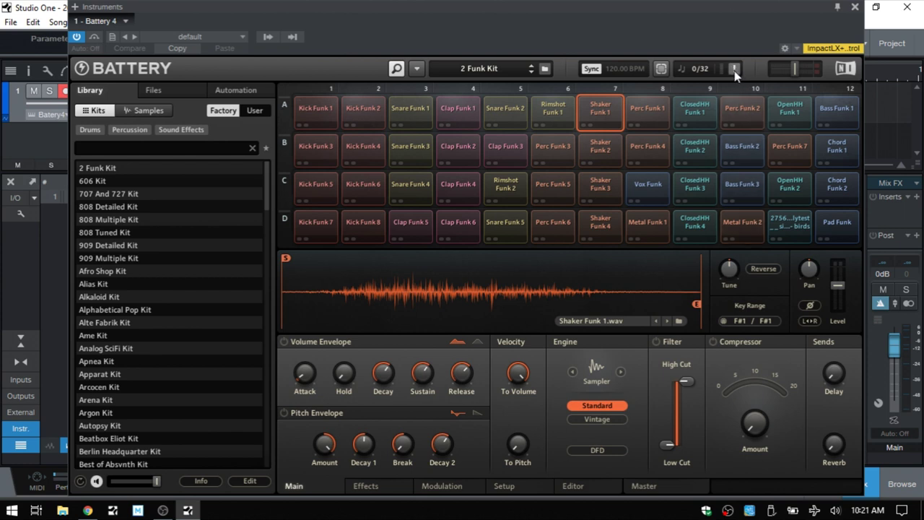
- Audition Chord Funk 2 several times, lengthen its volume envelope release to 7.1 s, and play the cell again
{"action": "left_click", "coordinate": [836, 189]}
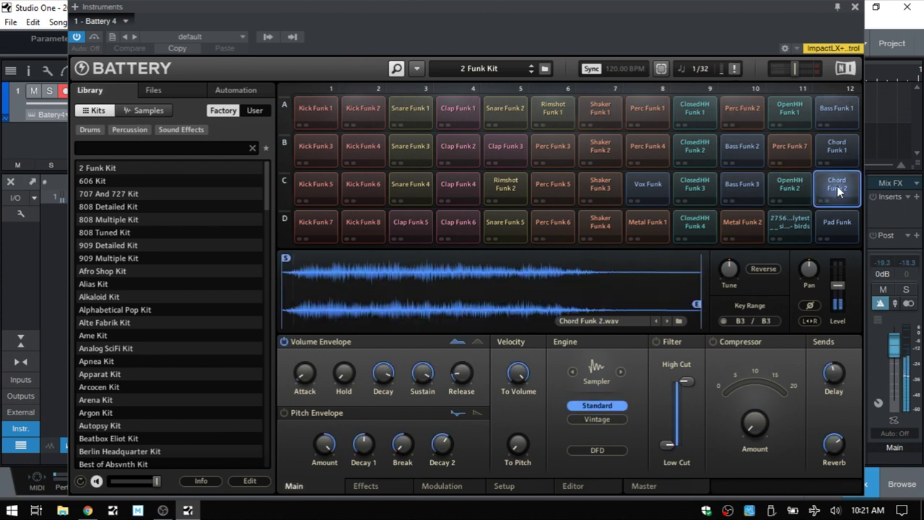
{"action": "left_click", "coordinate": [837, 190]}
{"action": "left_click", "coordinate": [835, 190]}
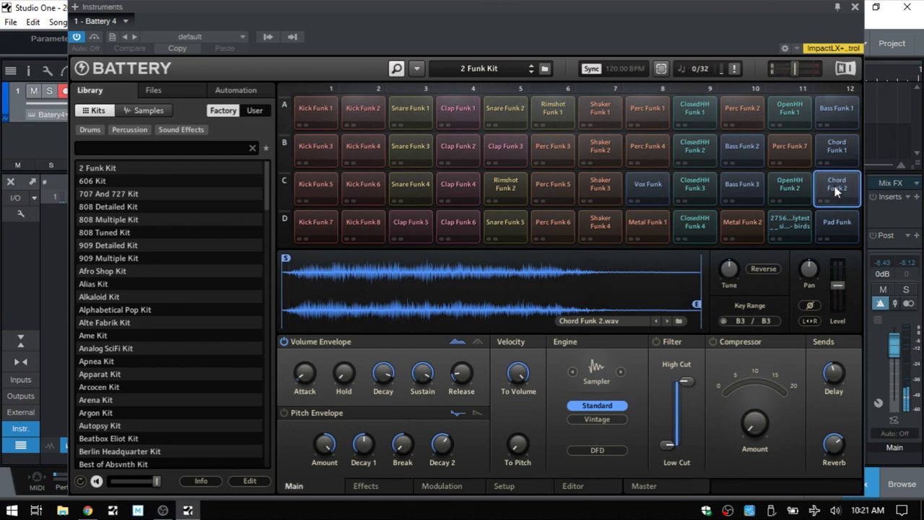
{"action": "left_click", "coordinate": [832, 188]}
{"action": "left_click_drag", "start_coordinate": [462, 374], "coordinate": [461, 328]}
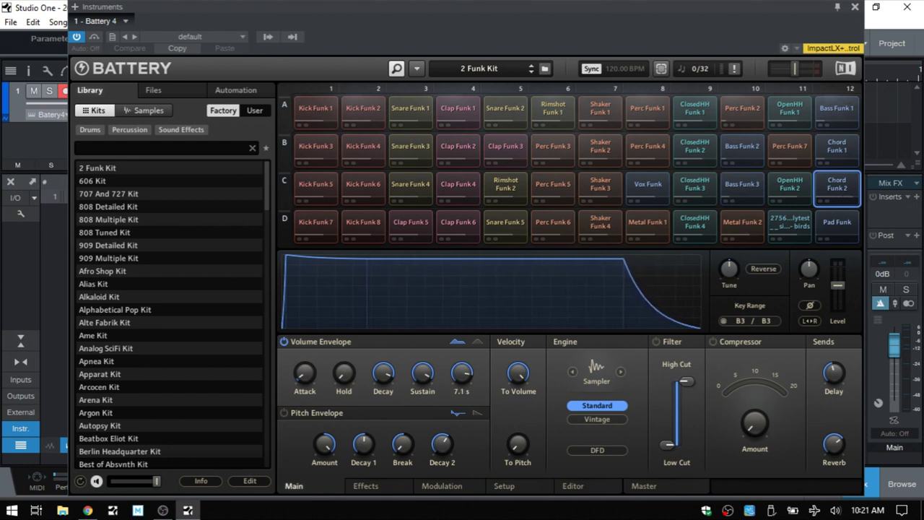
{"action": "left_click", "coordinate": [841, 187]}
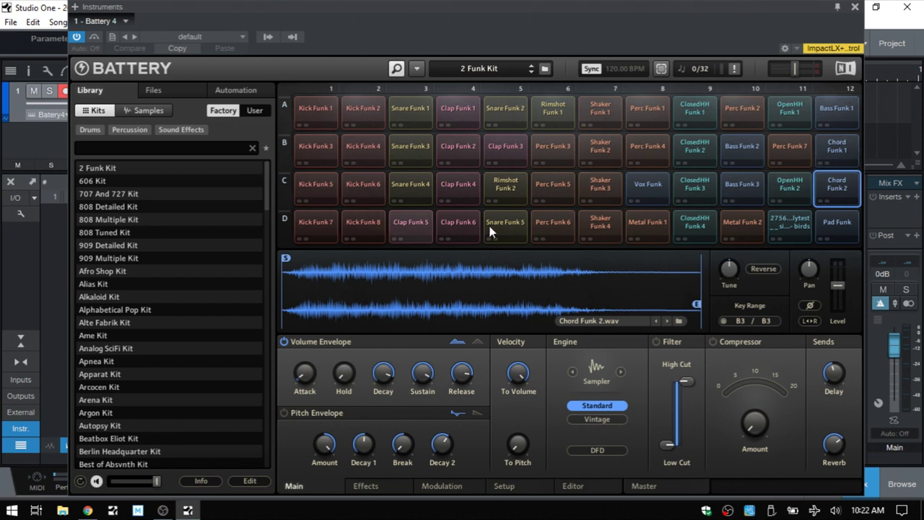
- Audition kick, snare and clap cells across the first four columns of rows A, B and C
{"action": "left_click", "coordinate": [313, 108]}
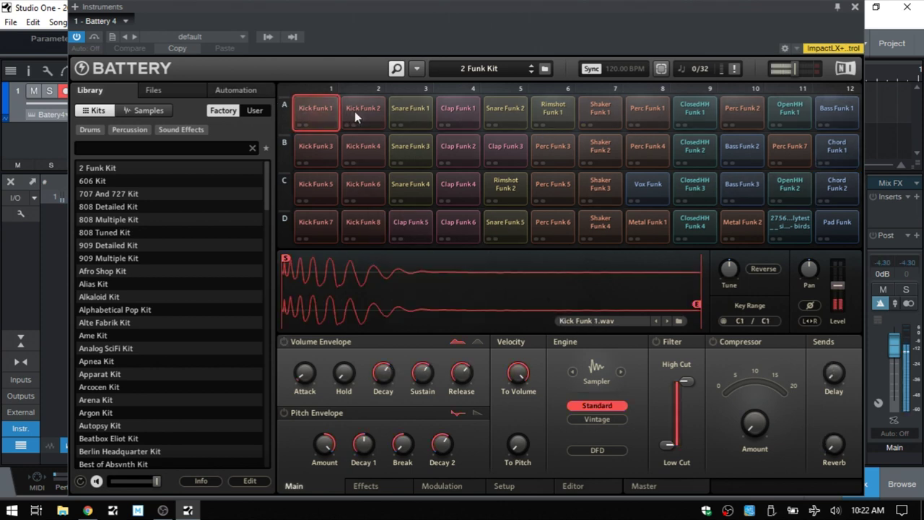
{"action": "left_click", "coordinate": [365, 108]}
{"action": "left_click", "coordinate": [422, 108]}
{"action": "left_click", "coordinate": [461, 108]}
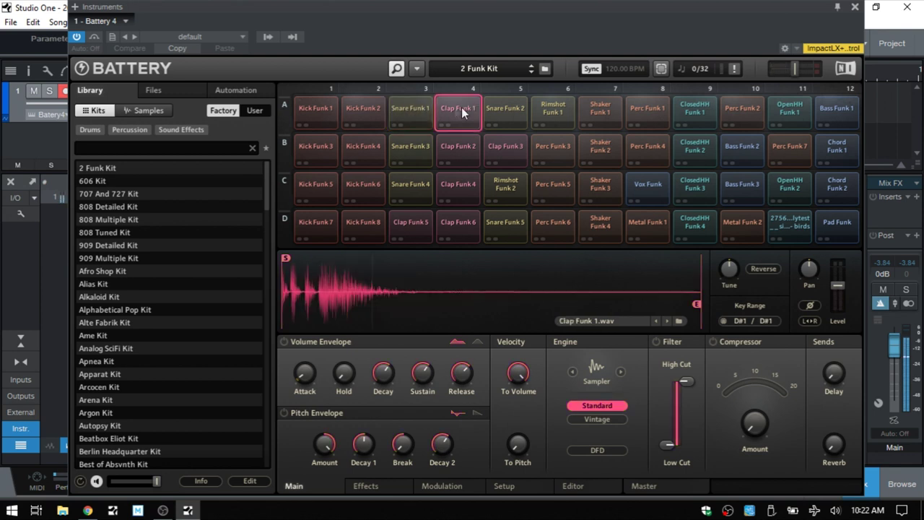
{"action": "left_click", "coordinate": [397, 145]}
{"action": "left_click", "coordinate": [352, 148]}
{"action": "left_click", "coordinate": [318, 146]}
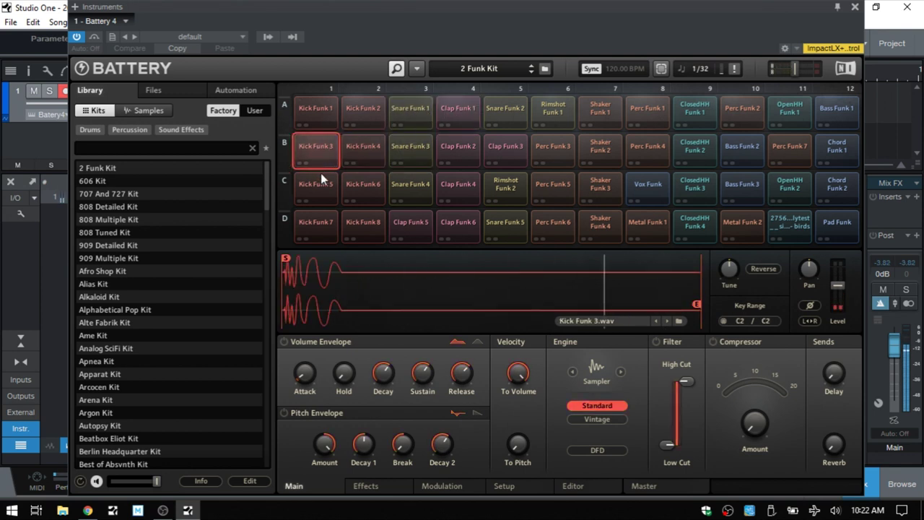
{"action": "left_click", "coordinate": [318, 182]}
{"action": "left_click", "coordinate": [363, 183]}
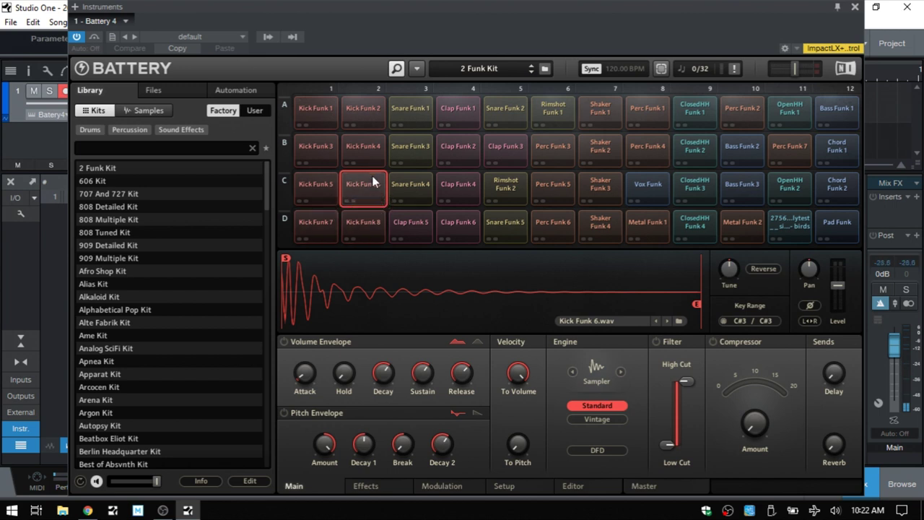
- Audition cell A1 (Kick Funk 1), look at its Add Sample file browser and close it without loading anything
{"action": "left_click", "coordinate": [315, 110]}
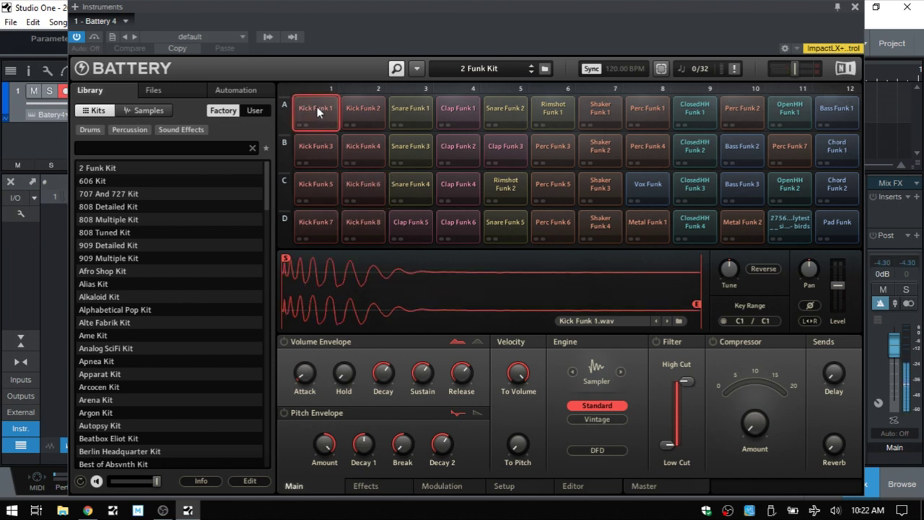
{"action": "right_click", "coordinate": [316, 108]}
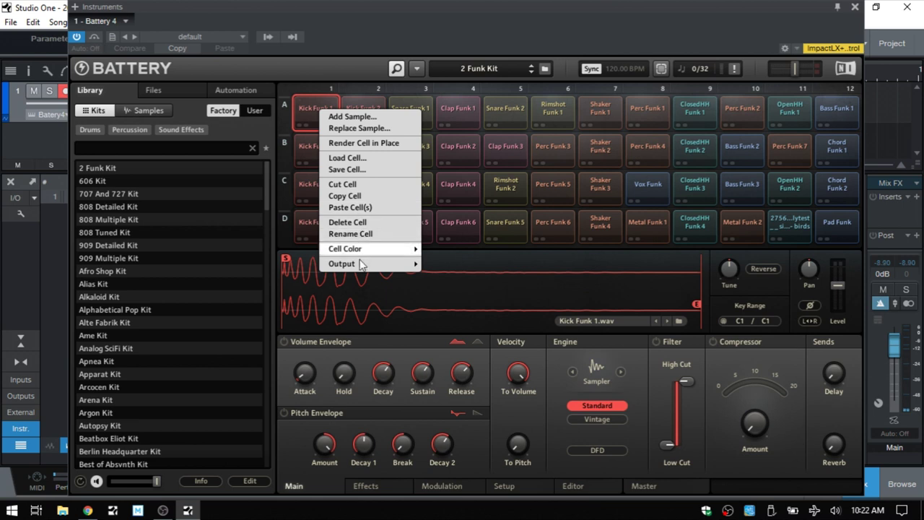
{"action": "left_click", "coordinate": [361, 118]}
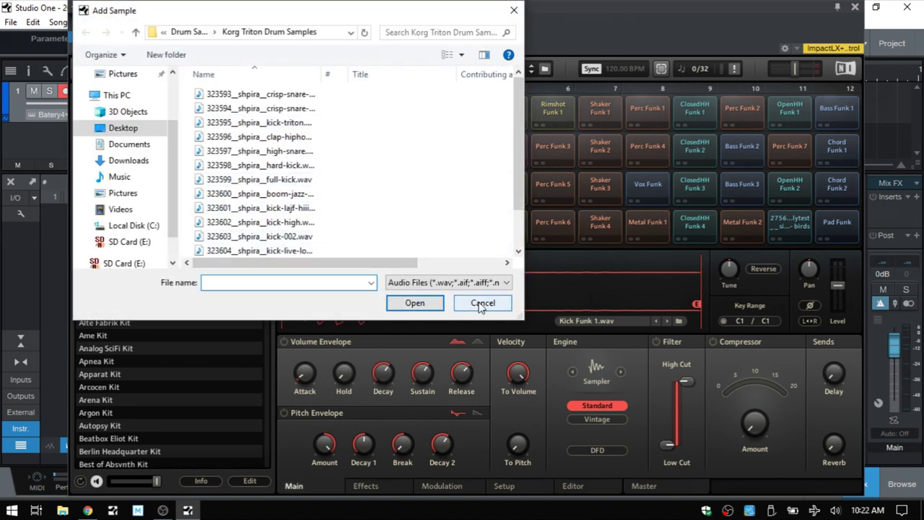
{"action": "left_click", "coordinate": [481, 303]}
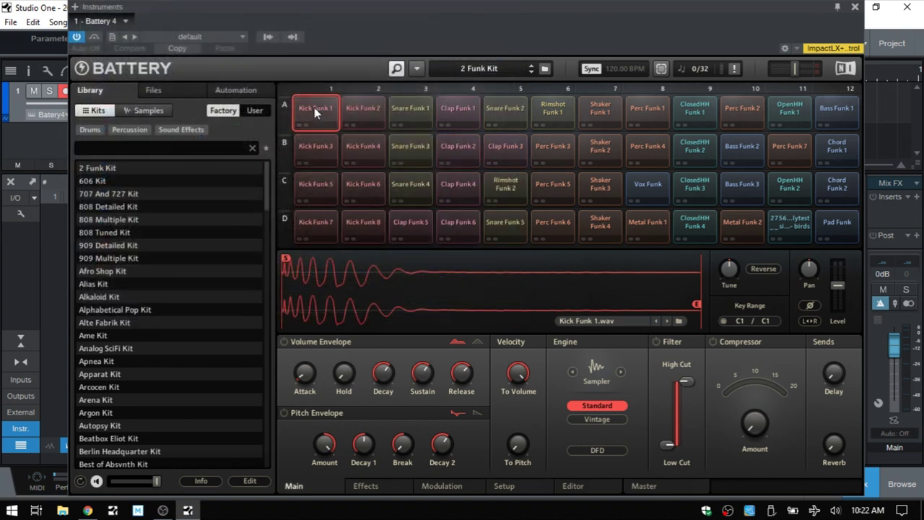
- Rename cell A1 (Kick Funk 1) as "Rename"
{"action": "right_click", "coordinate": [314, 106]}
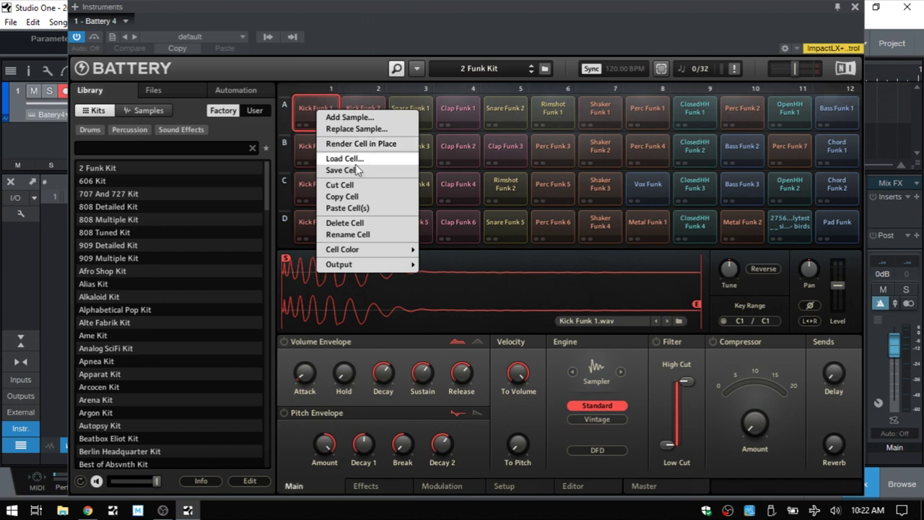
{"action": "left_click", "coordinate": [353, 235]}
{"action": "type", "text": "Rename"}
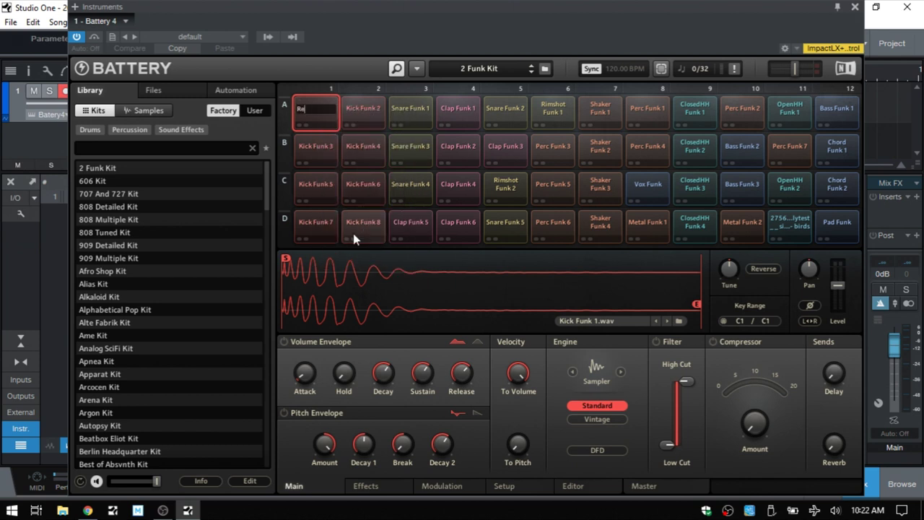
{"action": "key", "text": "Return"}
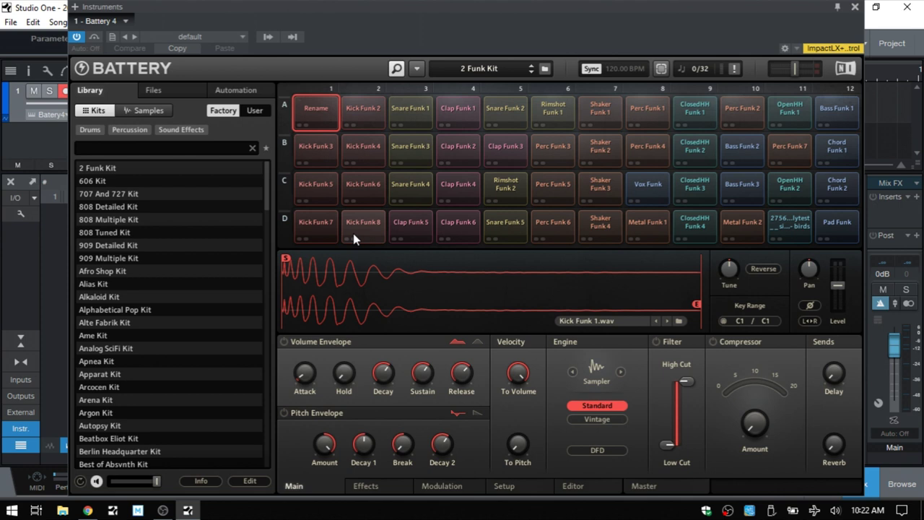
- Set the color of cell A1 to lime green and return it to its sample color
{"action": "right_click", "coordinate": [326, 113]}
{"action": "mouse_move", "coordinate": [372, 259]}
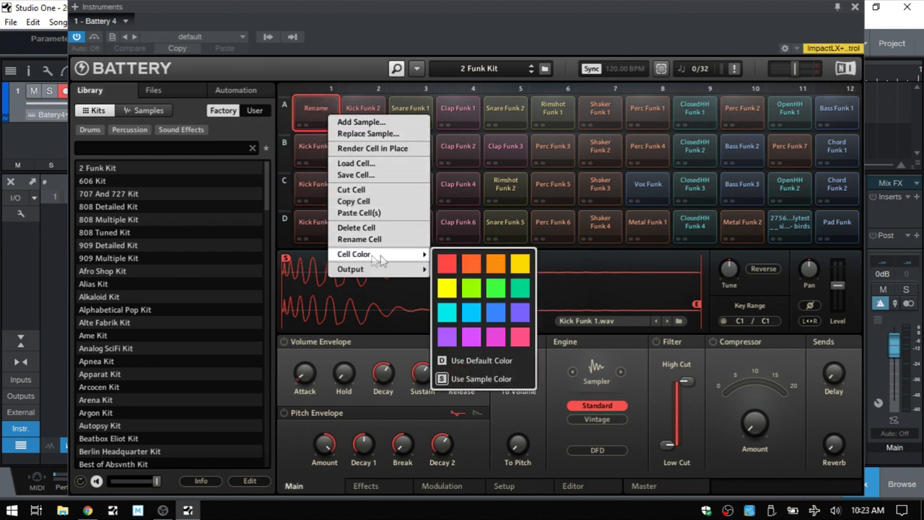
{"action": "left_click", "coordinate": [477, 290]}
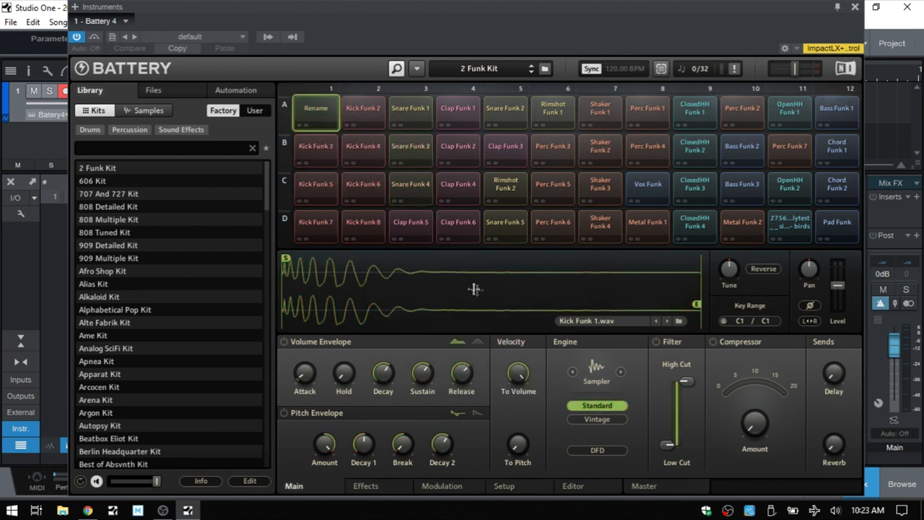
{"action": "right_click", "coordinate": [317, 113]}
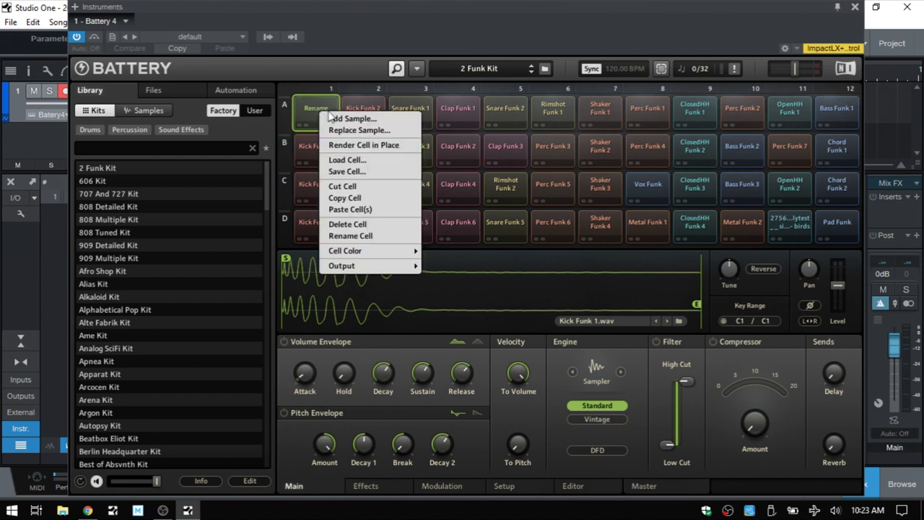
{"action": "mouse_move", "coordinate": [355, 268]}
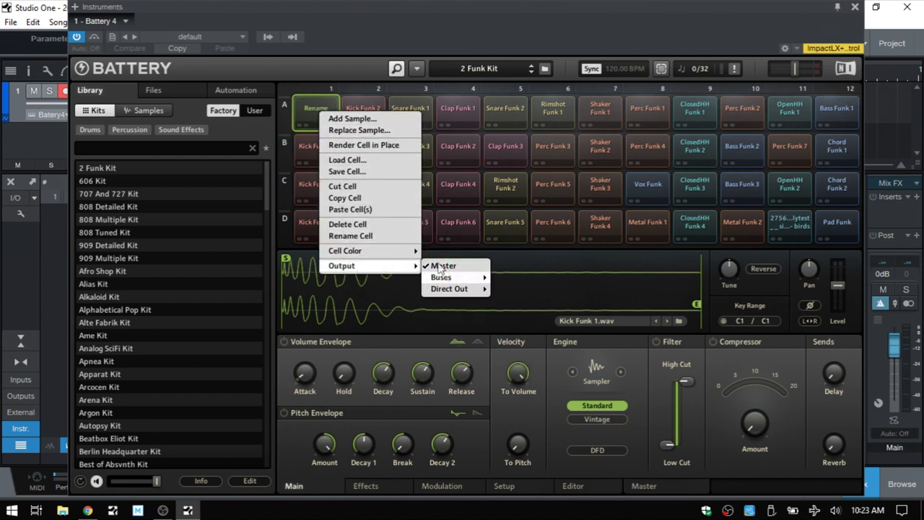
{"action": "mouse_move", "coordinate": [381, 256]}
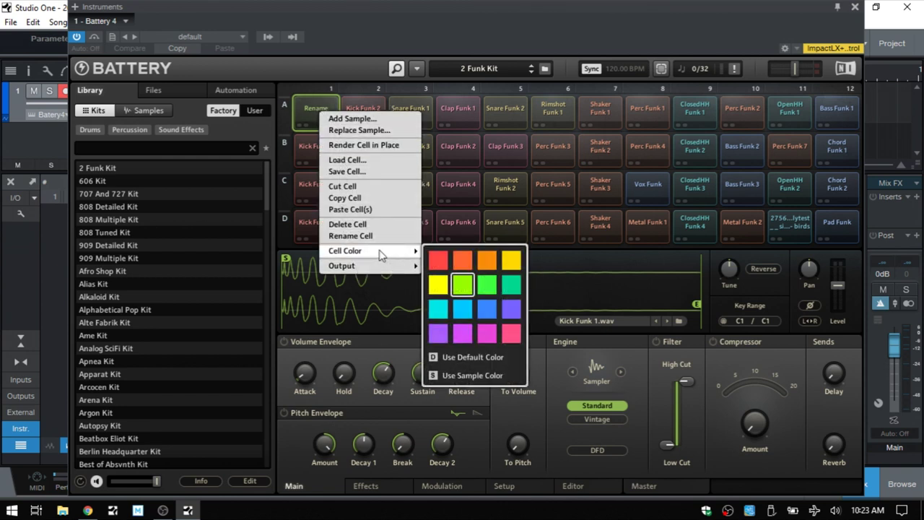
{"action": "left_click", "coordinate": [461, 374]}
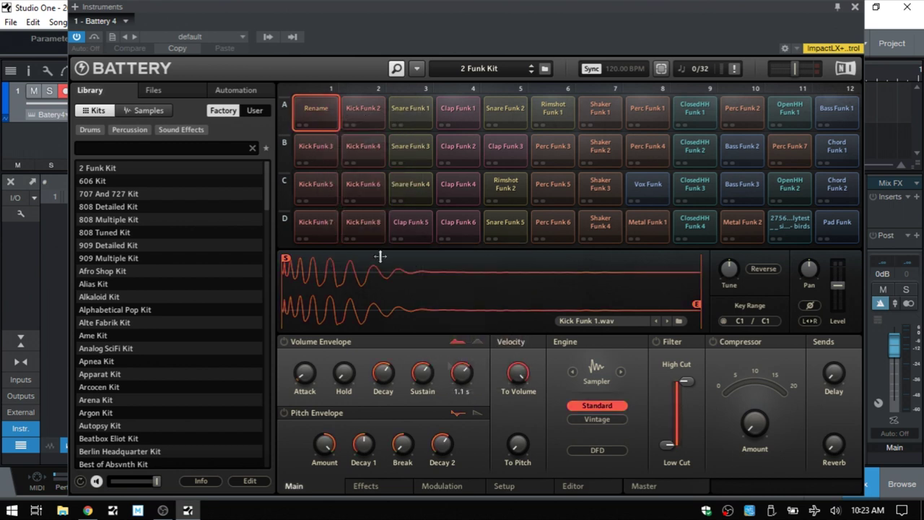
- Look at the output options of cell A1 and the bus faders on the Master page, and return to the Main page
{"action": "right_click", "coordinate": [317, 110]}
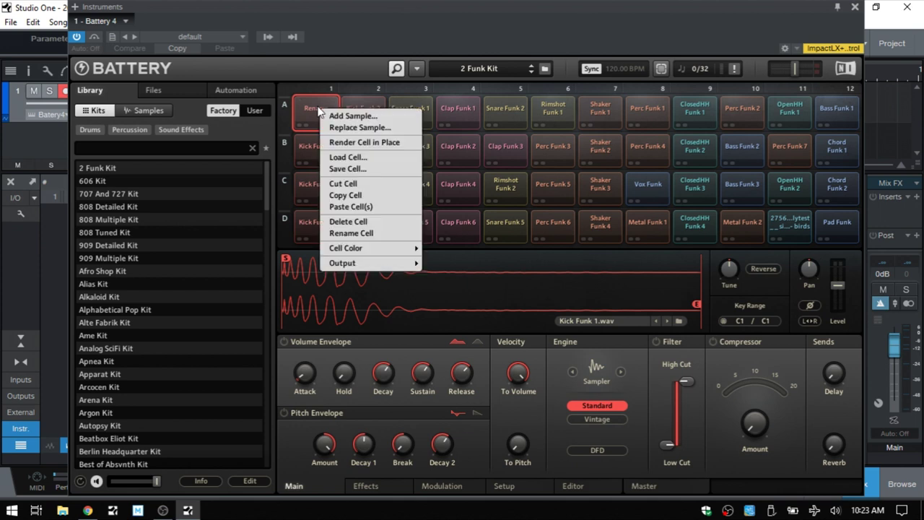
{"action": "mouse_move", "coordinate": [358, 267]}
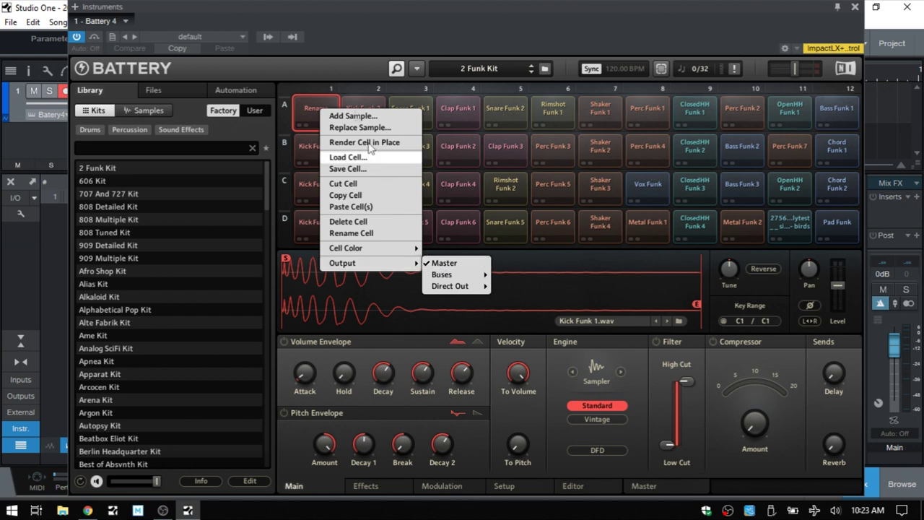
{"action": "left_click", "coordinate": [316, 111]}
{"action": "left_click", "coordinate": [654, 487]}
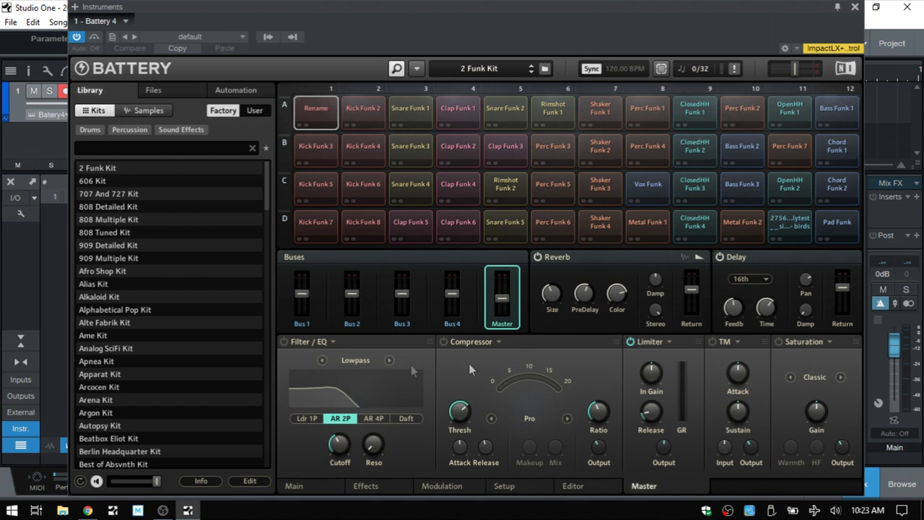
{"action": "mouse_move", "coordinate": [499, 296]}
{"action": "left_click", "coordinate": [305, 486]}
- Route the output of cell A1 to Bus 1 and display the Bus 1 channel on the Master page
{"action": "right_click", "coordinate": [320, 125]}
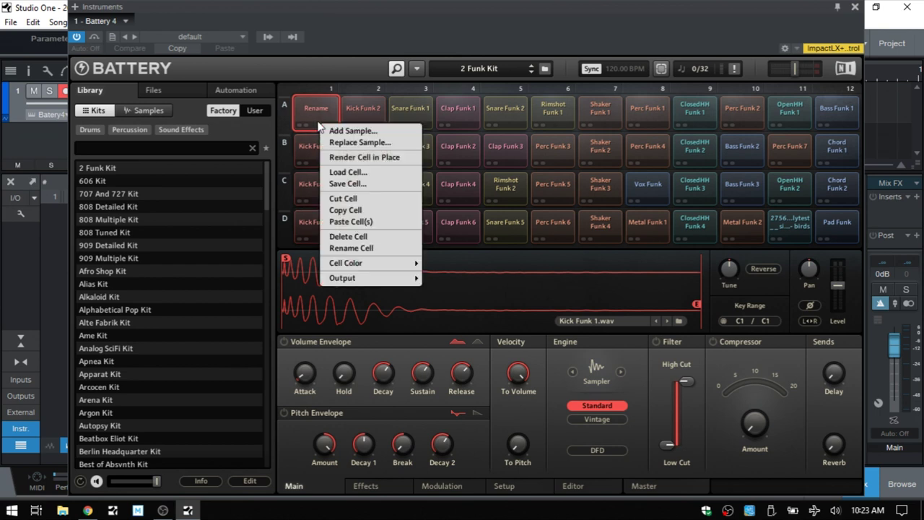
{"action": "mouse_move", "coordinate": [359, 283]}
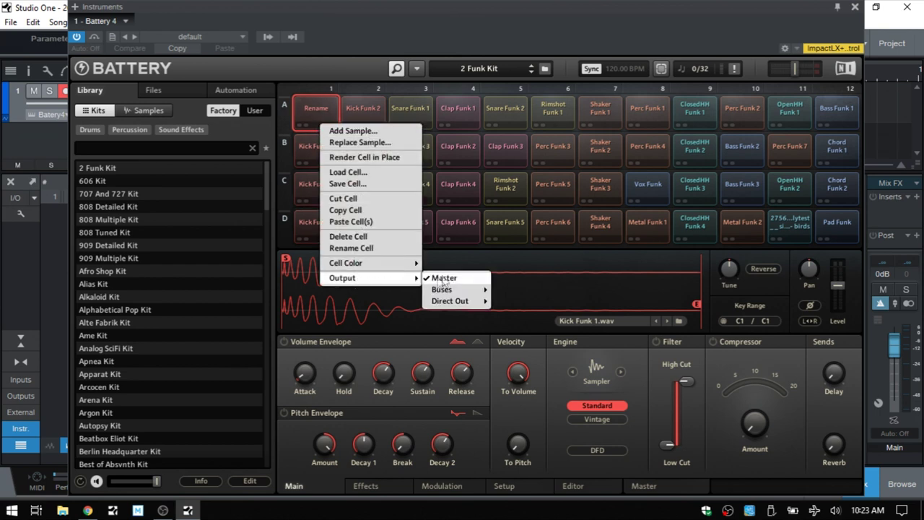
{"action": "mouse_move", "coordinate": [451, 293]}
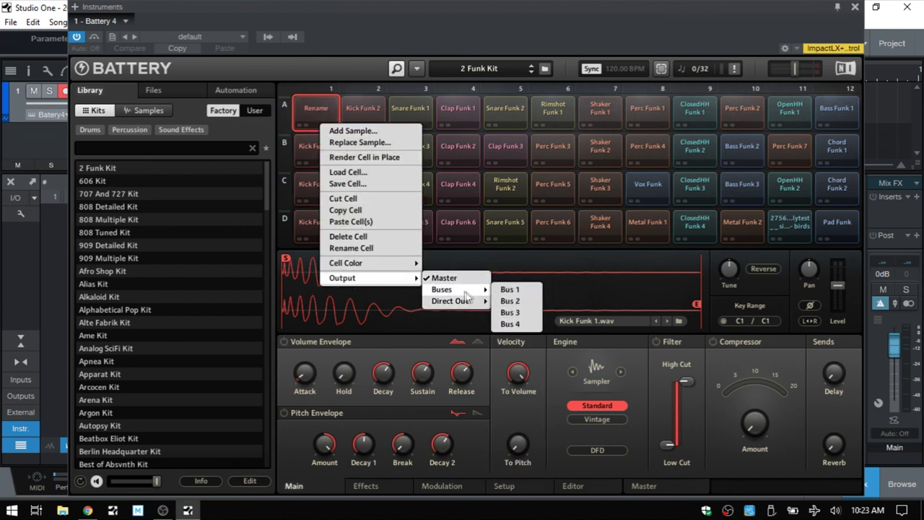
{"action": "left_click", "coordinate": [513, 290]}
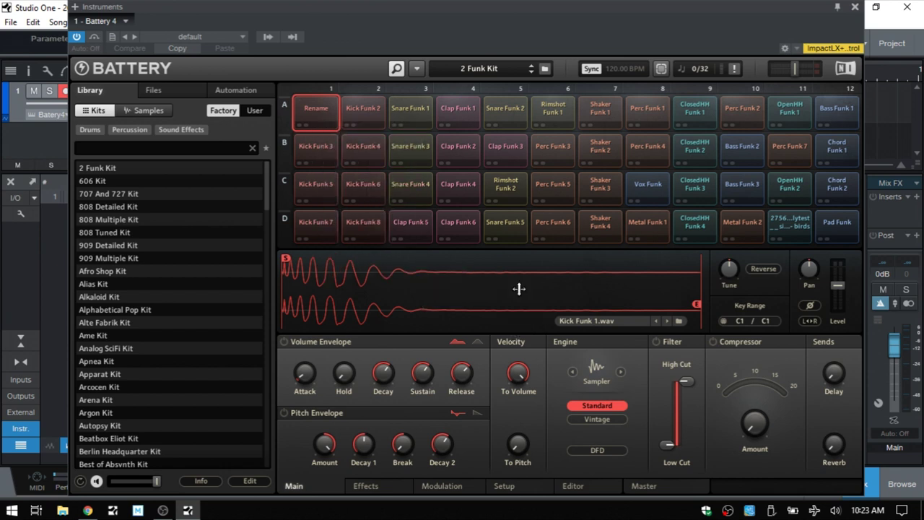
{"action": "left_click", "coordinate": [645, 487]}
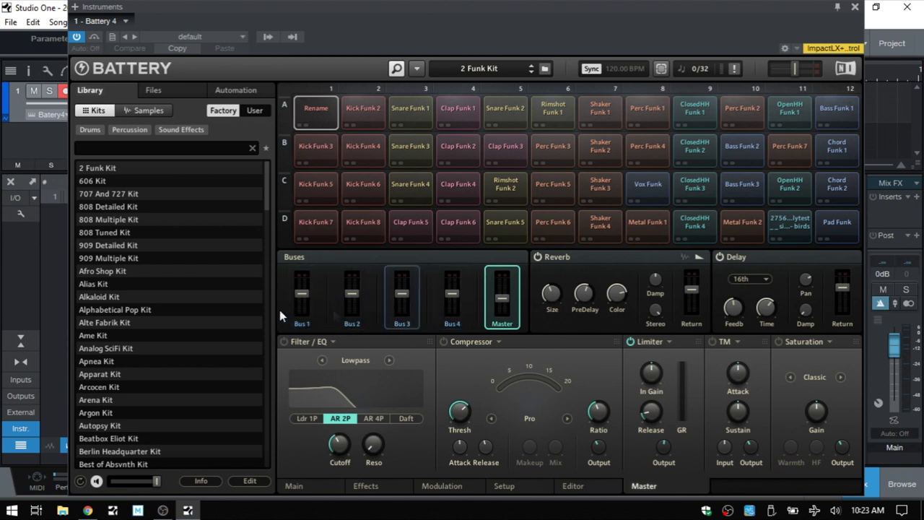
{"action": "left_click", "coordinate": [311, 307]}
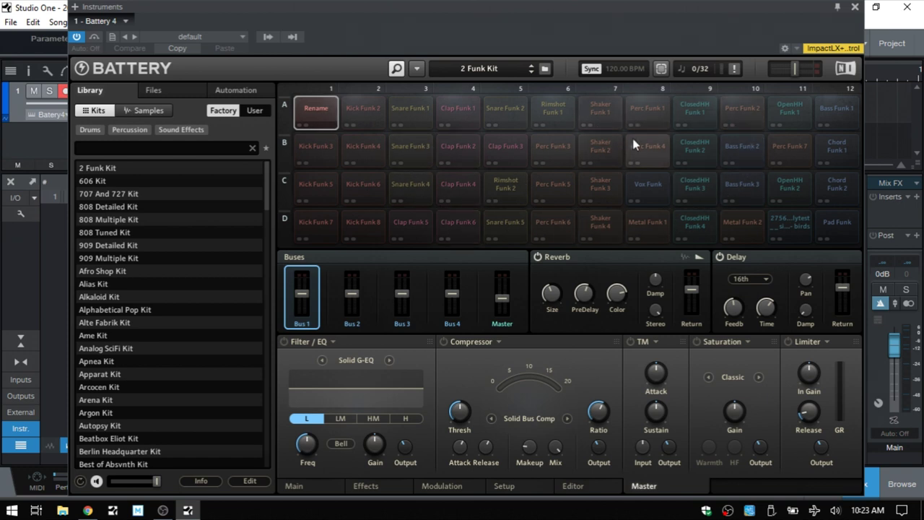
- Route cell A1 back to the Master output, display the Master channel and return to the Main page
{"action": "right_click", "coordinate": [317, 112]}
{"action": "mouse_move", "coordinate": [347, 264]}
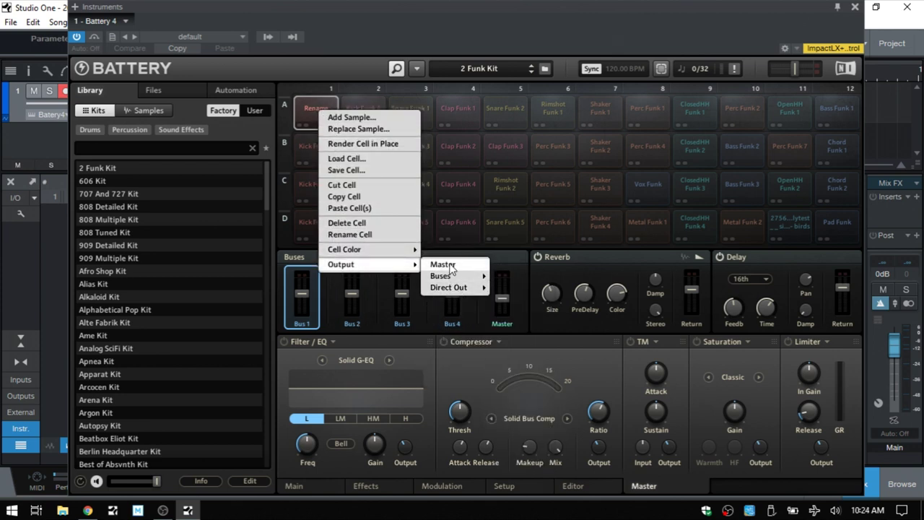
{"action": "left_click", "coordinate": [450, 267]}
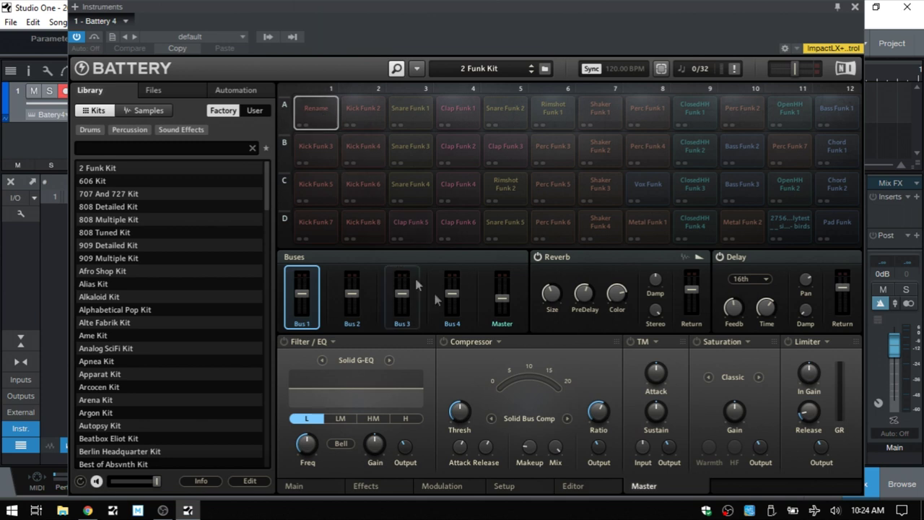
{"action": "left_click", "coordinate": [495, 322]}
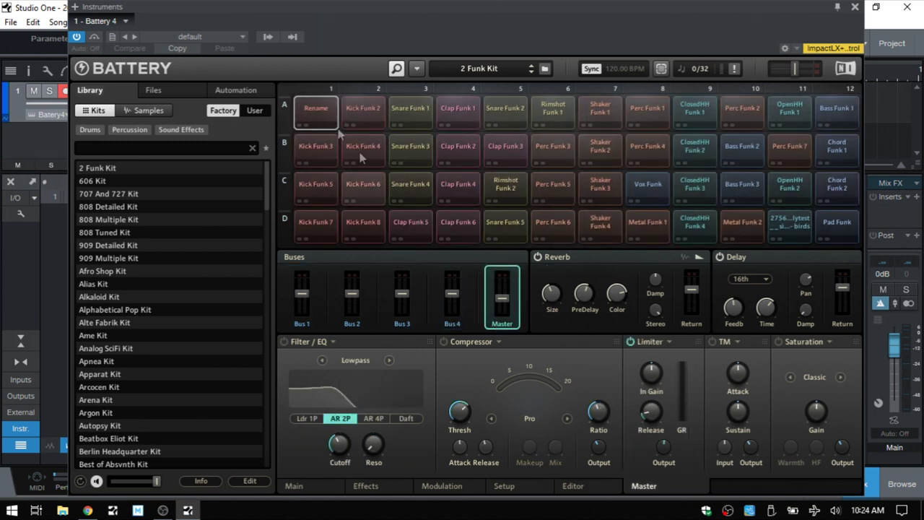
{"action": "left_click", "coordinate": [318, 491]}
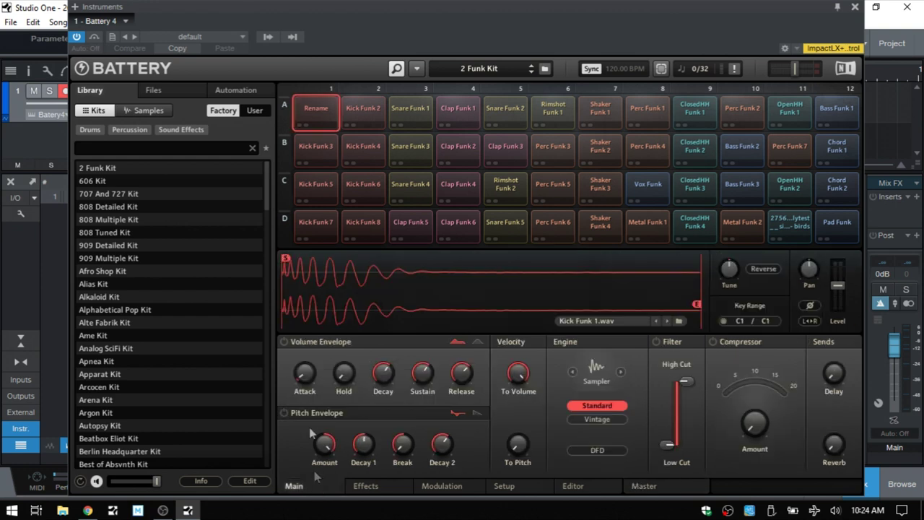
- Examine the Direct Out options of cell A1 and the host's list of Battery stereo outputs
{"action": "right_click", "coordinate": [315, 111]}
{"action": "mouse_move", "coordinate": [352, 270]}
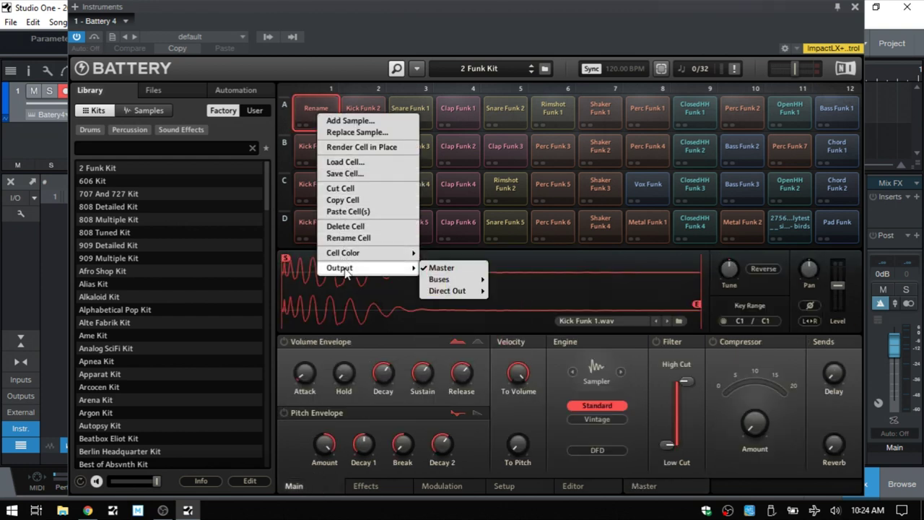
{"action": "mouse_move", "coordinate": [451, 299]}
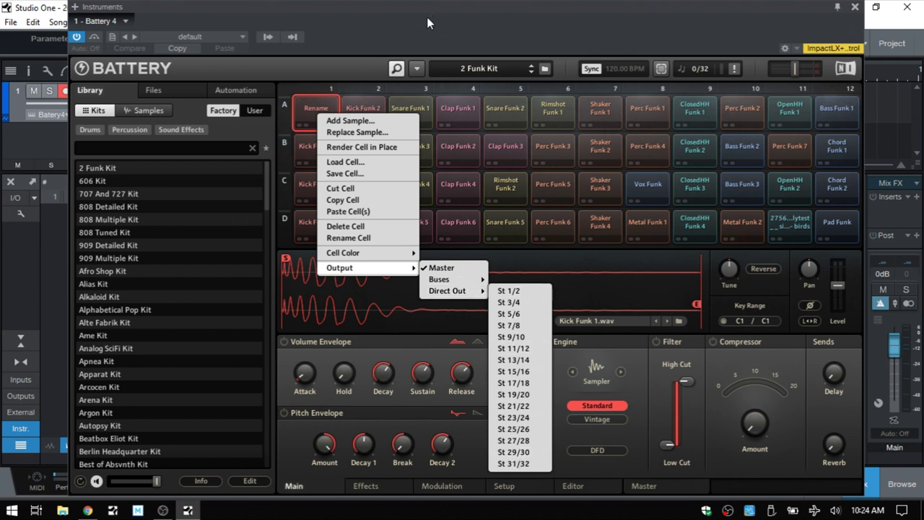
{"action": "left_click", "coordinate": [303, 110]}
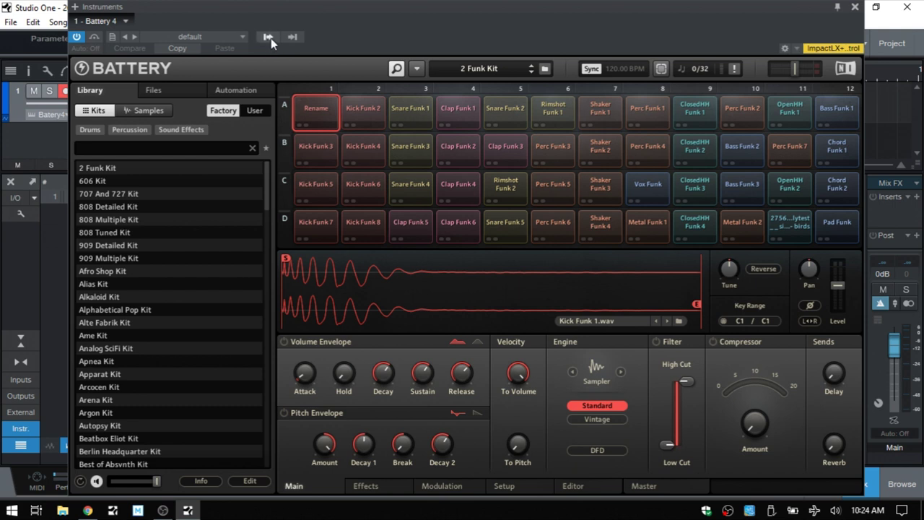
{"action": "left_click", "coordinate": [270, 38]}
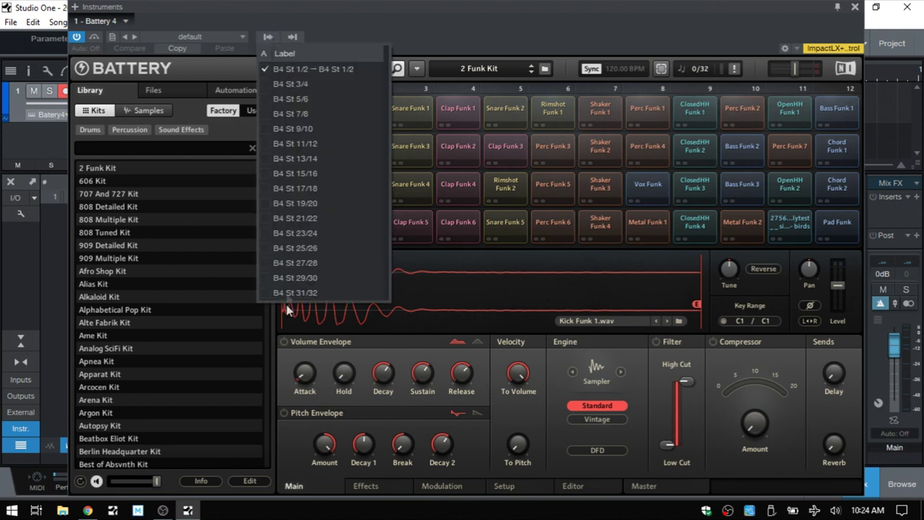
{"action": "left_click", "coordinate": [266, 39]}
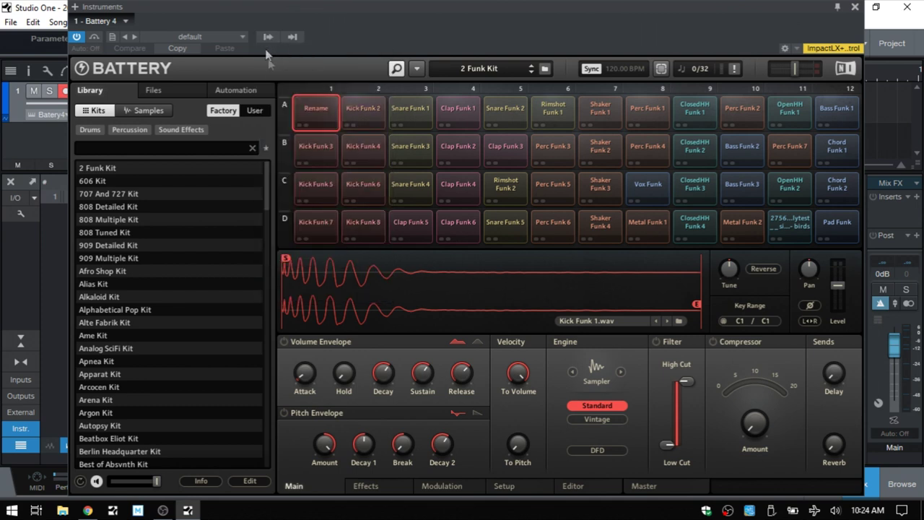
{"action": "right_click", "coordinate": [315, 119]}
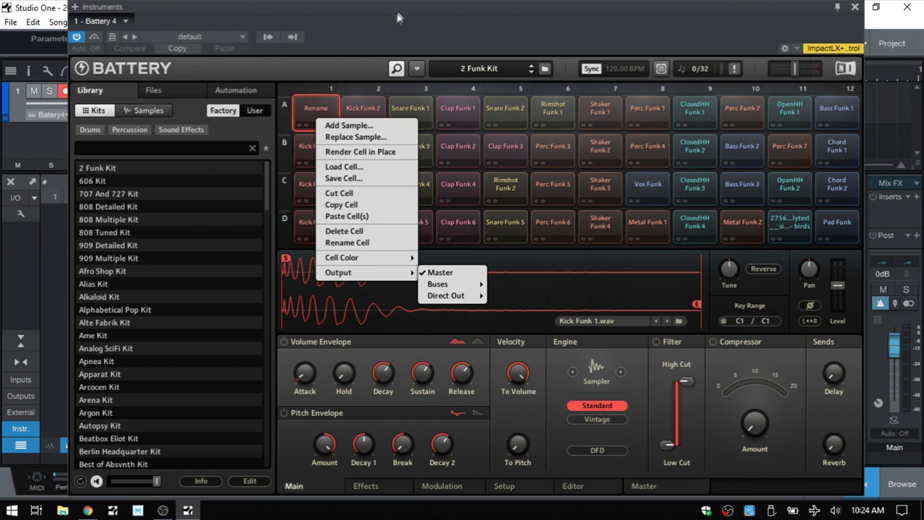
{"action": "left_click", "coordinate": [322, 107]}
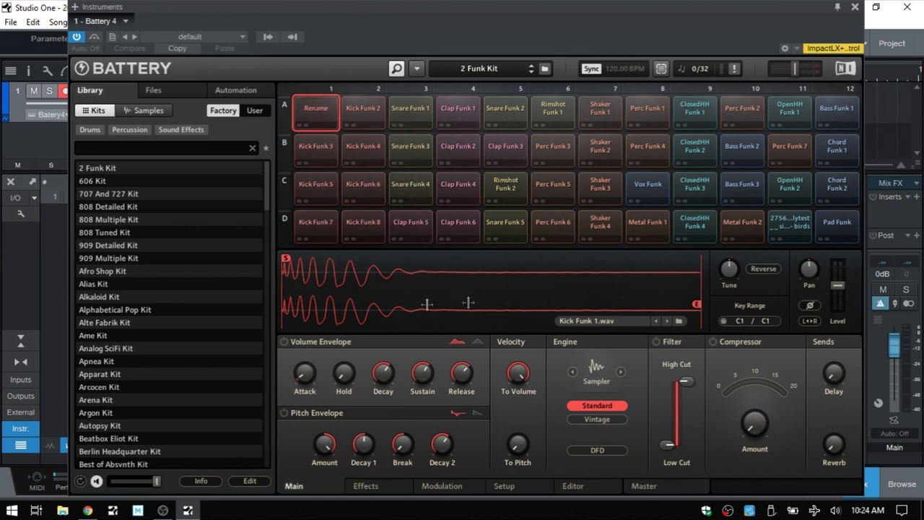
- Play cells A1 and Chord Funk 2, and try to move the start marker on the Chord Funk 2 waveform
{"action": "left_click", "coordinate": [320, 109]}
{"action": "left_click", "coordinate": [849, 185]}
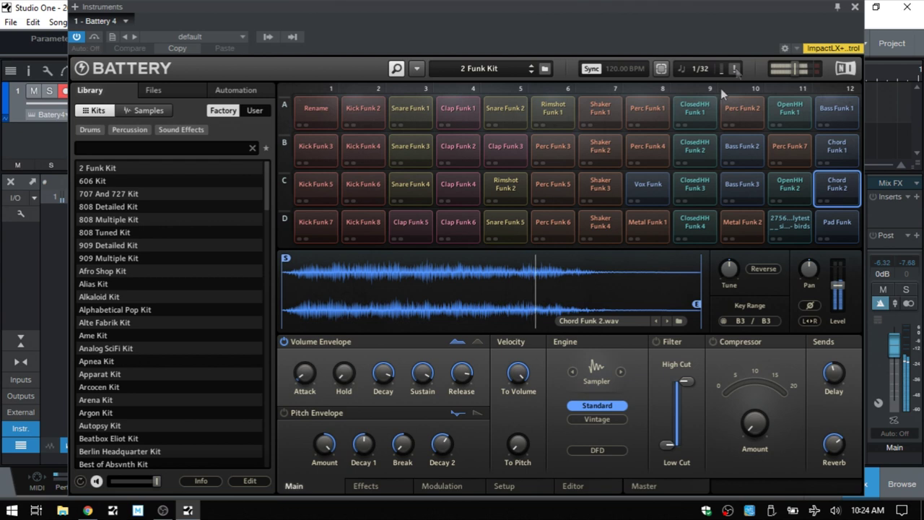
{"action": "mouse_move", "coordinate": [286, 258]}
{"action": "left_mouse_down"}
{"action": "mouse_move", "coordinate": [317, 258]}
{"action": "mouse_move", "coordinate": [276, 265]}
{"action": "left_mouse_up"}
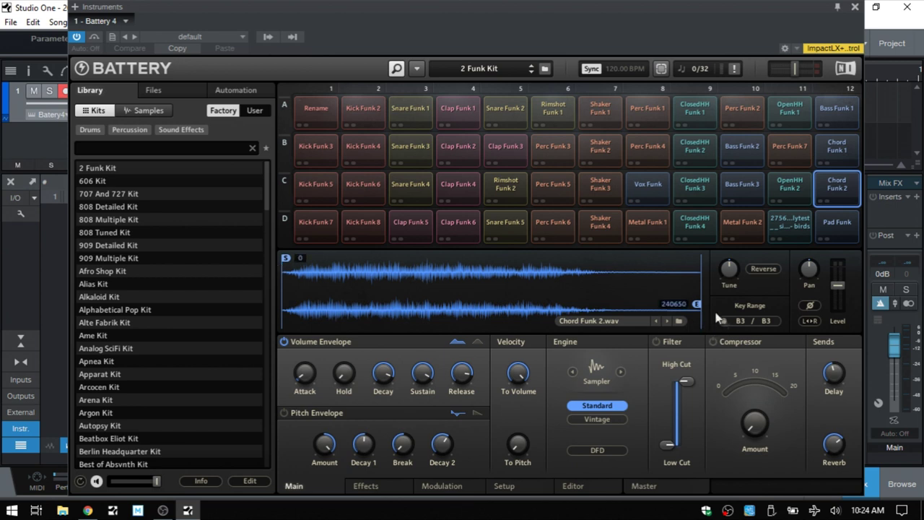
- Shorten the Chord Funk 2 sample by moving its end marker to about 29065, play the cell, and restore the marker to the sample's end
{"action": "left_click_drag", "start_coordinate": [697, 304], "coordinate": [328, 304]}
{"action": "left_click", "coordinate": [841, 189]}
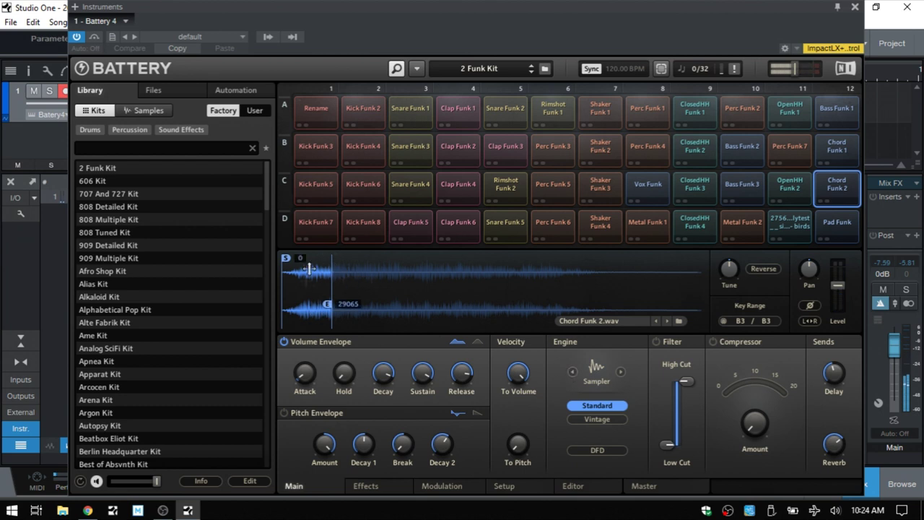
{"action": "mouse_move", "coordinate": [319, 304]}
{"action": "left_mouse_down"}
{"action": "mouse_move", "coordinate": [625, 305]}
{"action": "mouse_move", "coordinate": [711, 316]}
{"action": "left_mouse_up"}
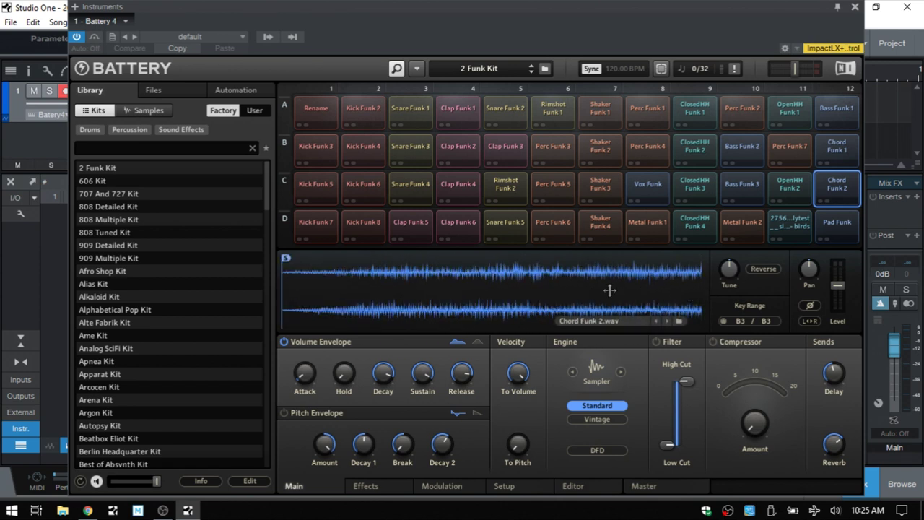
- Magnify the Chord Funk 2 waveform to inspect its detail, and return to the view of the full sample
{"action": "scroll", "coordinate": [280, 295], "scroll_direction": "up", "scroll_amount": 5}
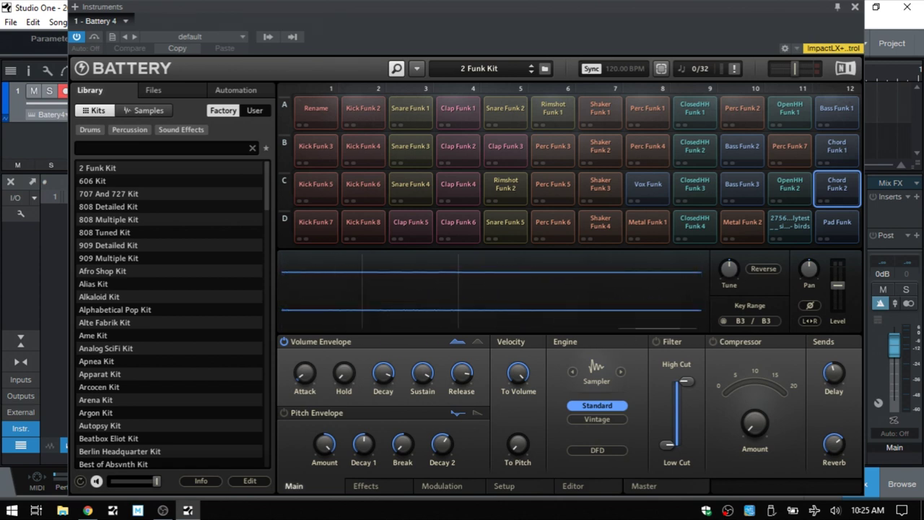
{"action": "scroll", "coordinate": [470, 299], "scroll_direction": "down", "scroll_amount": 5}
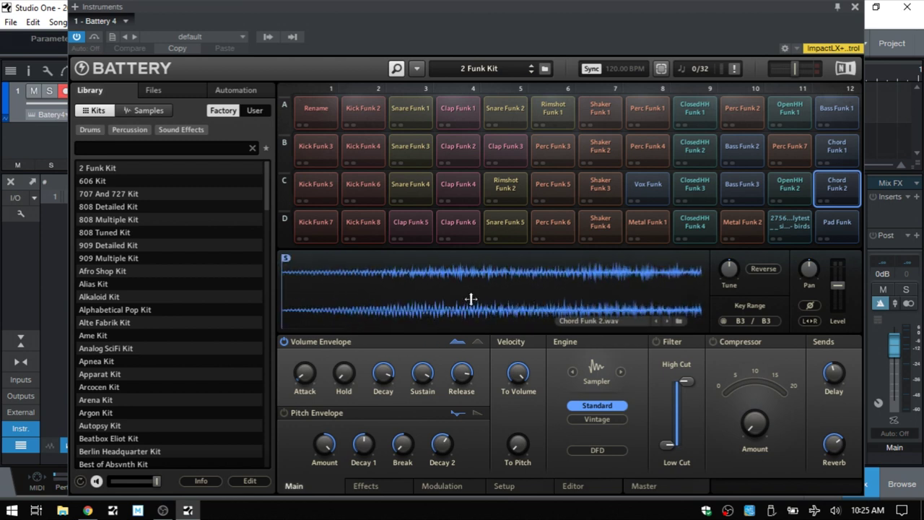
{"action": "scroll", "coordinate": [470, 298], "scroll_direction": "down", "scroll_amount": 3}
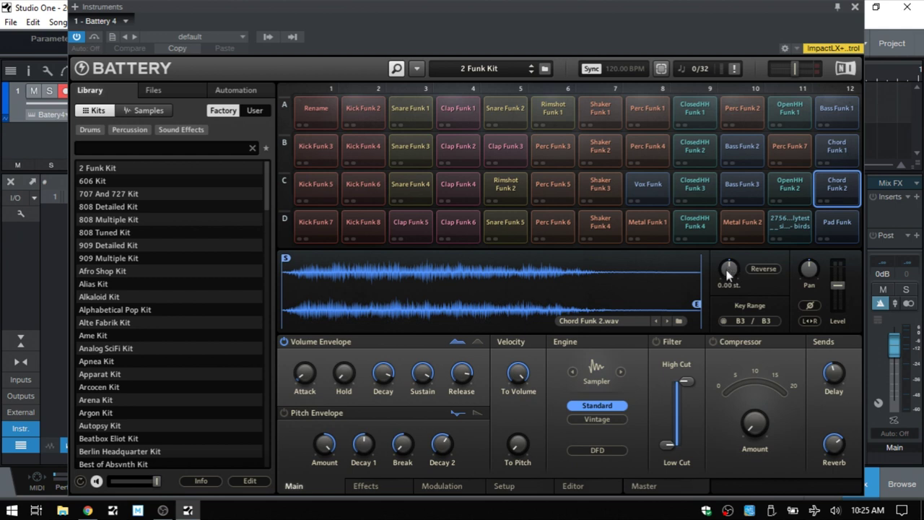
- Lower the tuning of the Chord Funk 2 cell and play it to hear the pitch change
{"action": "left_click", "coordinate": [836, 203]}
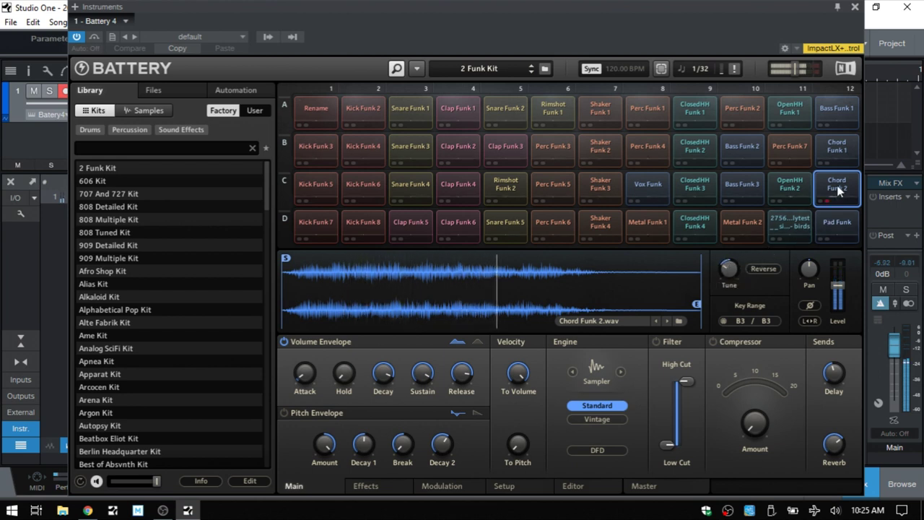
{"action": "left_click", "coordinate": [838, 190]}
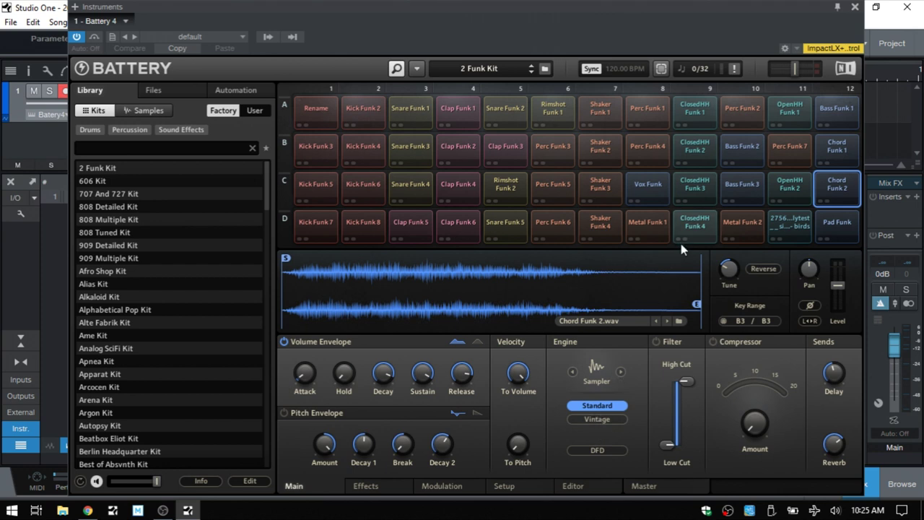
- Audition the row D cells ClosedHH Funk 4, Metal Funk 1, Shaker Funk 4, Perc Funk 6 and Kick Funk 7
{"action": "left_click", "coordinate": [692, 223]}
{"action": "left_click", "coordinate": [644, 223]}
{"action": "left_click", "coordinate": [589, 224]}
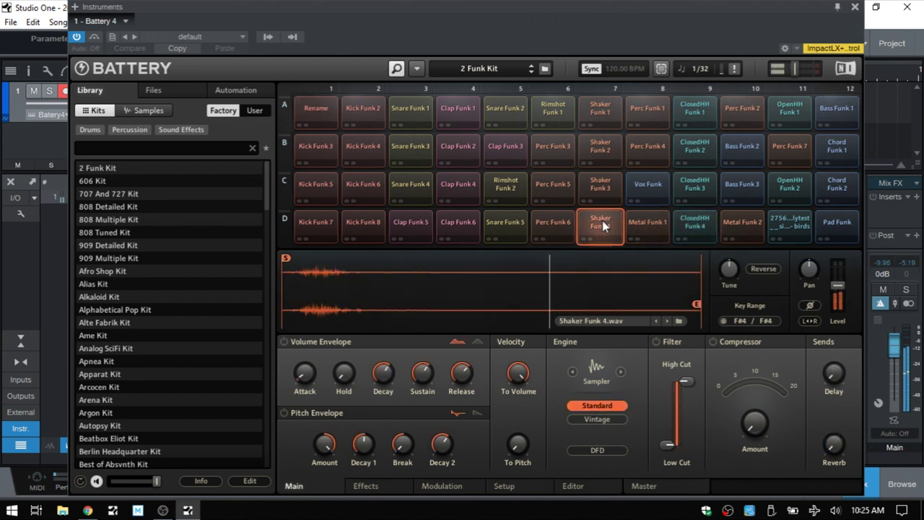
{"action": "left_click", "coordinate": [553, 222]}
{"action": "left_click", "coordinate": [315, 222]}
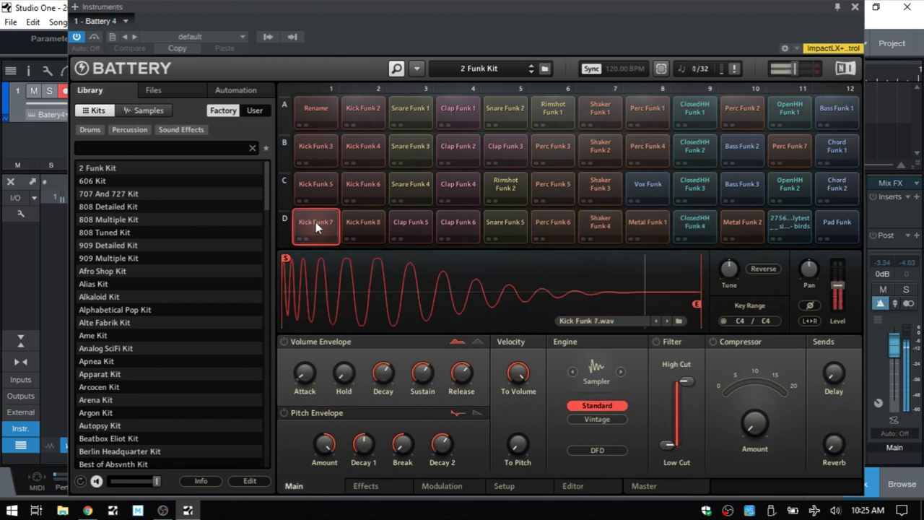
- Switch the Kick Funk 7 sampler engine to Vintage with the S1200 Filter Low model, and play the cell
{"action": "left_click", "coordinate": [594, 420]}
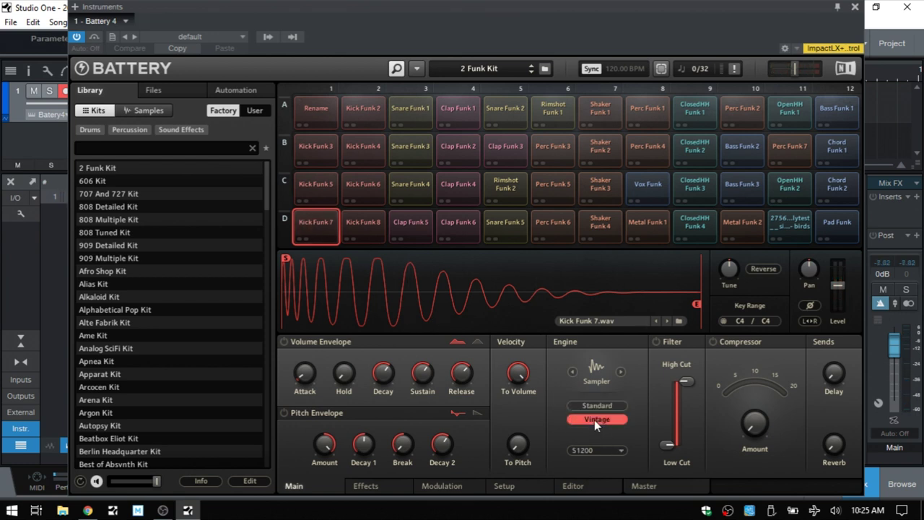
{"action": "left_click", "coordinate": [622, 450]}
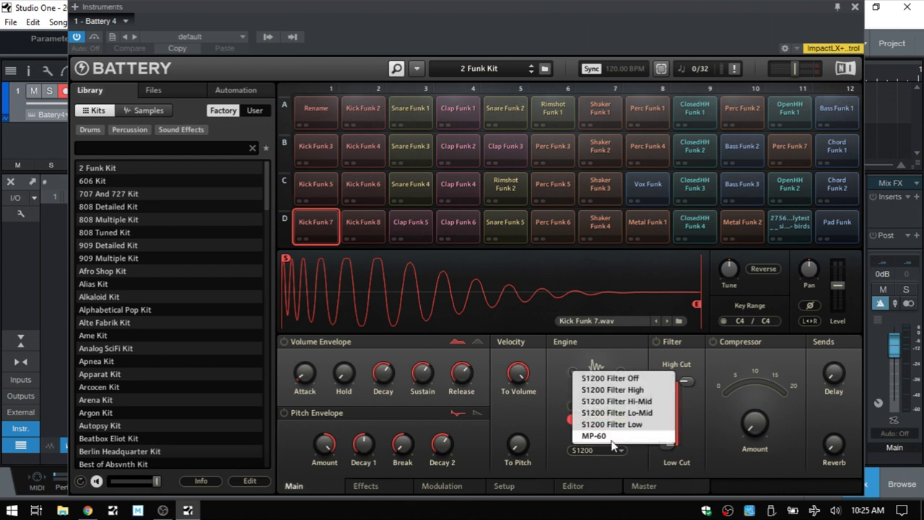
{"action": "left_click", "coordinate": [565, 450]}
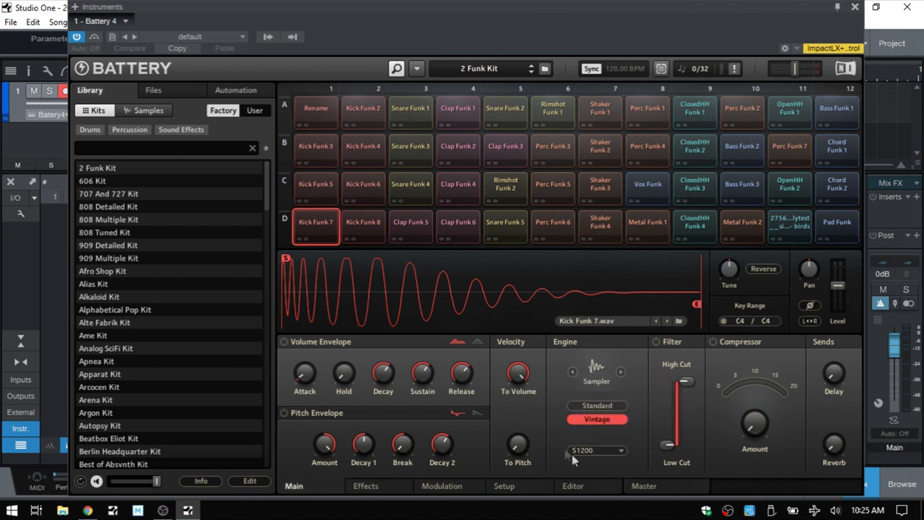
{"action": "left_click", "coordinate": [318, 223]}
{"action": "left_click", "coordinate": [621, 452]}
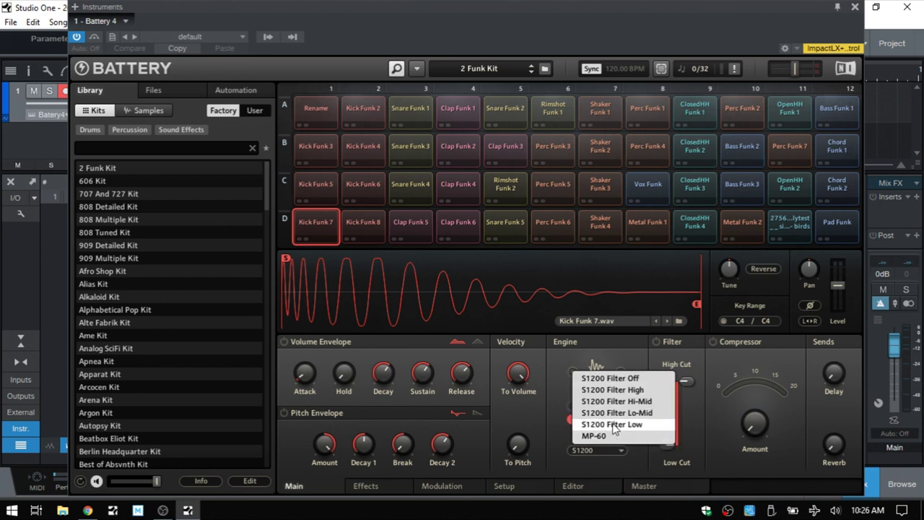
{"action": "left_click", "coordinate": [613, 425]}
{"action": "left_click", "coordinate": [316, 223]}
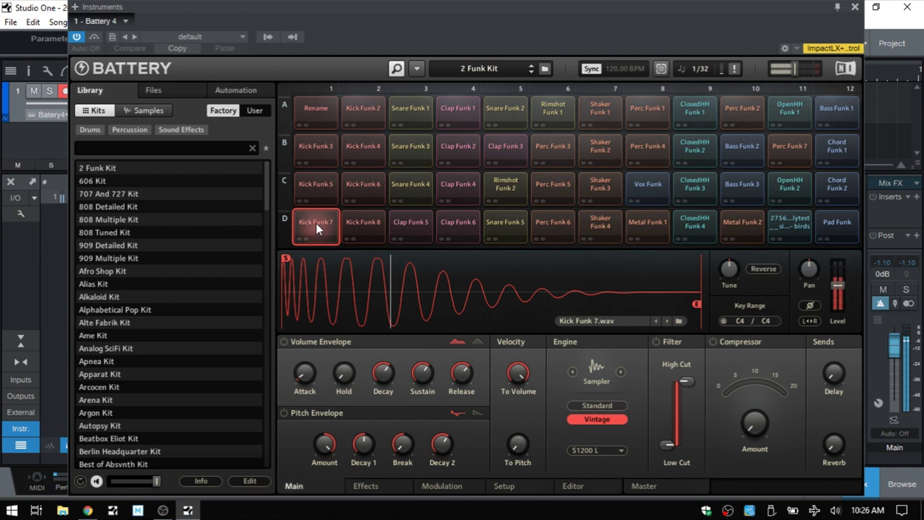
{"action": "left_click", "coordinate": [317, 224]}
{"action": "left_click", "coordinate": [311, 224]}
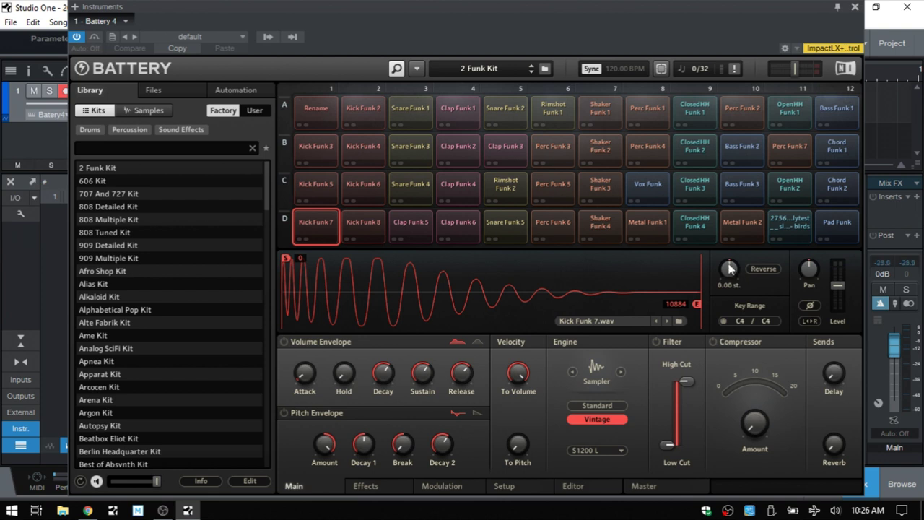
- Set the Kick Funk 7 engine to Standard, tune the cell to -9 semitones and play it
{"action": "left_click", "coordinate": [600, 406]}
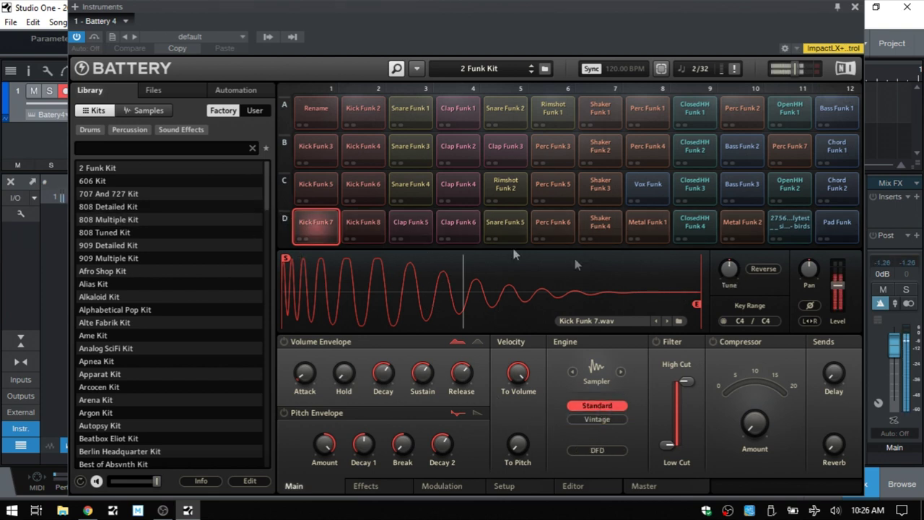
{"action": "left_click_drag", "start_coordinate": [727, 266], "coordinate": [727, 310]}
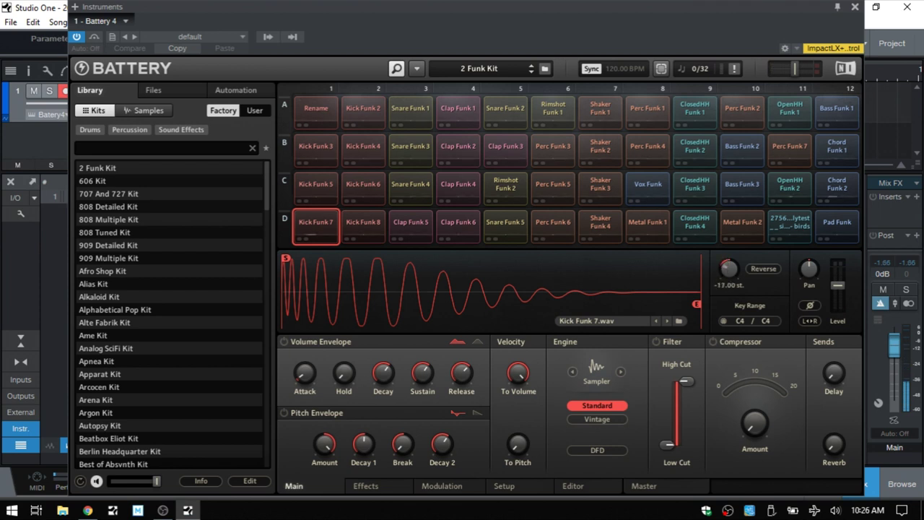
{"action": "left_click_drag", "start_coordinate": [729, 269], "coordinate": [729, 274]}
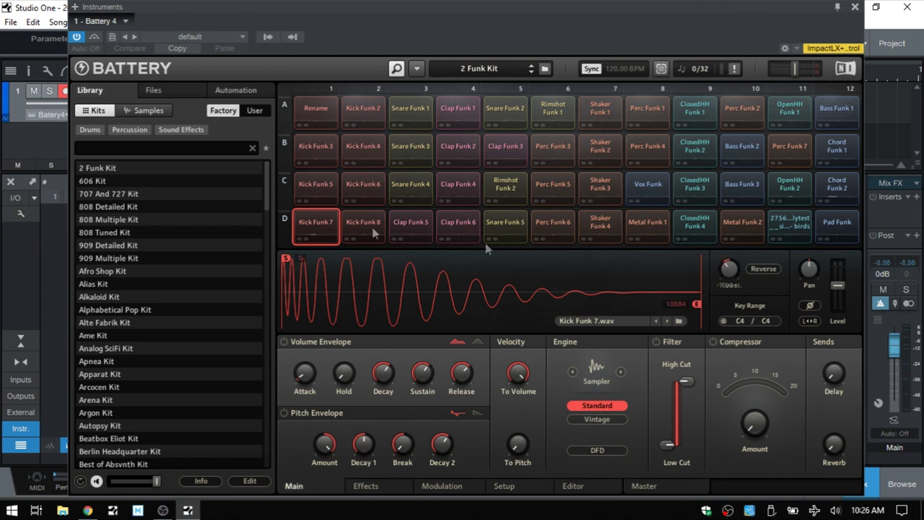
{"action": "left_click", "coordinate": [317, 222]}
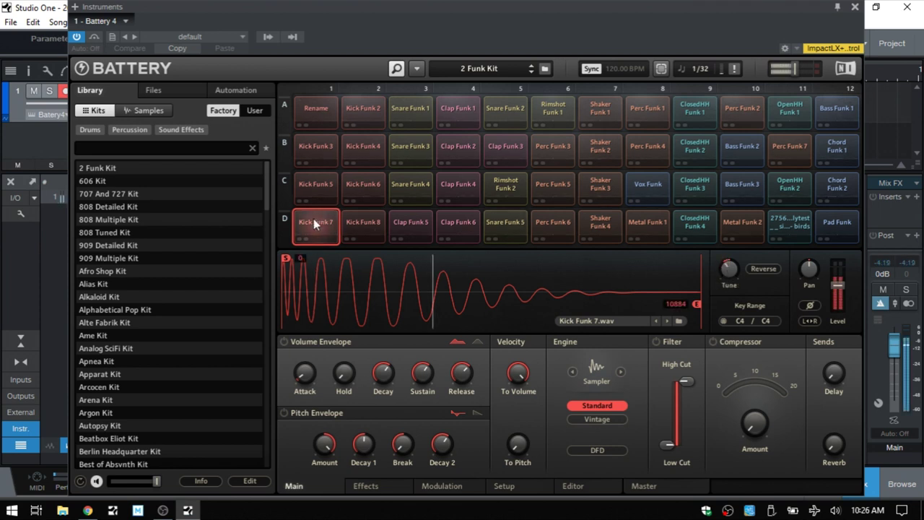
- Switch the detuned Kick Funk 7 to the Vintage engine mode with S1200 Filter Low and play it
{"action": "left_click", "coordinate": [596, 420]}
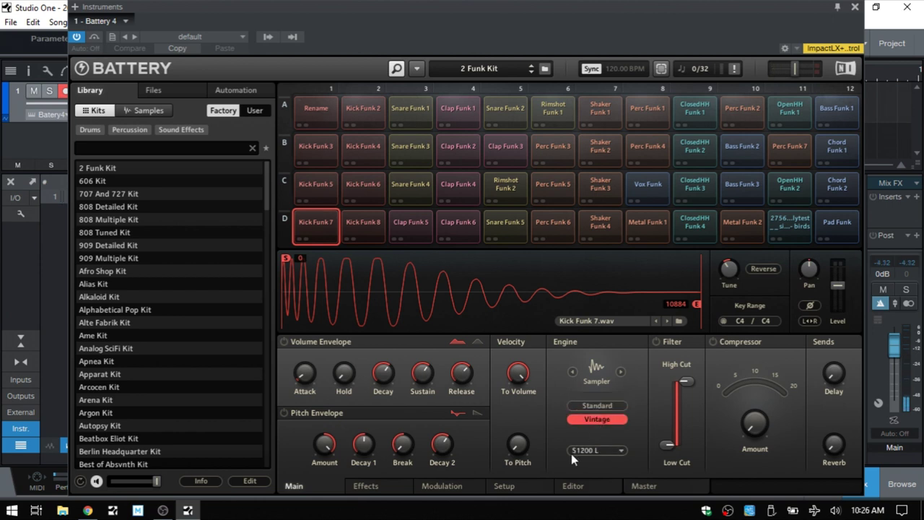
{"action": "left_click", "coordinate": [312, 226]}
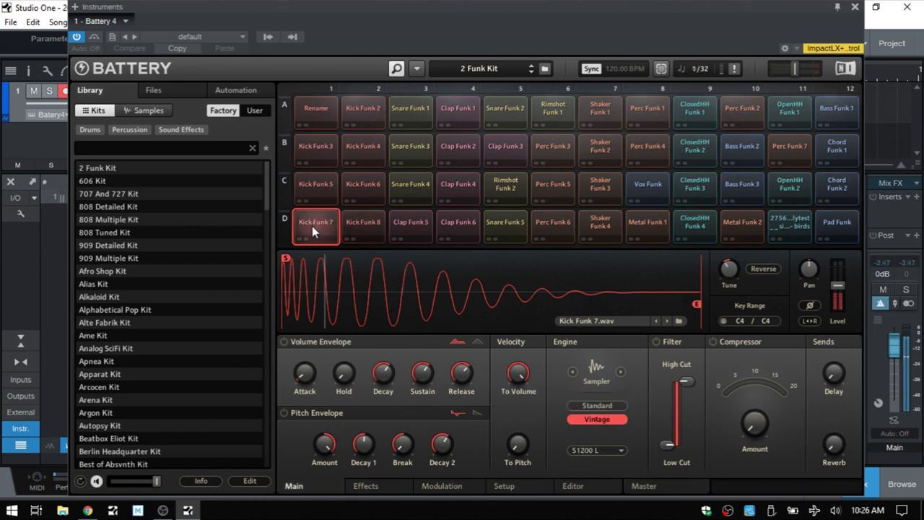
{"action": "left_click", "coordinate": [312, 226]}
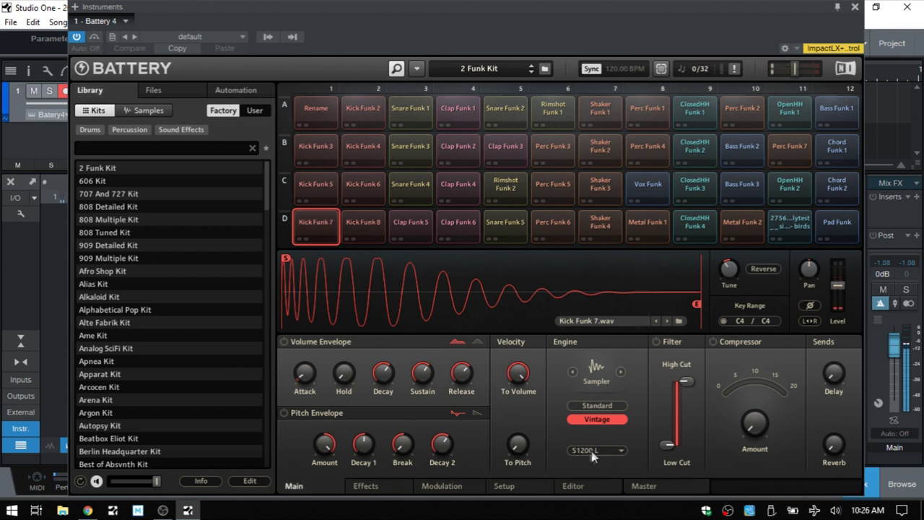
- Try the MP-60 vintage model on Kick Funk 7 by playing the cell repeatedly, and return the engine to Standard mode
{"action": "left_click", "coordinate": [591, 452]}
{"action": "left_click", "coordinate": [604, 435]}
{"action": "left_click", "coordinate": [317, 222]}
{"action": "left_click", "coordinate": [316, 223]}
{"action": "left_click", "coordinate": [317, 221]}
{"action": "left_click", "coordinate": [316, 221]}
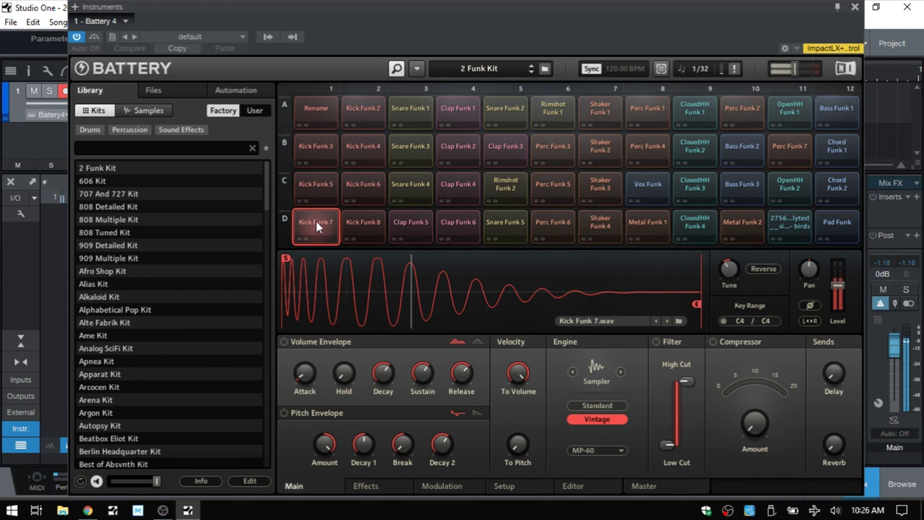
{"action": "left_click", "coordinate": [616, 449]}
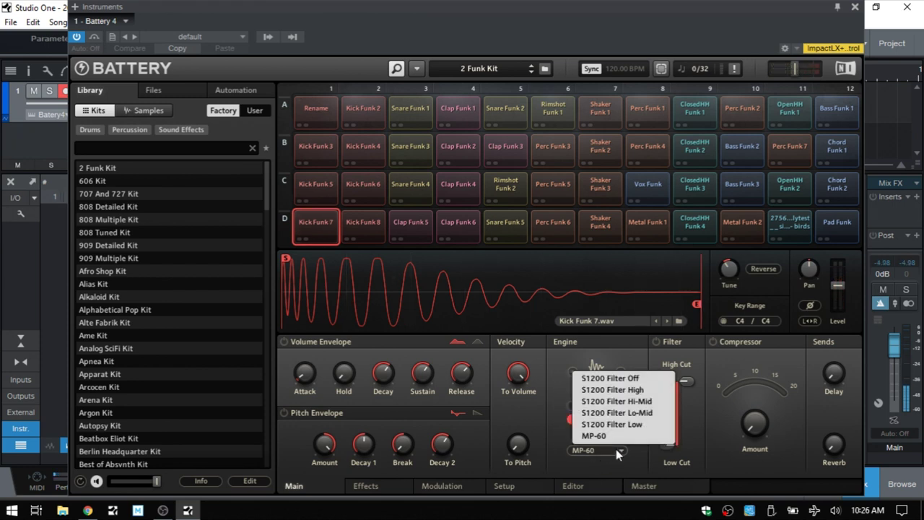
{"action": "left_click", "coordinate": [557, 438]}
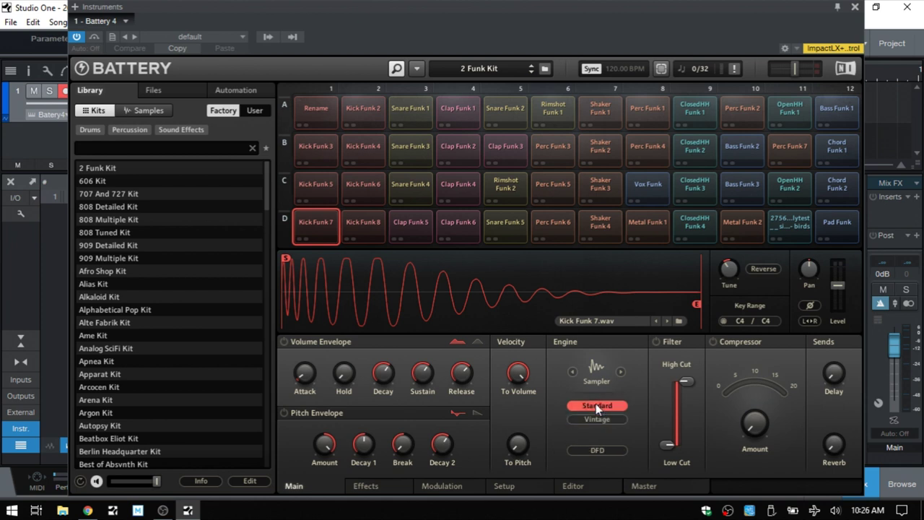
- Compare the Stretch and Sampler engines' controls for Kick Funk 7, return to Sampler, play the cell, and check its tuning
{"action": "left_click", "coordinate": [622, 371]}
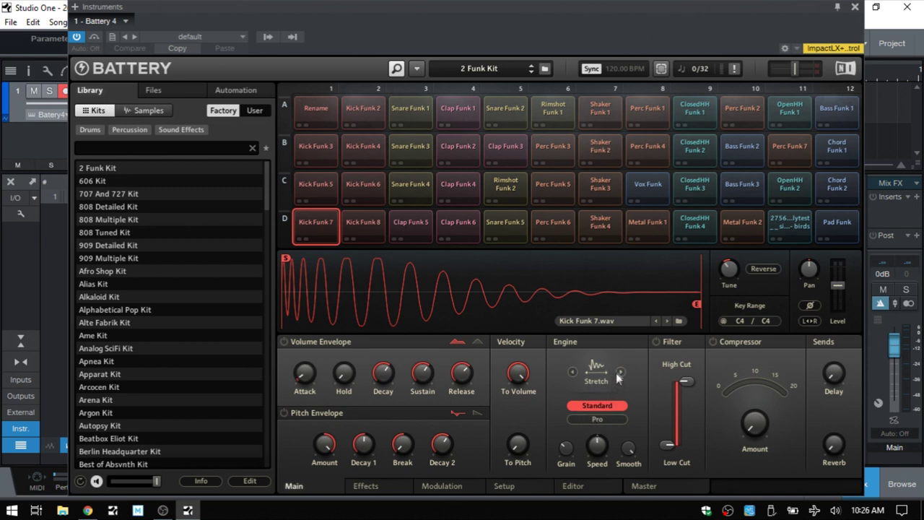
{"action": "left_click", "coordinate": [619, 372]}
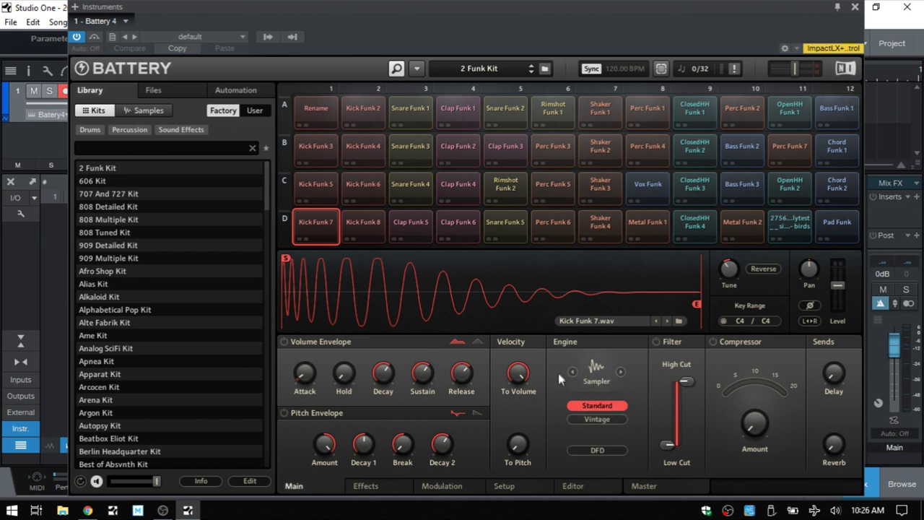
{"action": "left_click", "coordinate": [621, 372]}
{"action": "left_click", "coordinate": [622, 372]}
{"action": "left_click", "coordinate": [312, 227]}
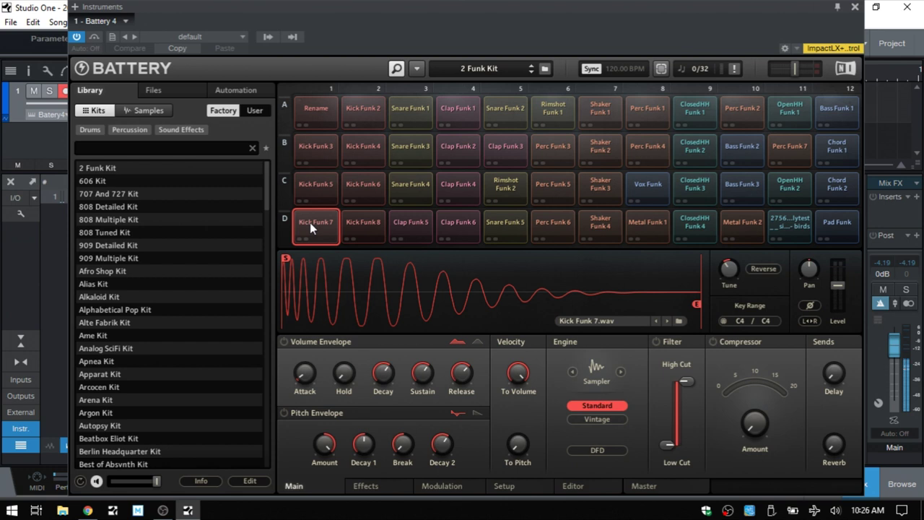
{"action": "mouse_move", "coordinate": [732, 271]}
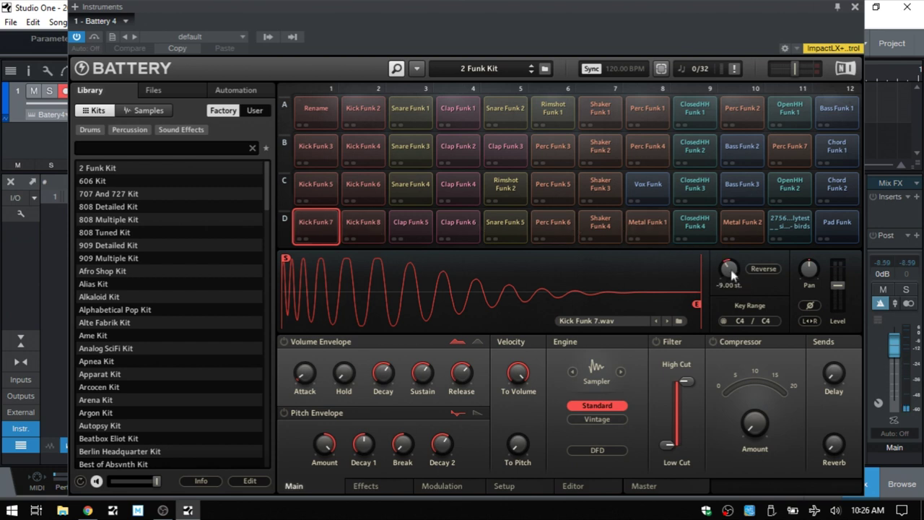
- Play ClosedHH Funk 4 and Metal Funk 1, reversing the Metal Funk 1 sample to hear it backwards
{"action": "left_click", "coordinate": [698, 229]}
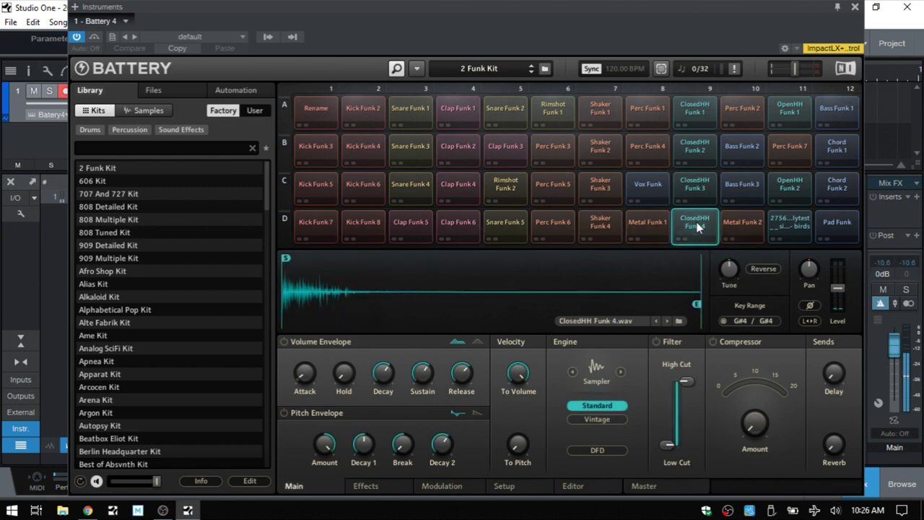
{"action": "left_click", "coordinate": [702, 226]}
{"action": "left_click", "coordinate": [646, 219]}
{"action": "left_click", "coordinate": [646, 223]}
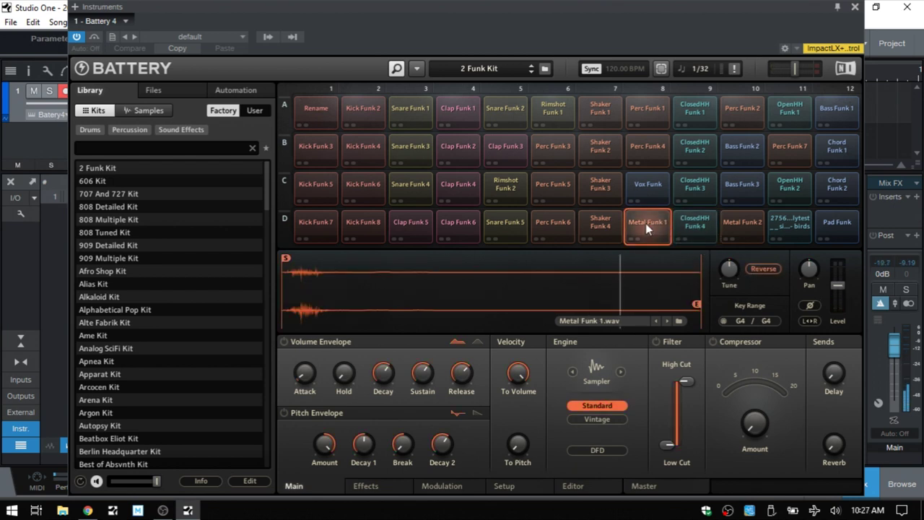
- Turn off reverse and learn C1 as the key range for Metal Funk 1, and lower the cell's level while playing it
{"action": "left_click", "coordinate": [723, 321]}
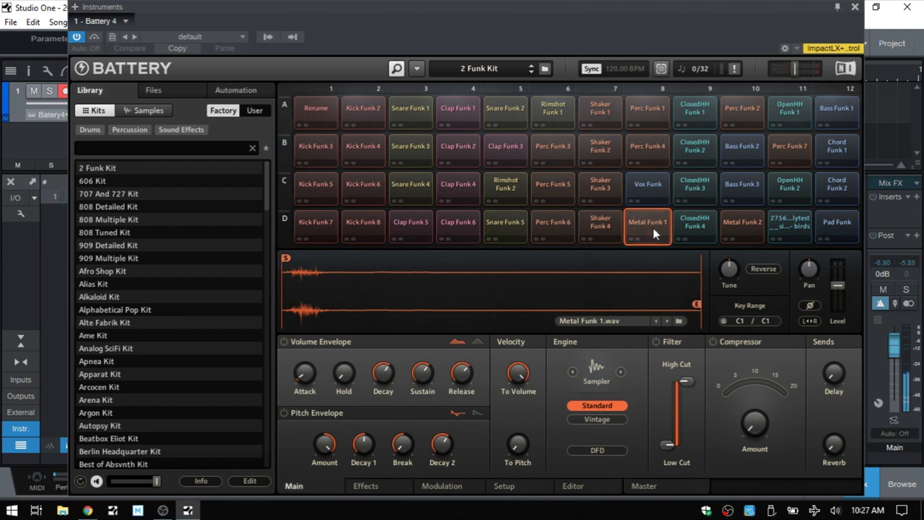
{"action": "mouse_move", "coordinate": [808, 269]}
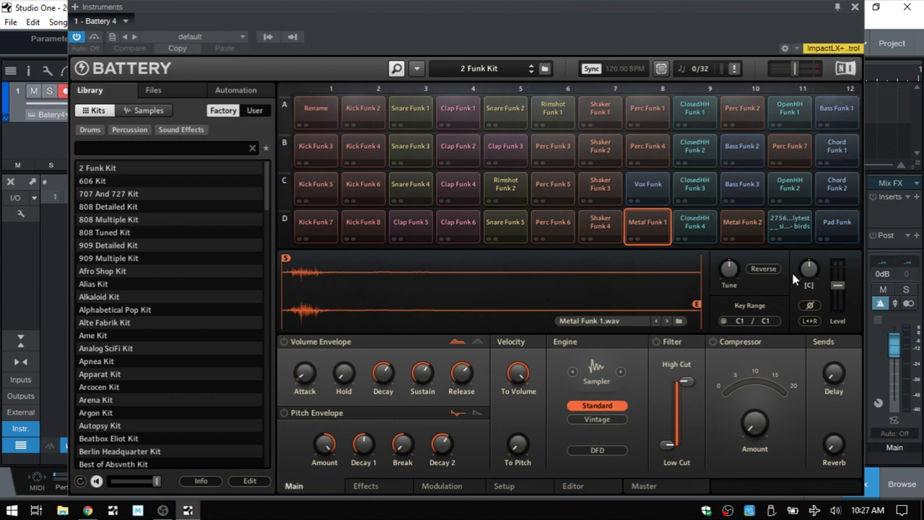
{"action": "left_click", "coordinate": [646, 223]}
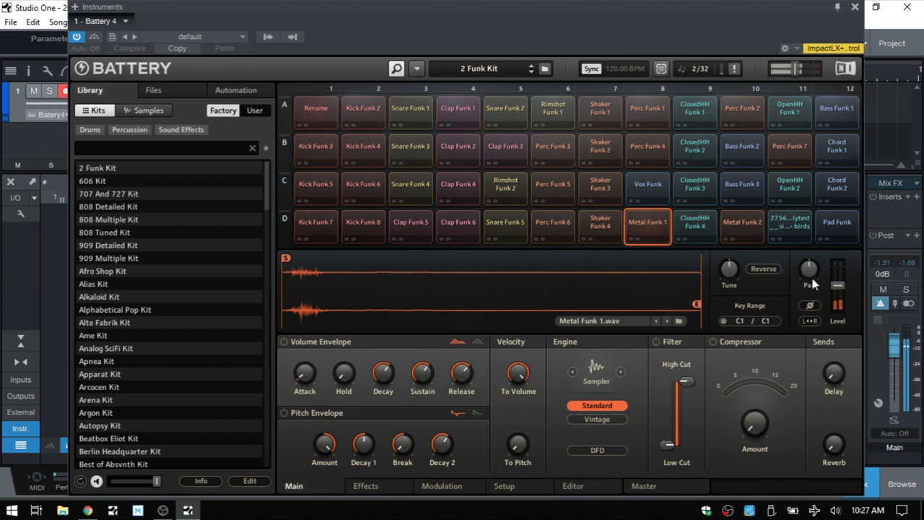
{"action": "left_click", "coordinate": [666, 237]}
{"action": "mouse_move", "coordinate": [838, 303]}
{"action": "left_mouse_down"}
{"action": "mouse_move", "coordinate": [841, 291]}
{"action": "mouse_move", "coordinate": [841, 302]}
{"action": "left_mouse_up"}
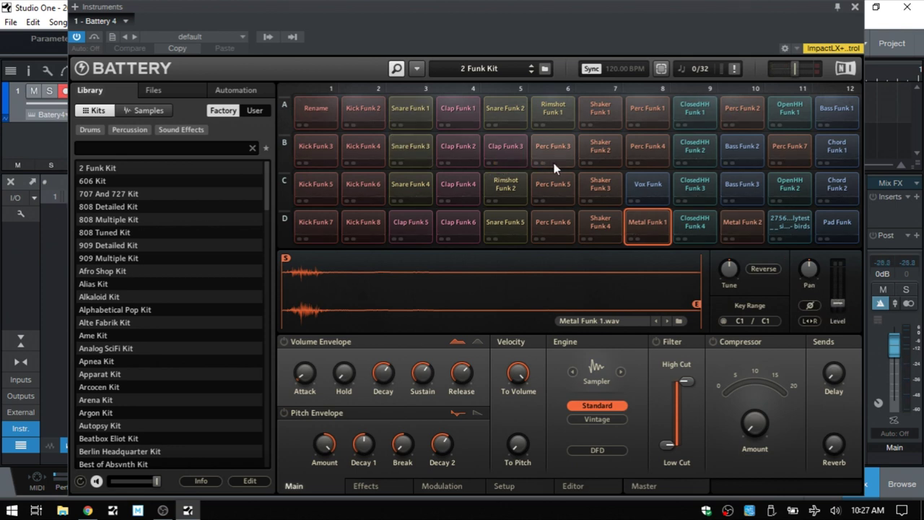
- Raise Metal Funk 1's level, and select all cells in row D to adjust their levels together
{"action": "mouse_move", "coordinate": [838, 302]}
{"action": "left_mouse_down"}
{"action": "mouse_move", "coordinate": [838, 282]}
{"action": "mouse_move", "coordinate": [838, 301]}
{"action": "mouse_move", "coordinate": [838, 291]}
{"action": "left_mouse_up"}
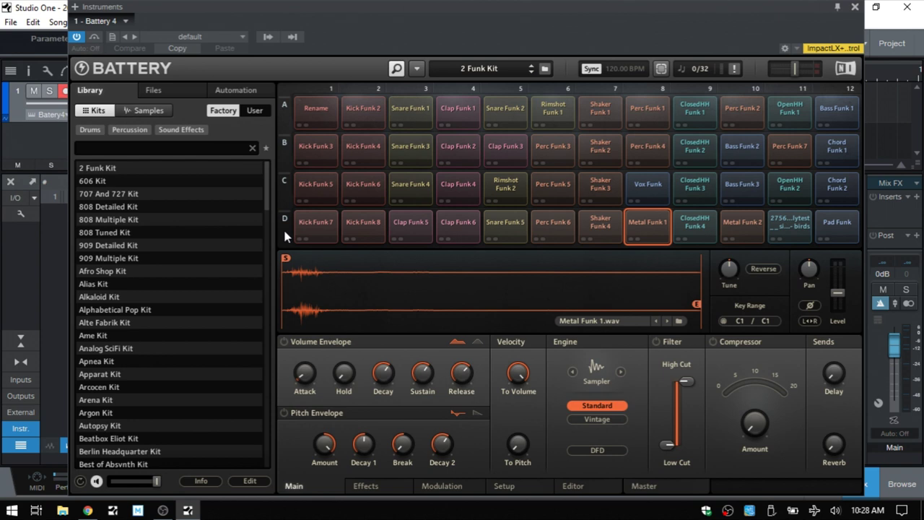
{"action": "left_click", "coordinate": [285, 232]}
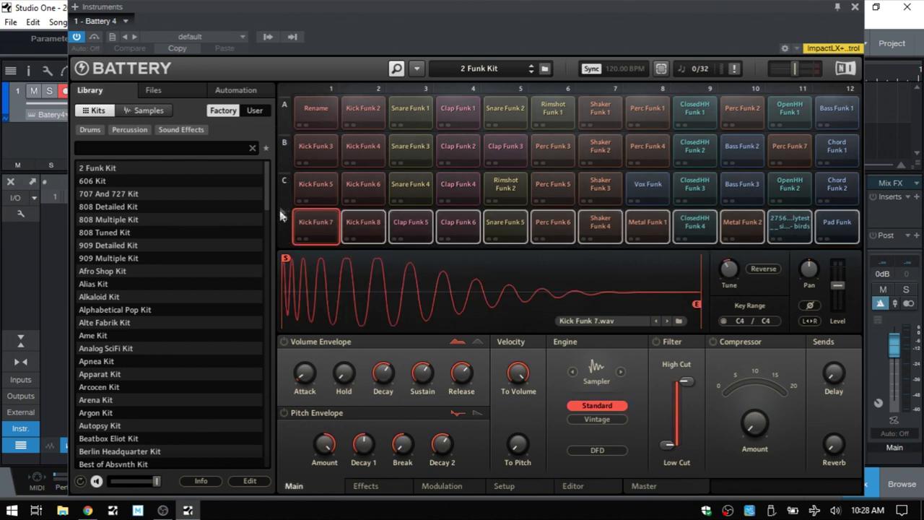
{"action": "mouse_move", "coordinate": [840, 303]}
{"action": "mouse_move", "coordinate": [838, 287]}
{"action": "left_mouse_down"}
{"action": "mouse_move", "coordinate": [838, 307]}
{"action": "mouse_move", "coordinate": [838, 273]}
{"action": "mouse_move", "coordinate": [839, 290]}
{"action": "left_mouse_up"}
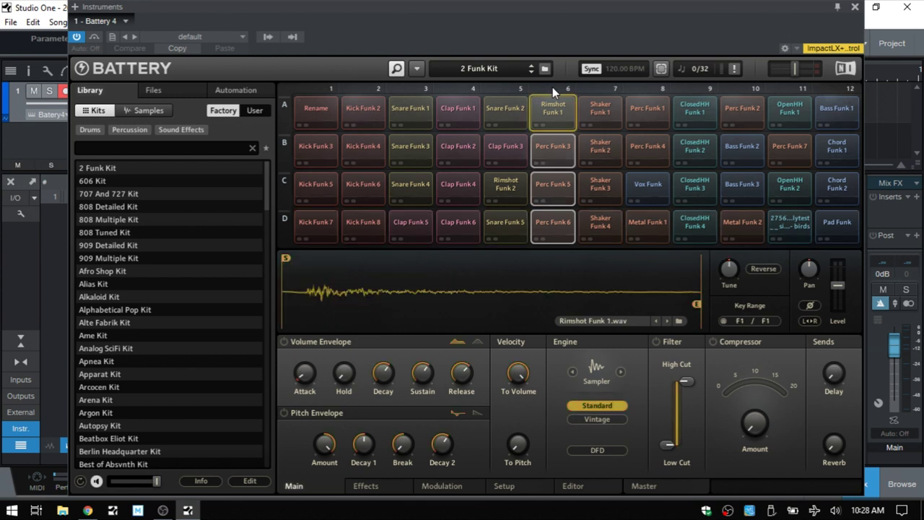
- Select all cells in column 4 and adjust their levels together
{"action": "left_click", "coordinate": [455, 88]}
{"action": "left_click", "coordinate": [838, 294]}
{"action": "mouse_move", "coordinate": [838, 289]}
{"action": "left_mouse_down"}
{"action": "mouse_move", "coordinate": [838, 306]}
{"action": "mouse_move", "coordinate": [837, 287]}
{"action": "left_mouse_up"}
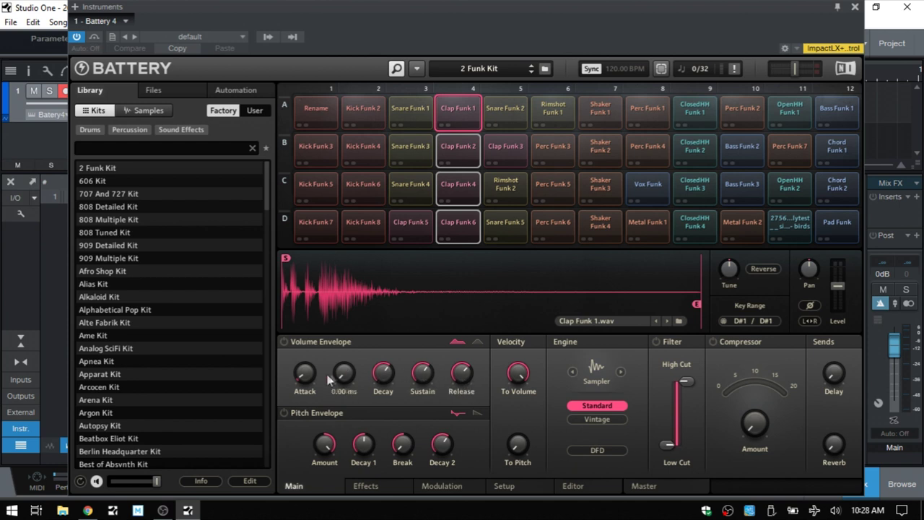
- Switch the volume envelope of the column 4 cells to the attack-hold-decay type and try its decay
{"action": "left_click", "coordinate": [477, 342]}
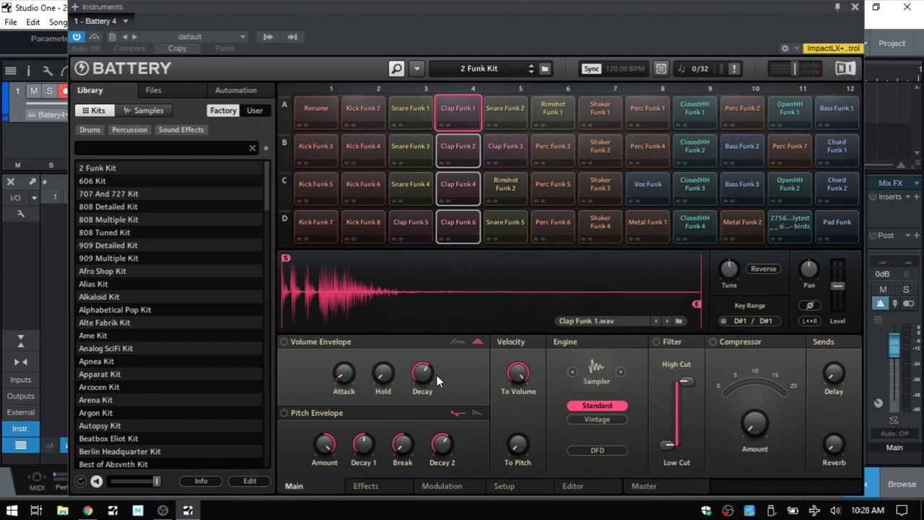
{"action": "left_click_drag", "start_coordinate": [423, 373], "coordinate": [423, 371]}
{"action": "mouse_move", "coordinate": [327, 442]}
- Play Metal Funk 2, the birds cell, Pad Funk and Chord Funk 2, and examine Chord Funk 2's volume envelope
{"action": "left_click", "coordinate": [739, 223]}
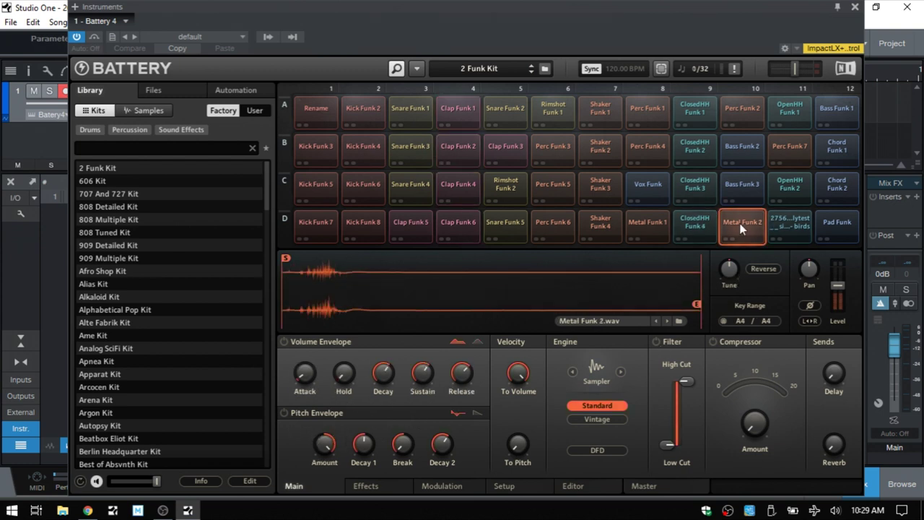
{"action": "left_click", "coordinate": [795, 224]}
{"action": "left_click", "coordinate": [836, 225]}
{"action": "left_click", "coordinate": [841, 189]}
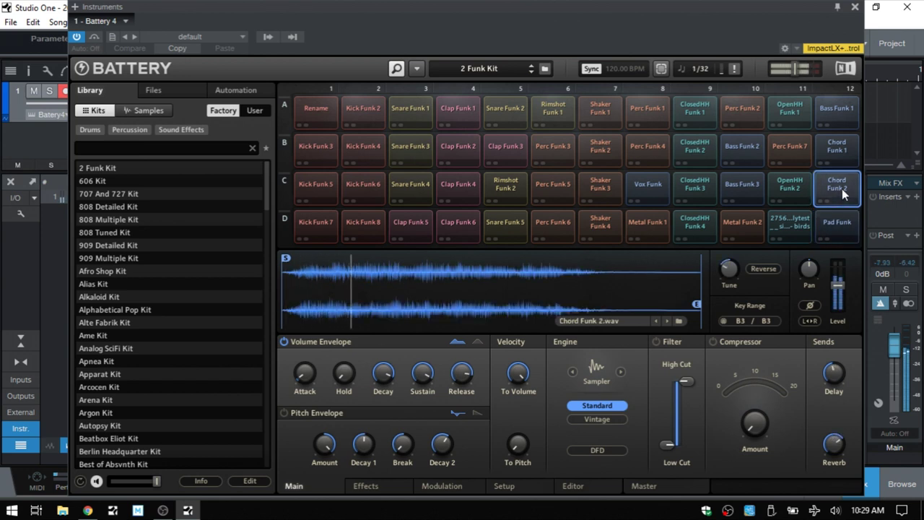
{"action": "mouse_move", "coordinate": [460, 377]}
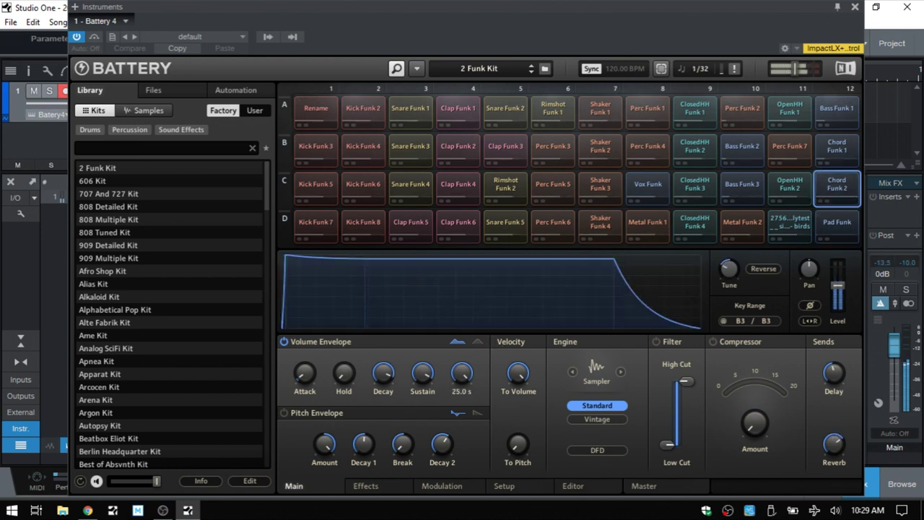
{"action": "left_click", "coordinate": [829, 184]}
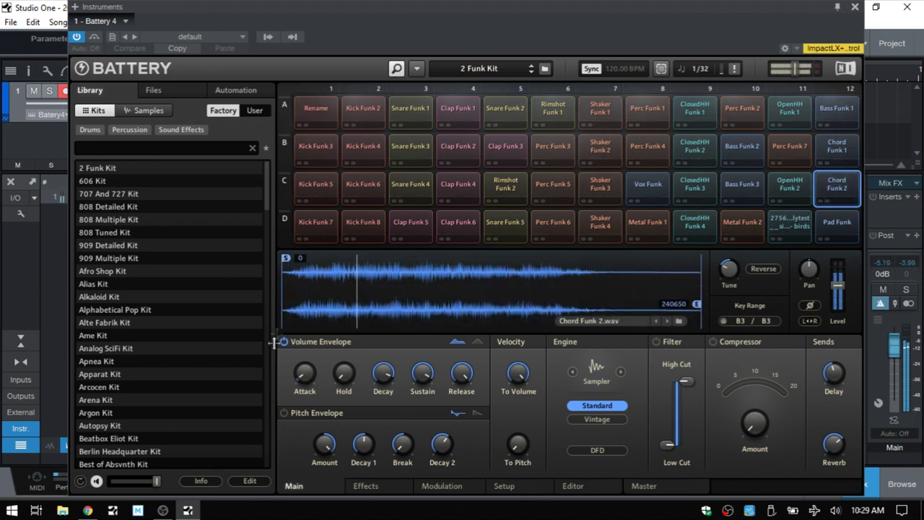
- Activate Chord Funk 2's pitch envelope, adjust its amount, lengthen Decay 1, set Decay 2 to 2.8 s, and play the cell
{"action": "left_click", "coordinate": [324, 445]}
{"action": "left_click_drag", "start_coordinate": [324, 444], "coordinate": [325, 455]}
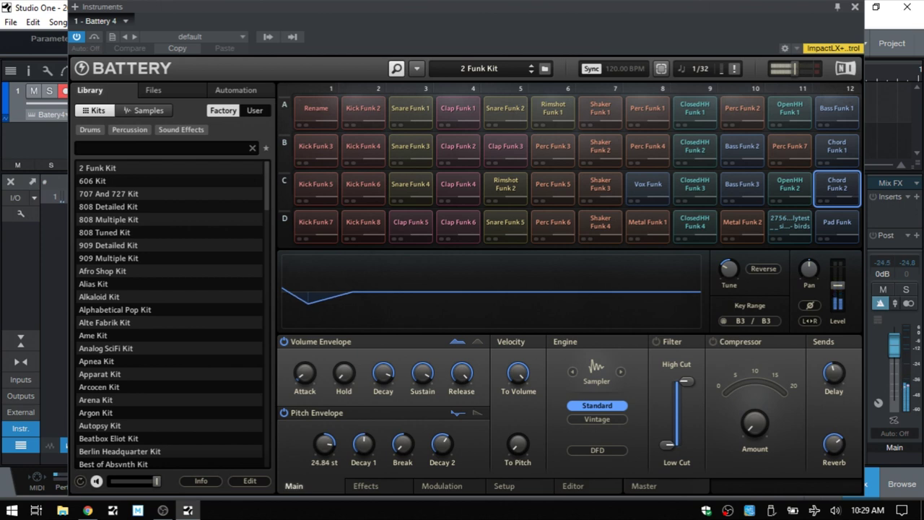
{"action": "left_click_drag", "start_coordinate": [324, 455], "coordinate": [364, 419]}
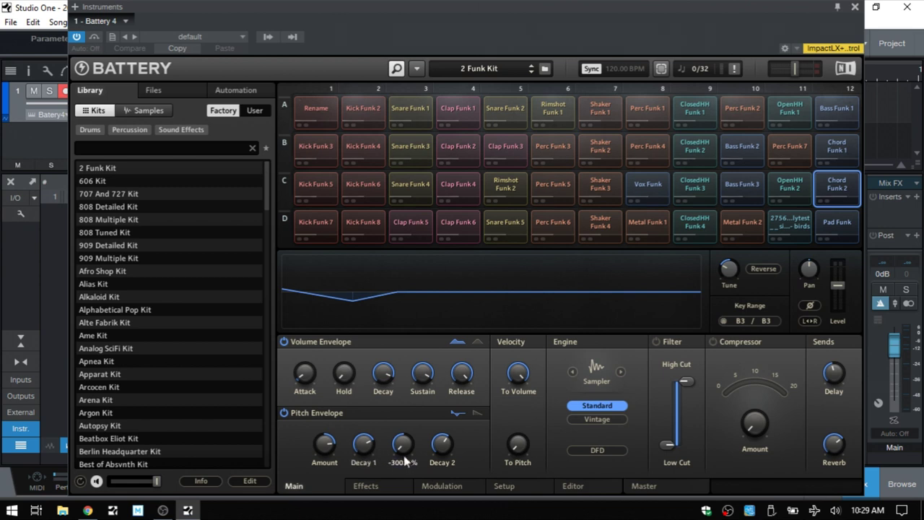
{"action": "mouse_move", "coordinate": [448, 448]}
{"action": "mouse_move", "coordinate": [447, 448]}
{"action": "left_mouse_down"}
{"action": "mouse_move", "coordinate": [448, 460]}
{"action": "mouse_move", "coordinate": [446, 442]}
{"action": "left_mouse_up"}
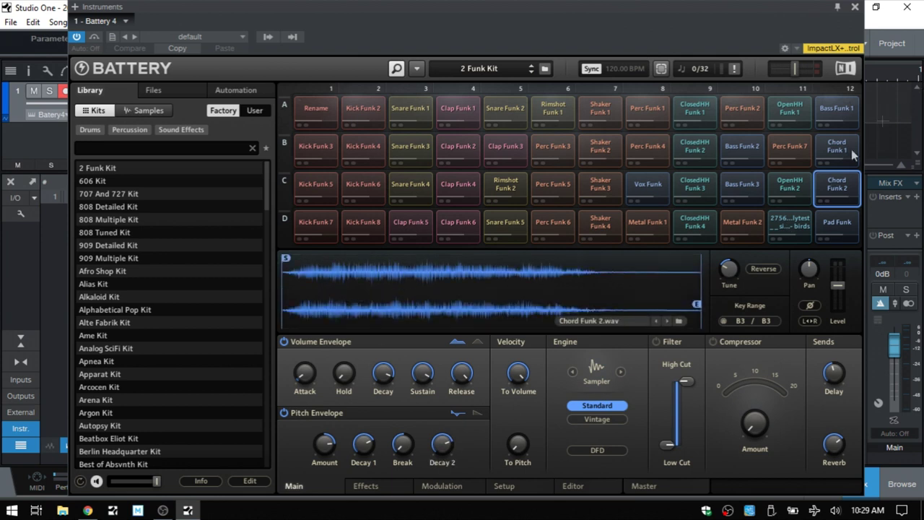
{"action": "left_click", "coordinate": [833, 183]}
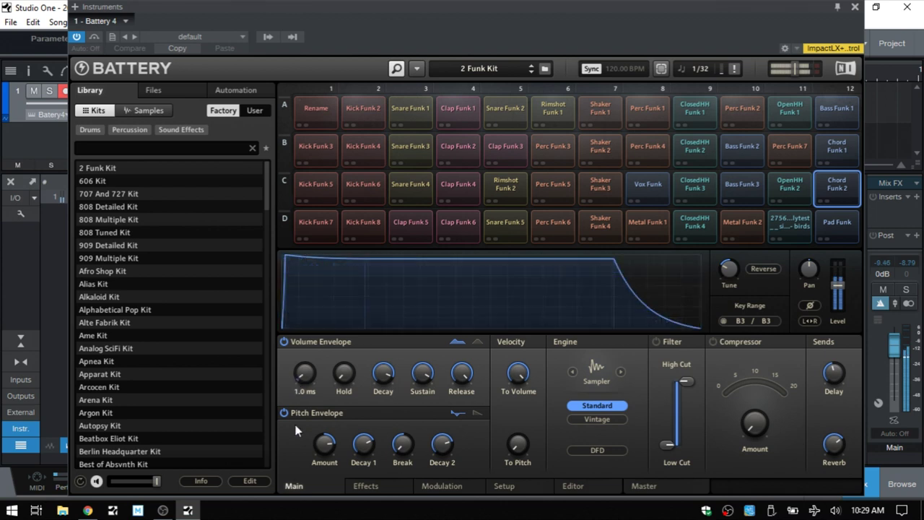
{"action": "mouse_move", "coordinate": [427, 455]}
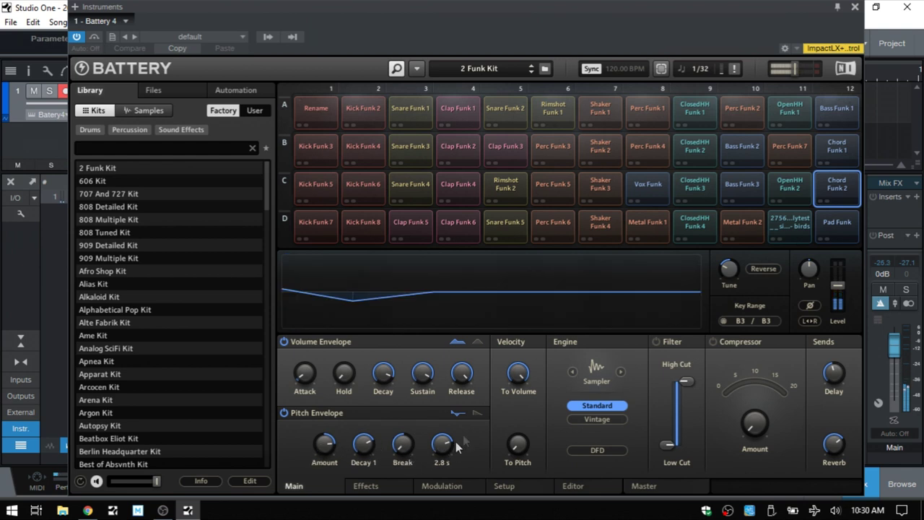
- Switch Chord Funk 2's pitch envelope to the type with only amount and decay, and deactivate the envelope
{"action": "left_click", "coordinate": [478, 413]}
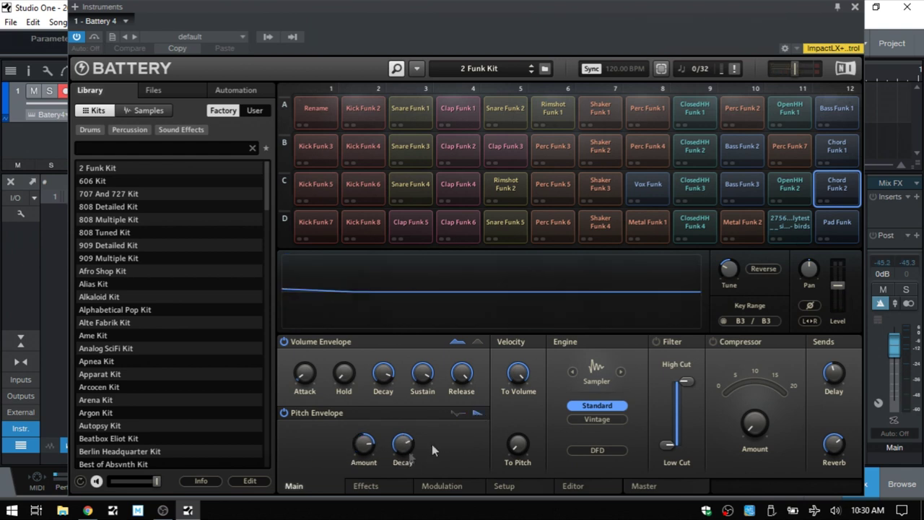
{"action": "mouse_move", "coordinate": [370, 455]}
{"action": "left_click", "coordinate": [284, 413]}
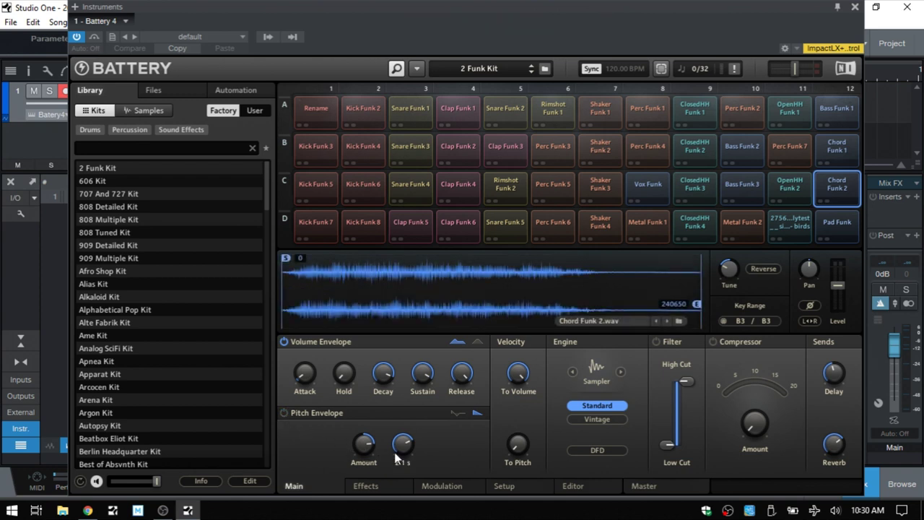
- Select the kick cell A1, set its velocity-to-pitch amount to 12.0 st, and play it at different velocities
{"action": "mouse_move", "coordinate": [517, 368]}
{"action": "left_click_drag", "start_coordinate": [518, 377], "coordinate": [518, 433]}
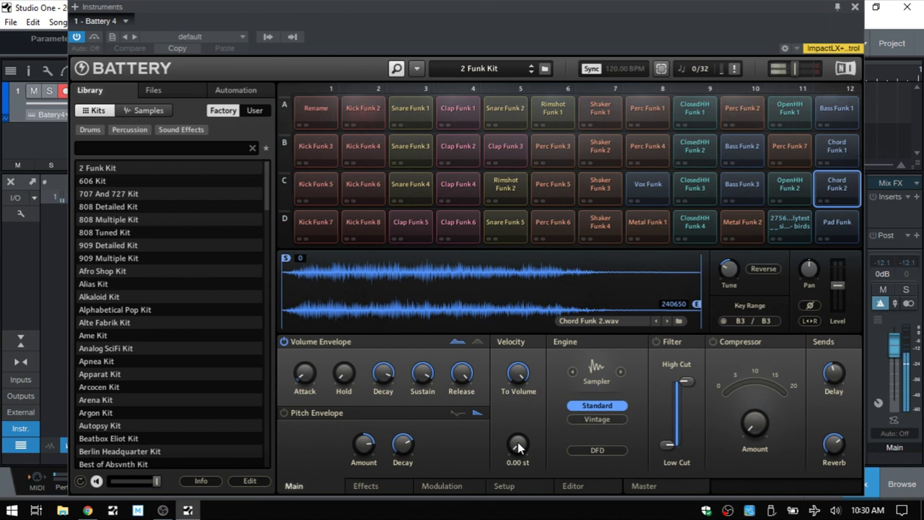
{"action": "left_click", "coordinate": [318, 112]}
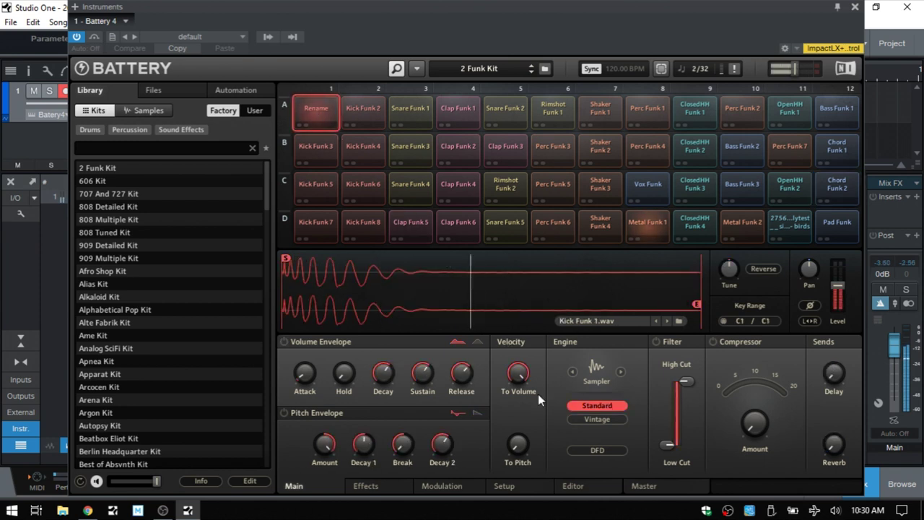
{"action": "mouse_move", "coordinate": [521, 454]}
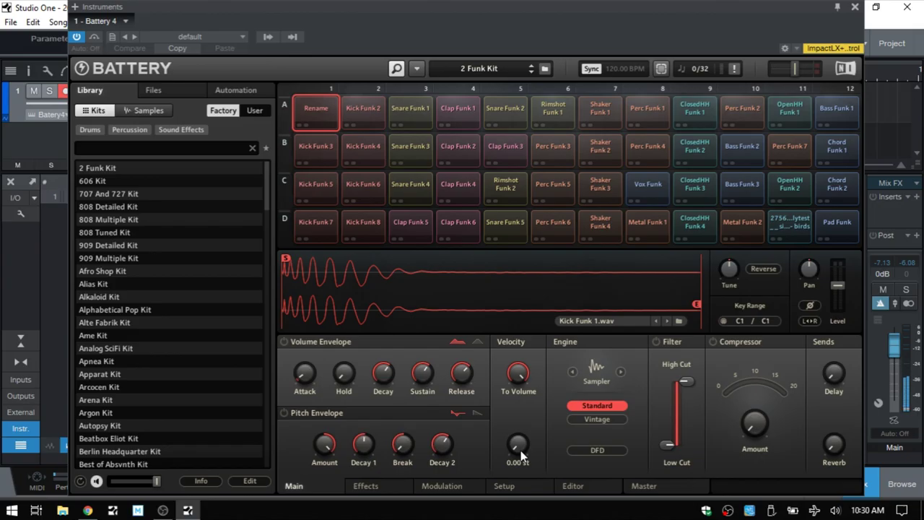
{"action": "left_click_drag", "start_coordinate": [520, 446], "coordinate": [520, 434]}
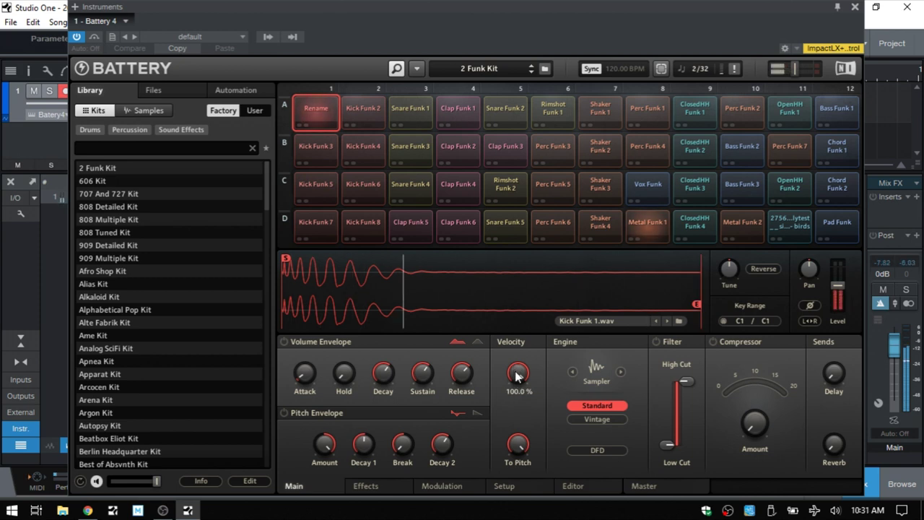
{"action": "mouse_move", "coordinate": [525, 449]}
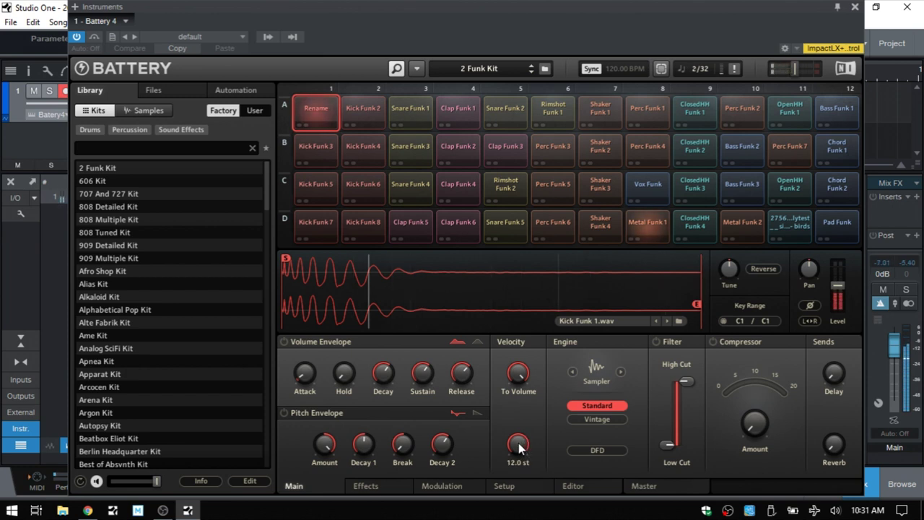
- Try cell A1's pitch envelope with different velocity-to-pitch amounts, return the amount to maximum, and deactivate the envelope
{"action": "left_click", "coordinate": [288, 411]}
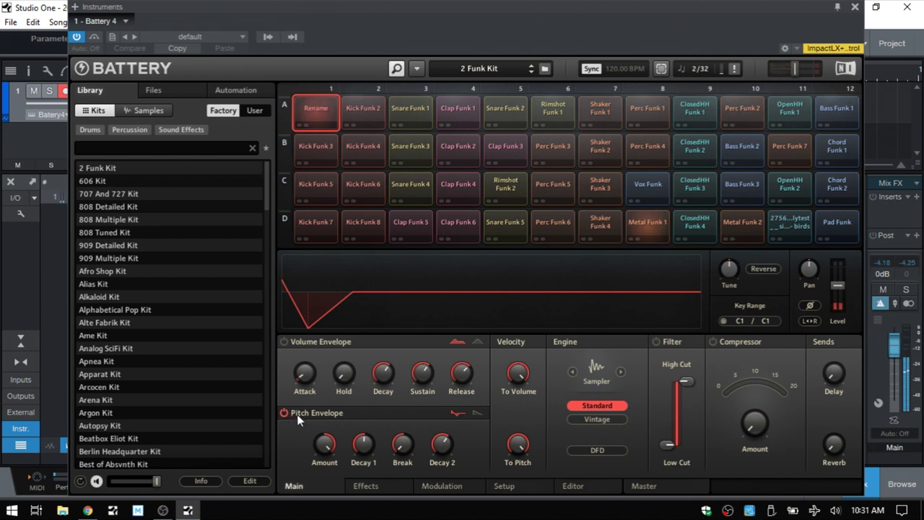
{"action": "mouse_move", "coordinate": [521, 445]}
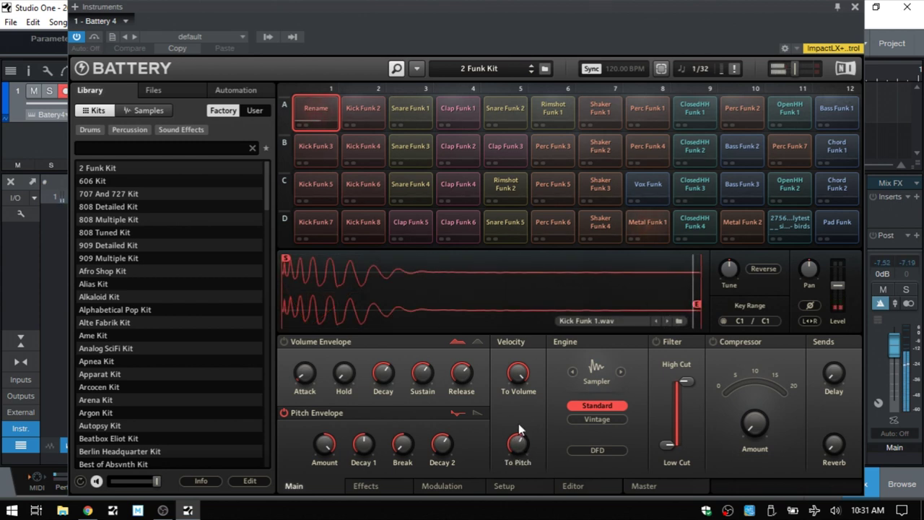
{"action": "left_click_drag", "start_coordinate": [517, 443], "coordinate": [517, 451]}
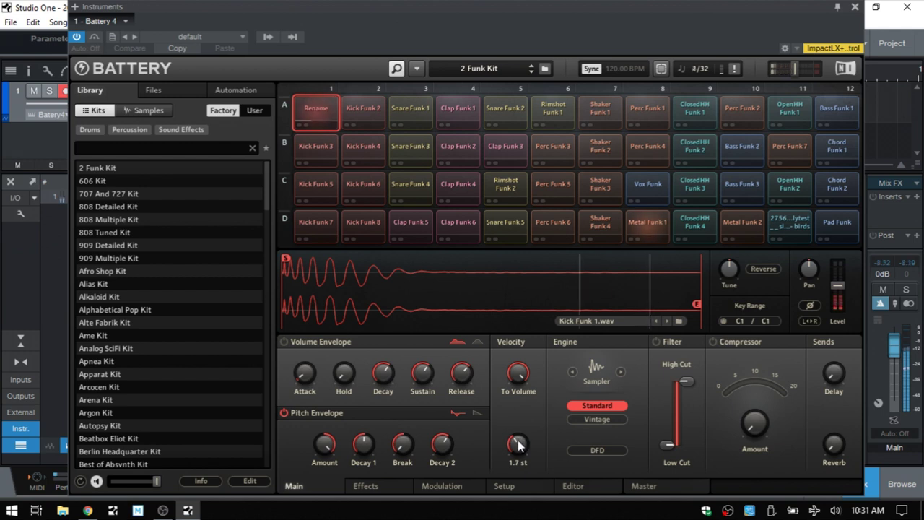
{"action": "left_click_drag", "start_coordinate": [516, 442], "coordinate": [516, 419]}
{"action": "mouse_move", "coordinate": [339, 445]}
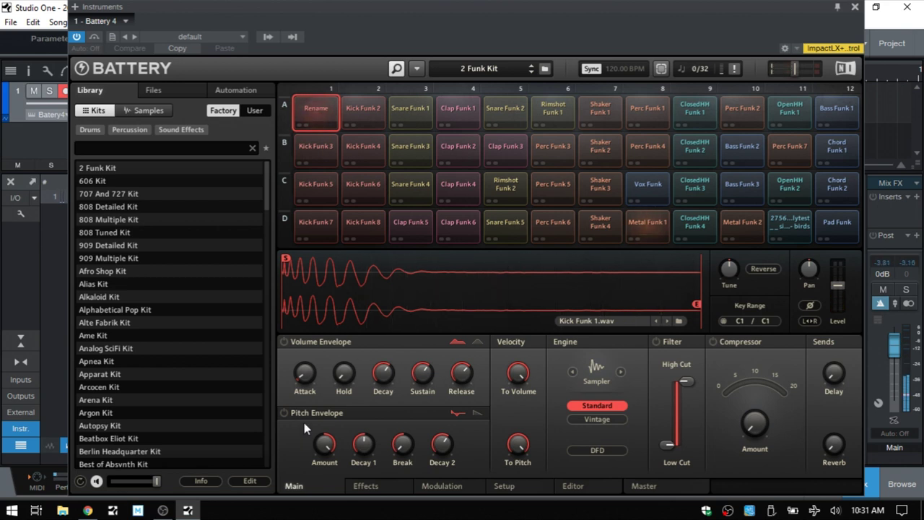
- Lower cell A1's velocity-to-volume amount to minimum, play the cell, and bring velocity-to-pitch down to minimum
{"action": "mouse_move", "coordinate": [509, 378]}
{"action": "left_click_drag", "start_coordinate": [518, 373], "coordinate": [518, 377]}
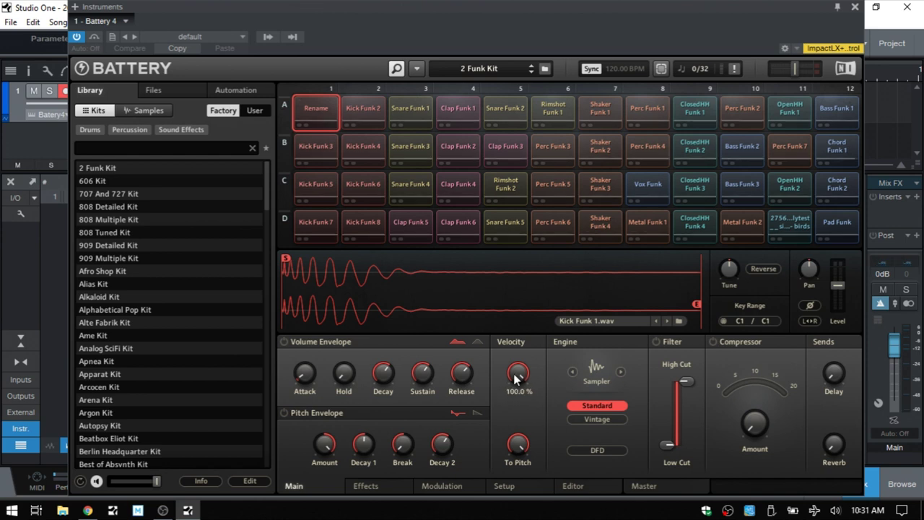
{"action": "key", "text": "space"}
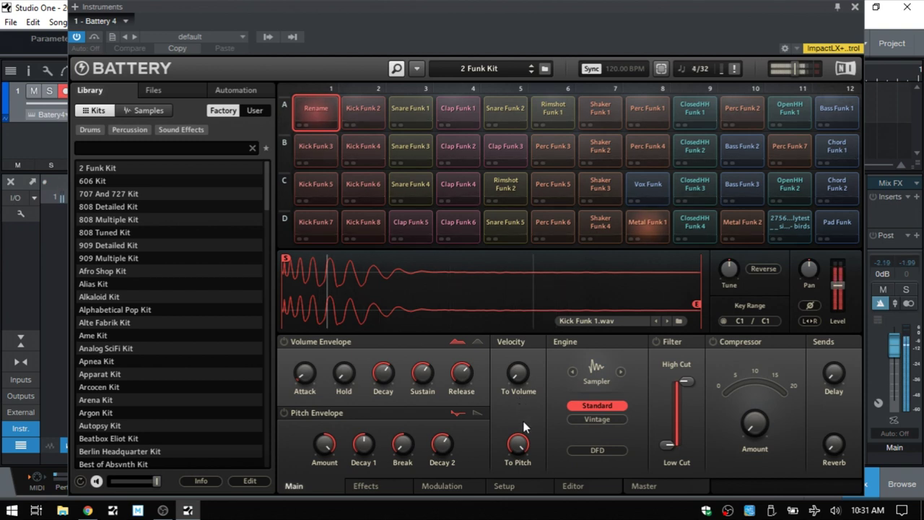
{"action": "mouse_move", "coordinate": [518, 372]}
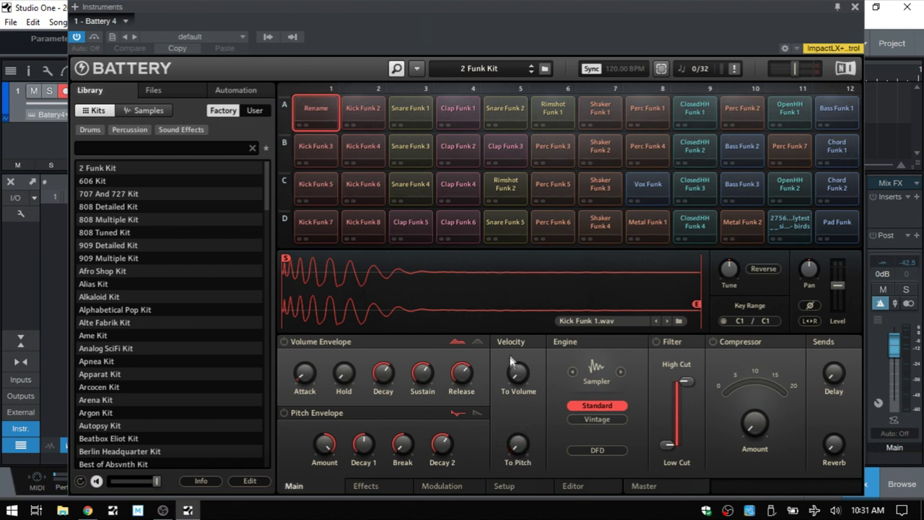
- Try the filter's high cut and low cut, activating the filter on Snare Funk 1 and leaving both cuts fully open
{"action": "mouse_move", "coordinate": [682, 385]}
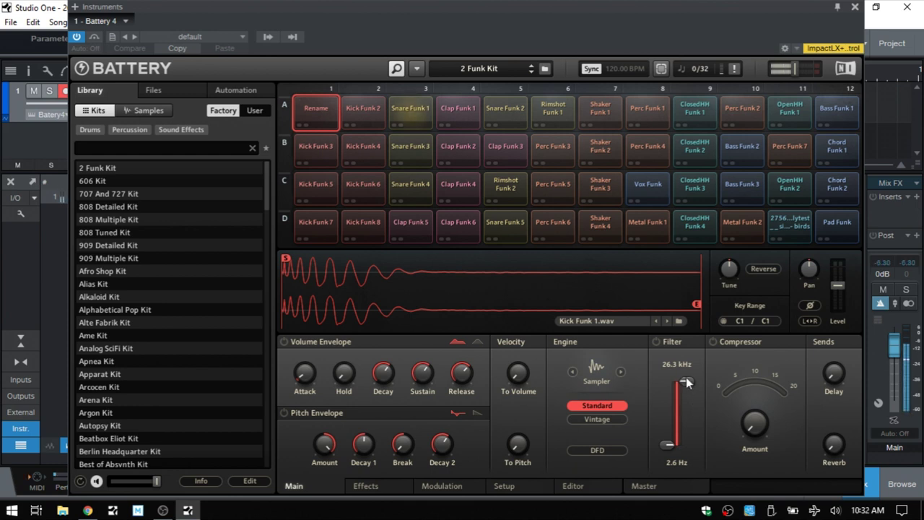
{"action": "left_click_drag", "start_coordinate": [683, 382], "coordinate": [683, 436]}
{"action": "left_click", "coordinate": [410, 105]}
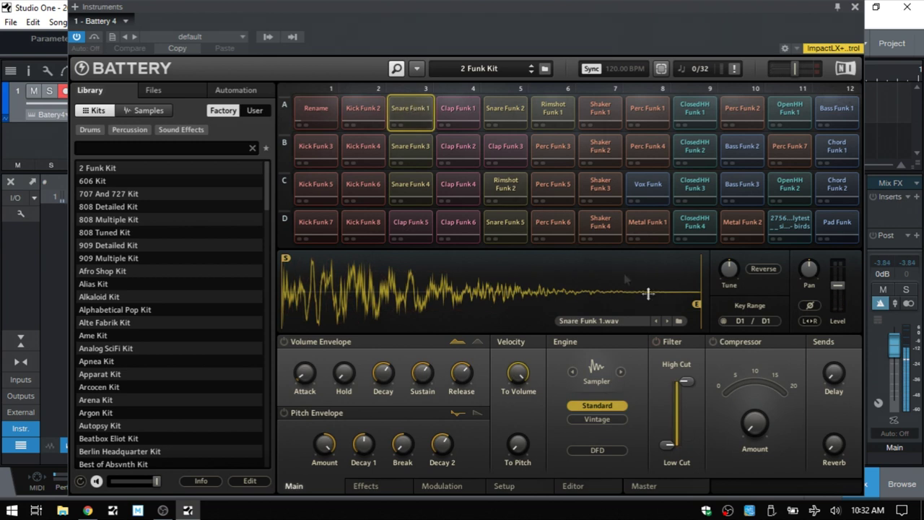
{"action": "mouse_move", "coordinate": [686, 381]}
{"action": "left_mouse_down"}
{"action": "mouse_move", "coordinate": [686, 417]}
{"action": "mouse_move", "coordinate": [686, 381]}
{"action": "left_mouse_up"}
{"action": "mouse_move", "coordinate": [669, 447]}
{"action": "left_mouse_down"}
{"action": "mouse_move", "coordinate": [670, 387]}
{"action": "mouse_move", "coordinate": [669, 445]}
{"action": "left_mouse_up"}
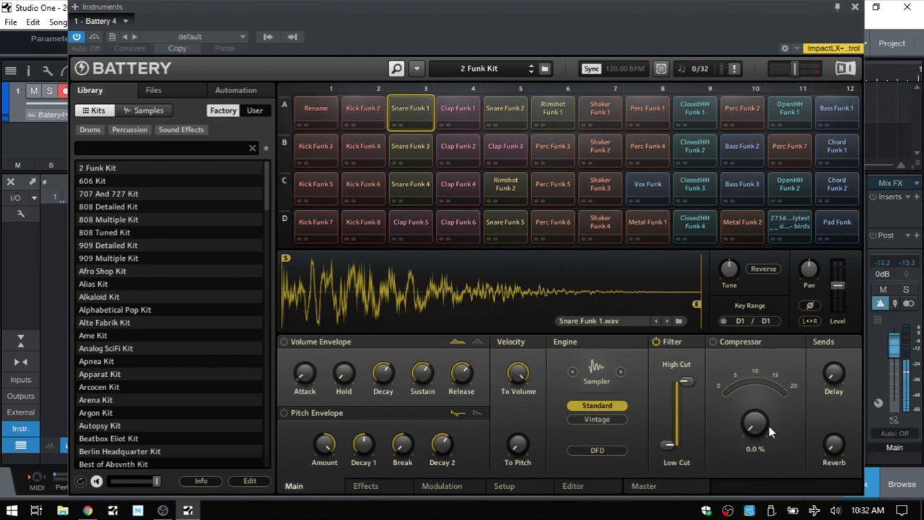
- Try the compressor on Snare Funk 1 and deactivate it, and raise the cell's delay send
{"action": "left_click_drag", "start_coordinate": [755, 426], "coordinate": [757, 462]}
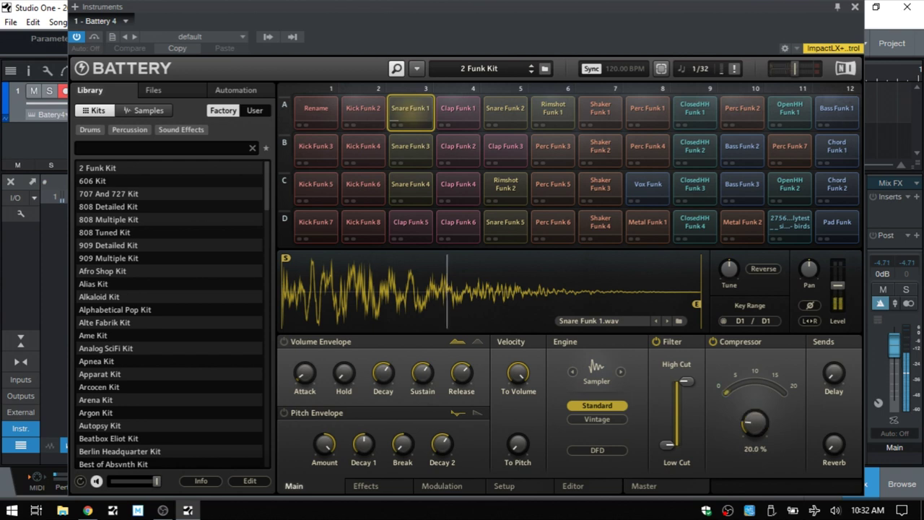
{"action": "left_click", "coordinate": [713, 342]}
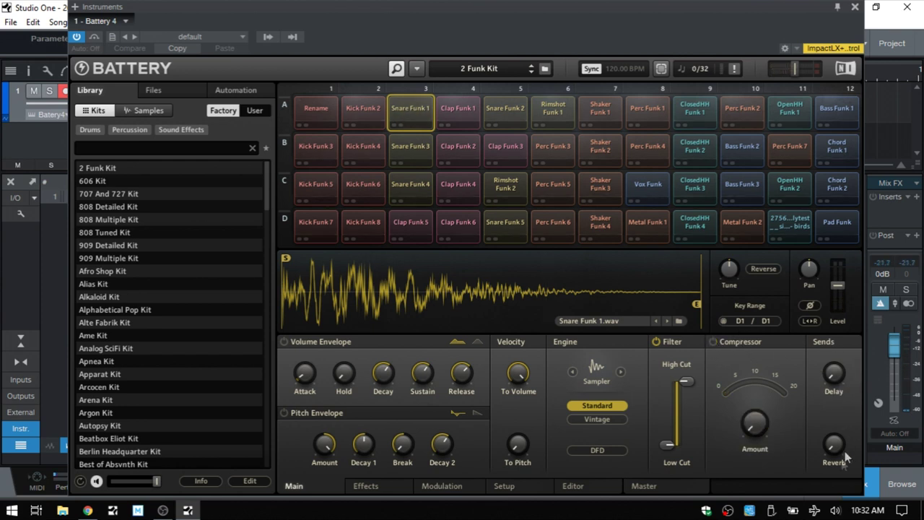
{"action": "mouse_move", "coordinate": [839, 374]}
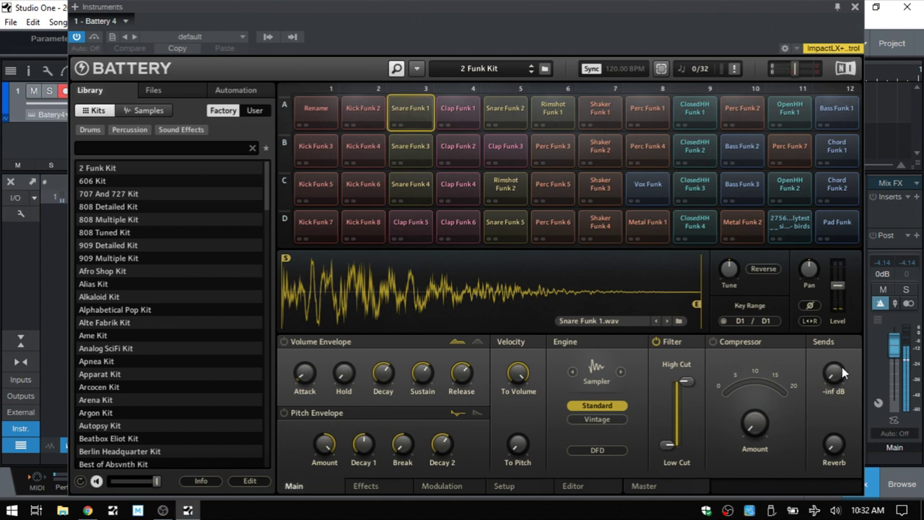
{"action": "left_click_drag", "start_coordinate": [836, 369], "coordinate": [836, 348]}
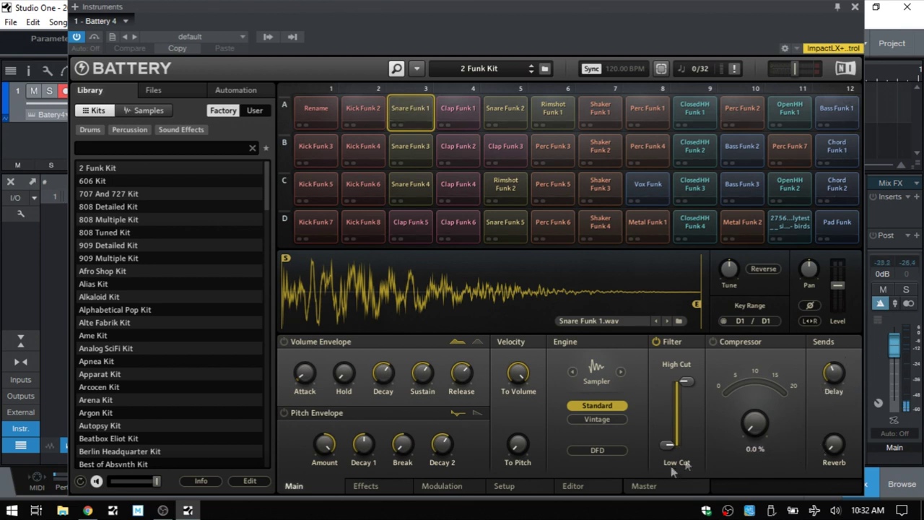
- Look over the master reverb and delay settings, and raise Snare Funk 1's reverb send
{"action": "left_click", "coordinate": [645, 488]}
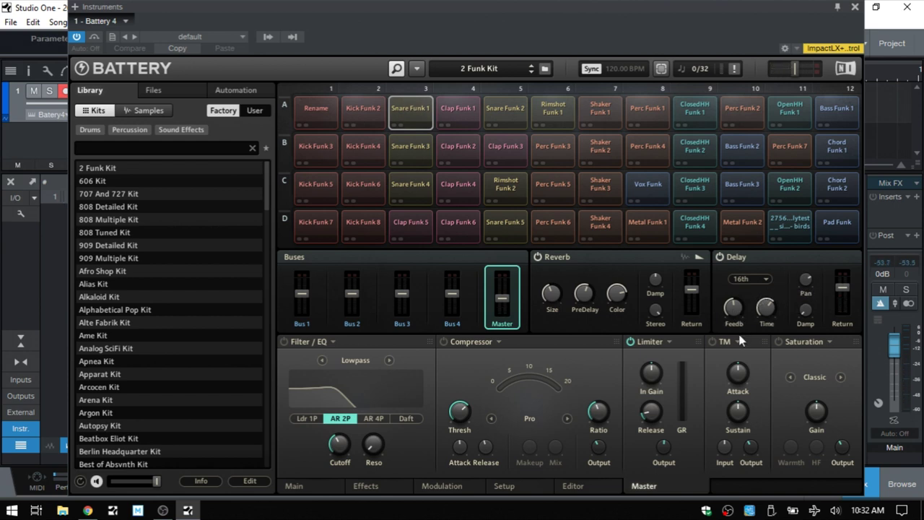
{"action": "mouse_move", "coordinate": [805, 287]}
{"action": "left_click", "coordinate": [297, 487]}
{"action": "left_click_drag", "start_coordinate": [833, 443], "coordinate": [834, 430]}
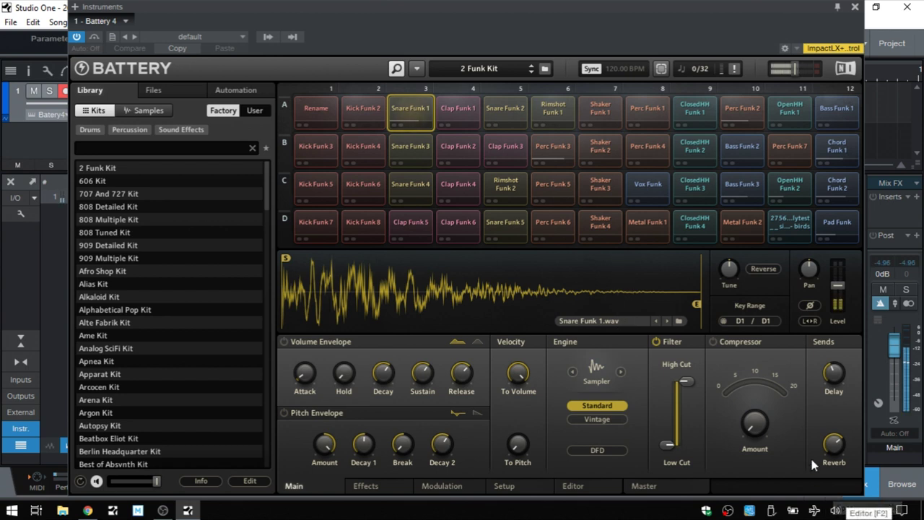
- Try the master reverb's convolution type, return to the algorithmic type, and lower Snare Funk 1's reverb send to minimum
{"action": "left_click", "coordinate": [645, 487]}
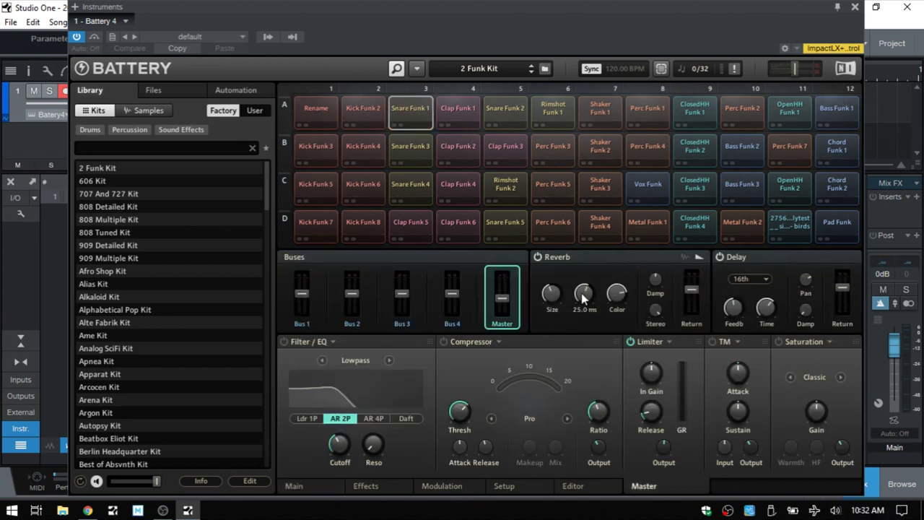
{"action": "left_click", "coordinate": [686, 259]}
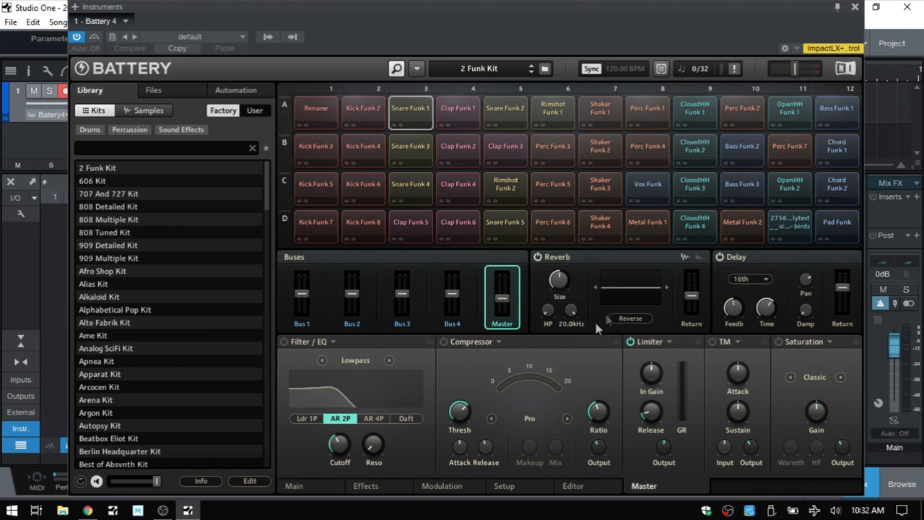
{"action": "left_click", "coordinate": [698, 259]}
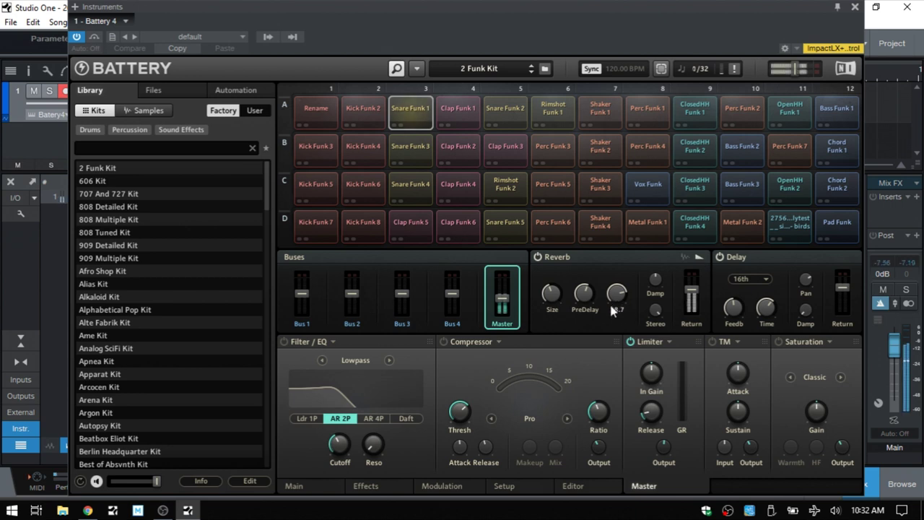
{"action": "left_click", "coordinate": [309, 489]}
{"action": "left_click_drag", "start_coordinate": [834, 442], "coordinate": [834, 498]}
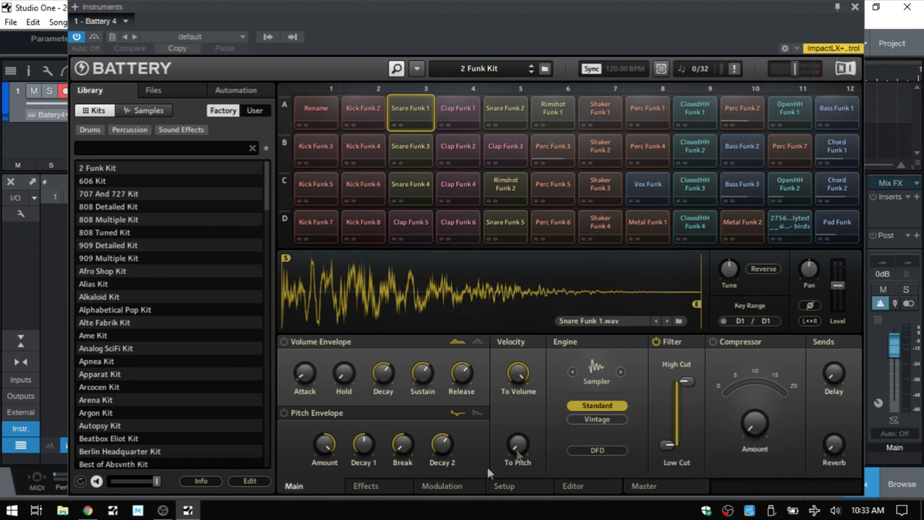
- Activate the compressor in Snare Funk 1's effects and switch its mode through Solid Bus Comp to Classic
{"action": "left_click", "coordinate": [369, 488]}
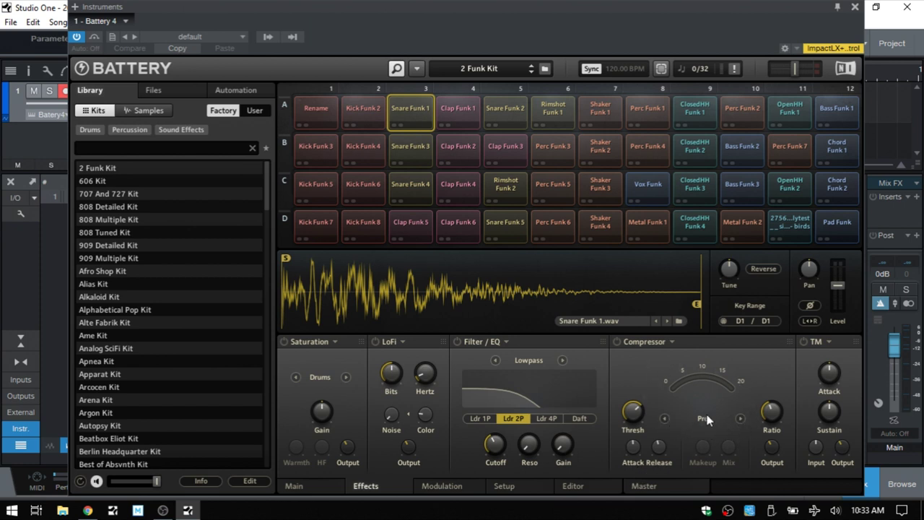
{"action": "left_click", "coordinate": [741, 418]}
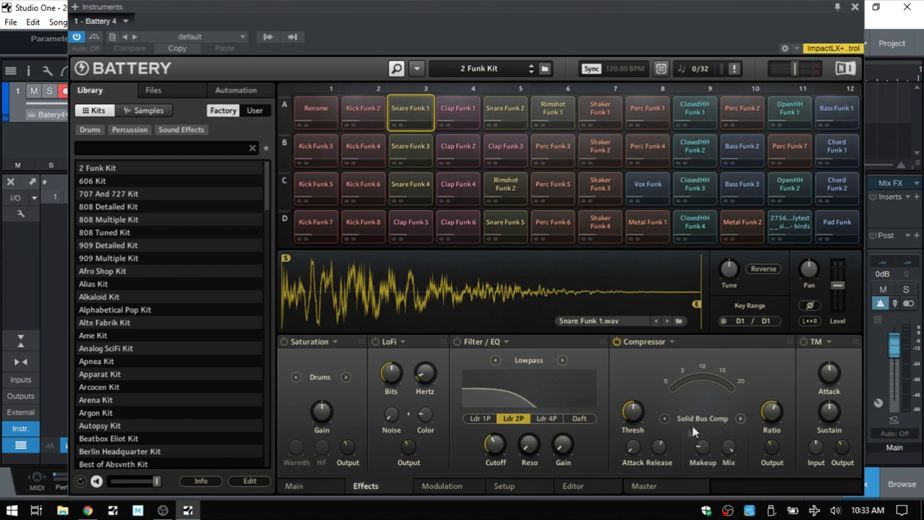
{"action": "left_click", "coordinate": [741, 419]}
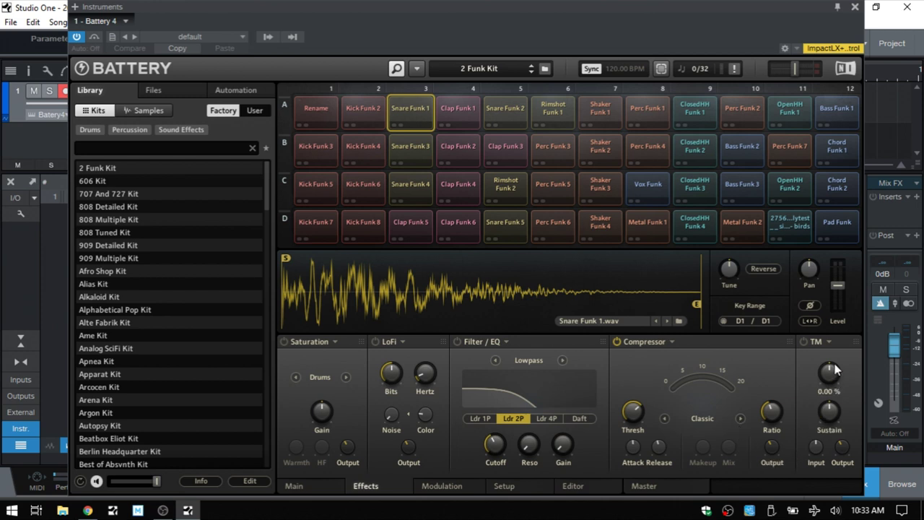
- Activate and try Snare Funk 1's TM transient effect, and move LoFi ahead of Saturation in the effects chain
{"action": "mouse_move", "coordinate": [832, 385]}
{"action": "left_click_drag", "start_coordinate": [823, 381], "coordinate": [823, 448]}
{"action": "left_click_drag", "start_coordinate": [443, 343], "coordinate": [289, 372]}
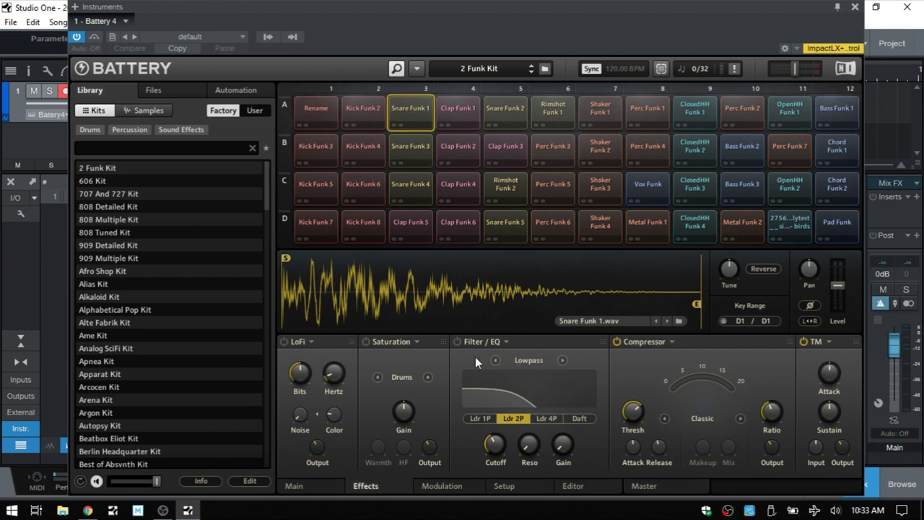
- Look over the modulation LFOs, envelope and slots, and open the setup options for Snare Funk 1
{"action": "left_click", "coordinate": [437, 487]}
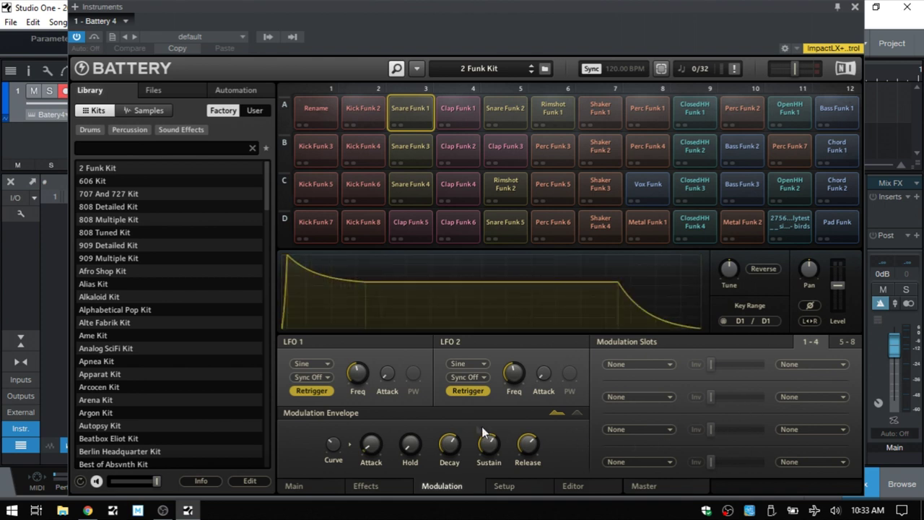
{"action": "left_click", "coordinate": [504, 486]}
{"action": "left_click", "coordinate": [408, 114]}
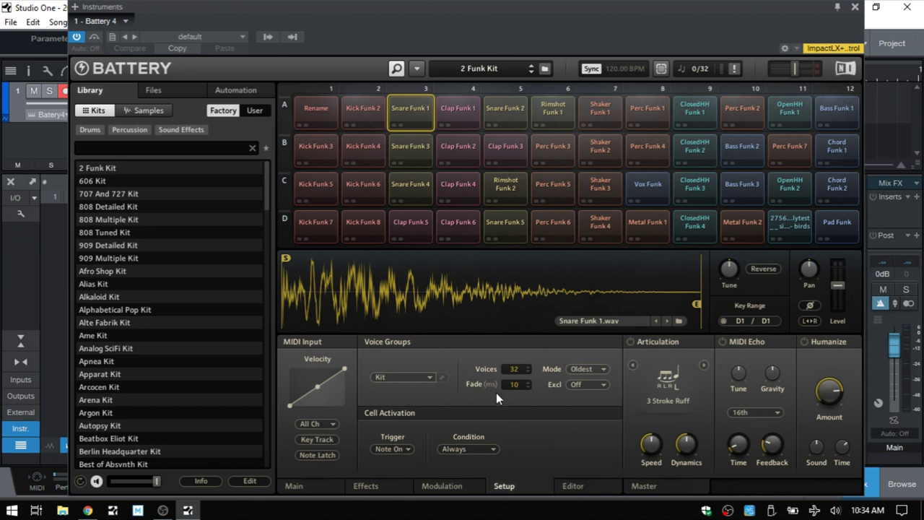
- Assign Snare Funk 1 to voice group 1 and name the group Test
{"action": "left_click", "coordinate": [430, 376]}
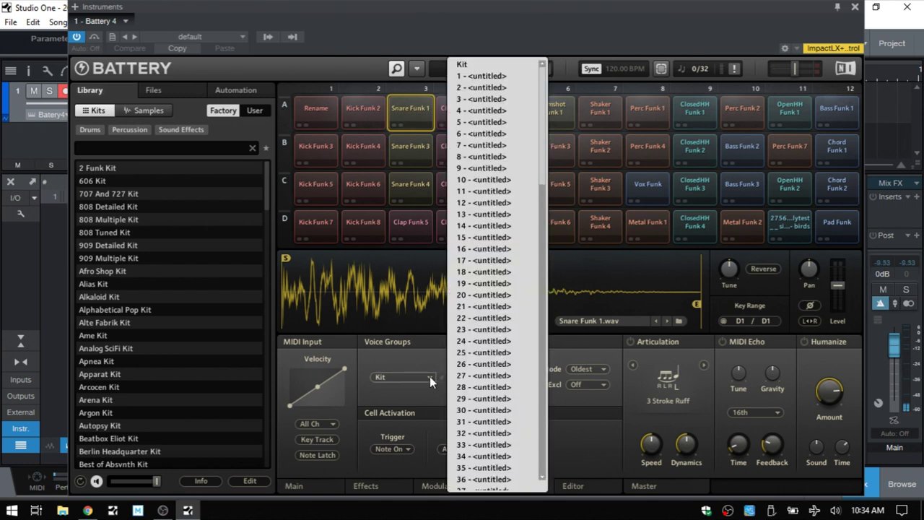
{"action": "left_click", "coordinate": [479, 77]}
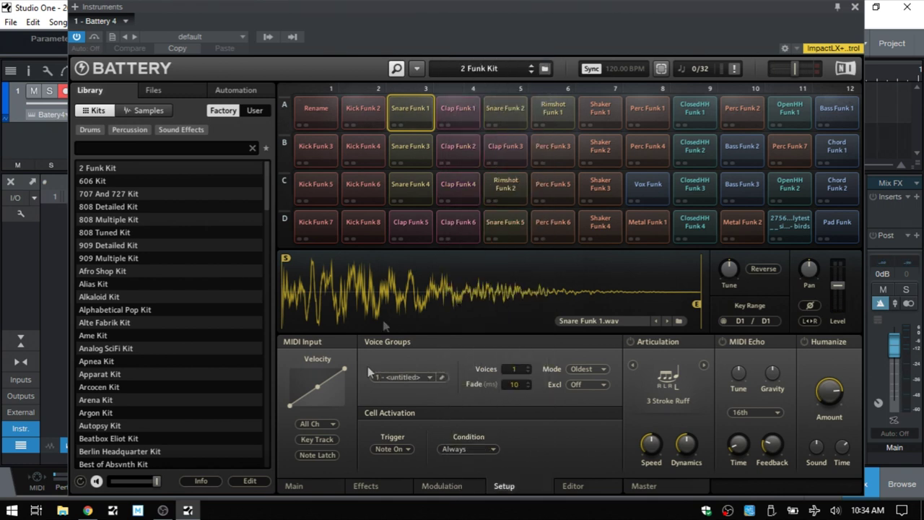
{"action": "left_click", "coordinate": [442, 377]}
{"action": "type", "text": "Test"}
{"action": "key", "text": "Return"}
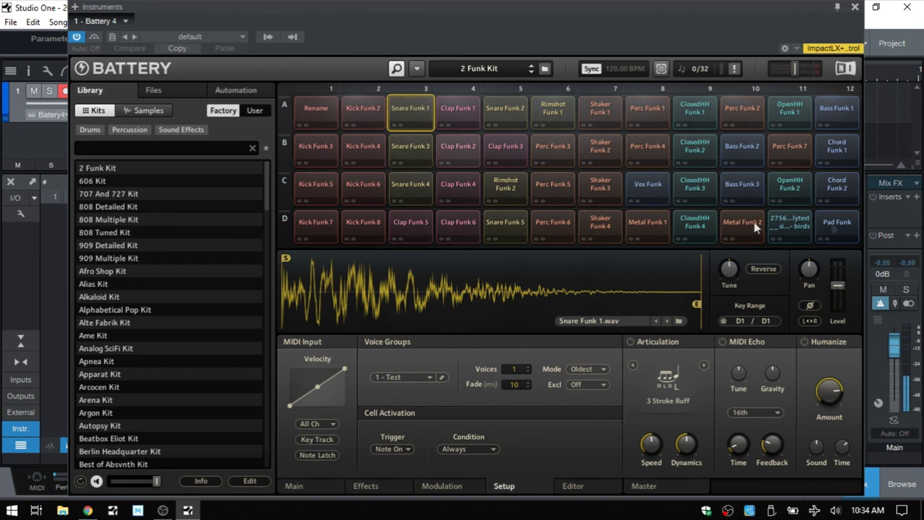
- Assign Chord Funk 2 to the Test voice group and play the cell to hear how the group behaves
{"action": "left_click", "coordinate": [794, 228]}
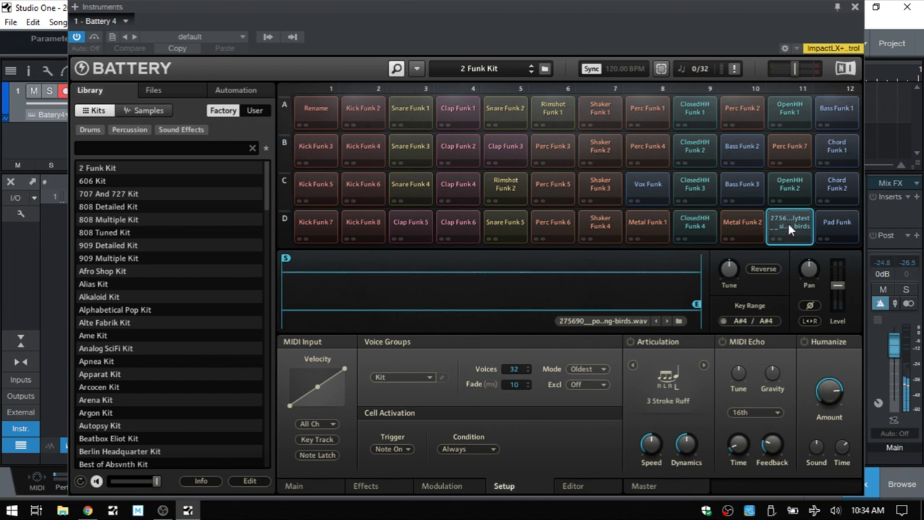
{"action": "left_click", "coordinate": [734, 188]}
{"action": "left_click", "coordinate": [832, 188]}
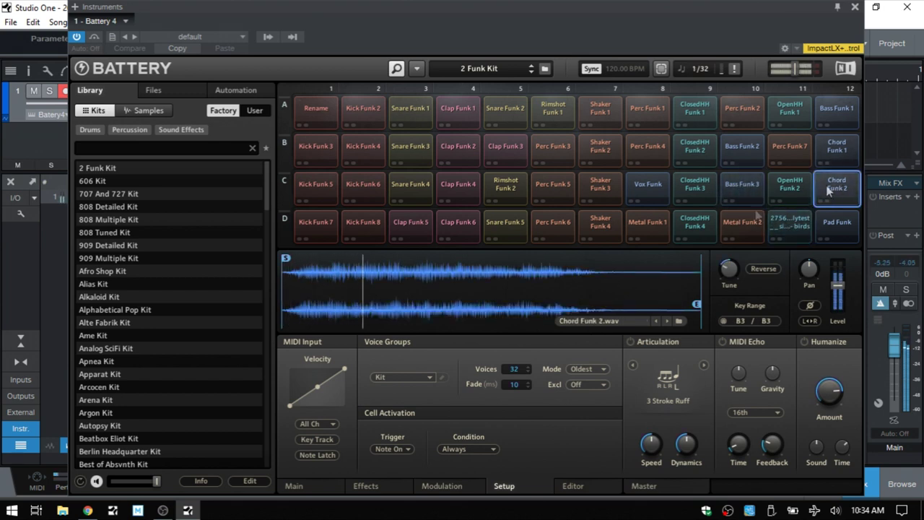
{"action": "left_click", "coordinate": [430, 377]}
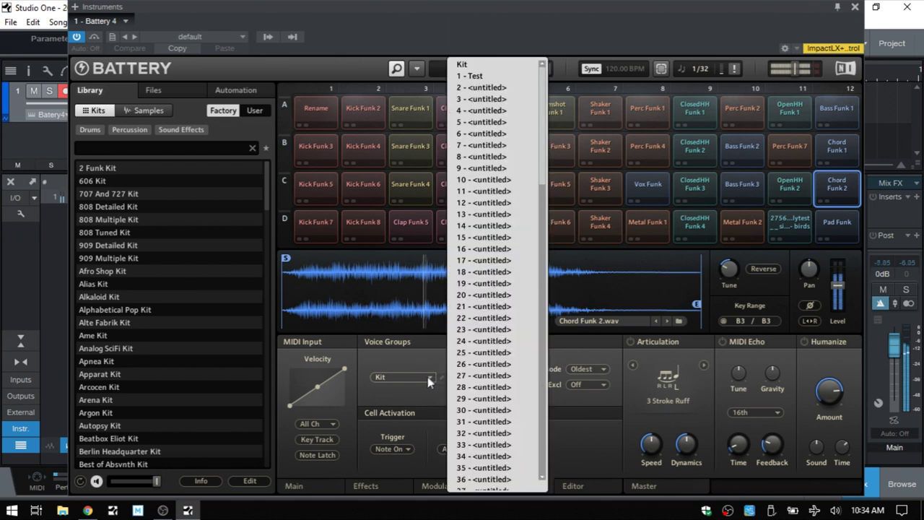
{"action": "left_click", "coordinate": [471, 76]}
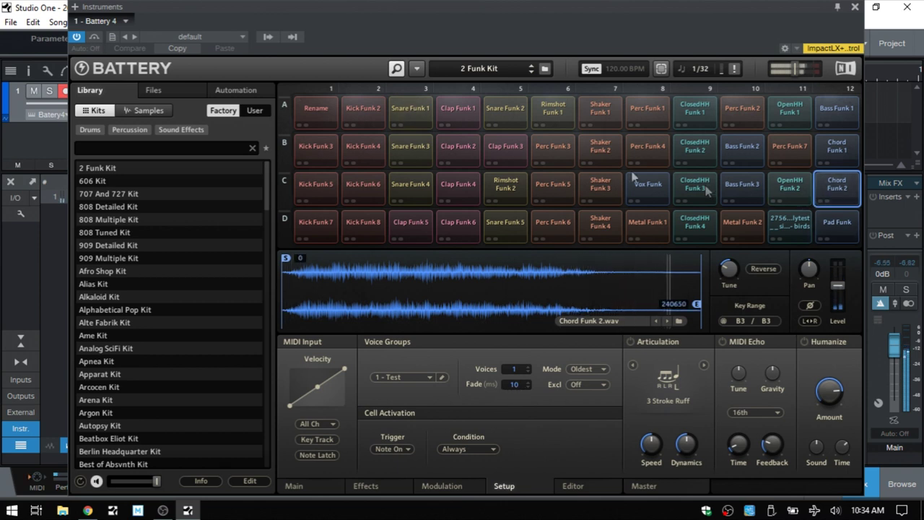
{"action": "left_click", "coordinate": [829, 187]}
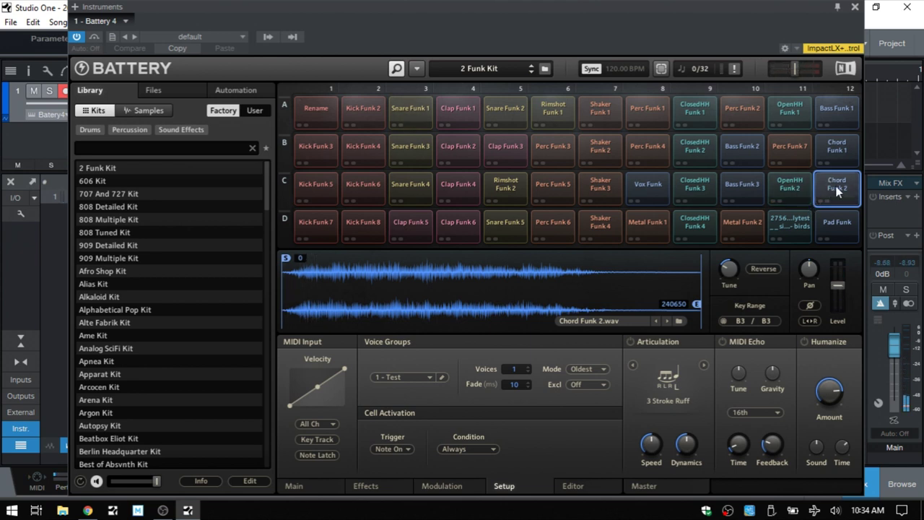
{"action": "left_click", "coordinate": [837, 189]}
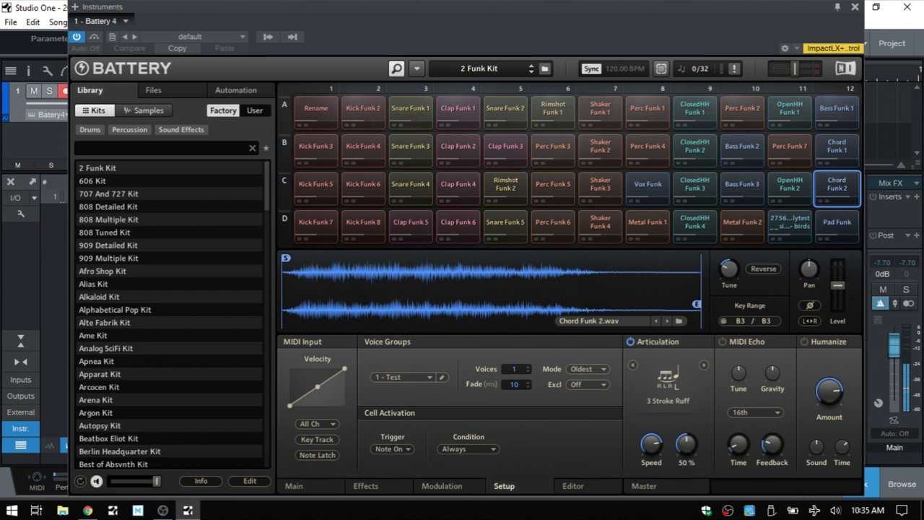
- Try the 3 Stroke Ruff articulation on Snare Funk 1 with raised speed and dynamics, and try MIDI Echo, leaving both effects deactivated
{"action": "left_click", "coordinate": [412, 108]}
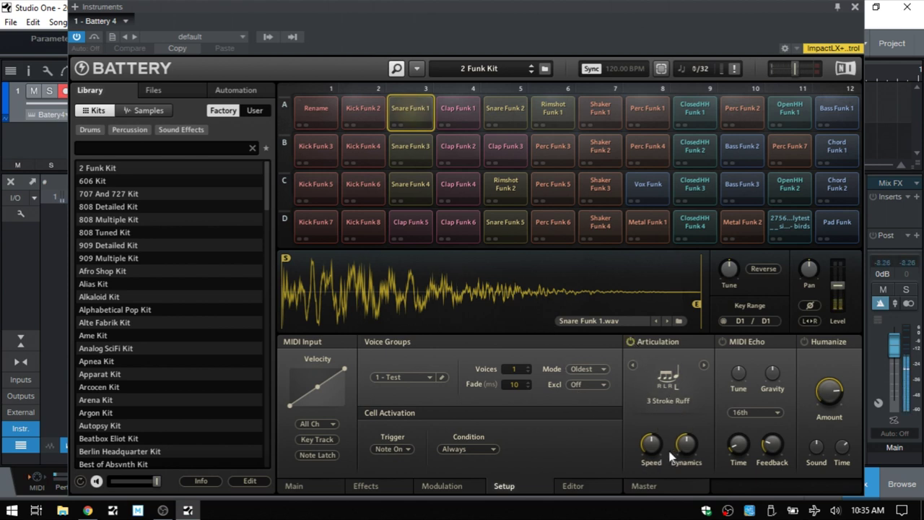
{"action": "mouse_move", "coordinate": [654, 453]}
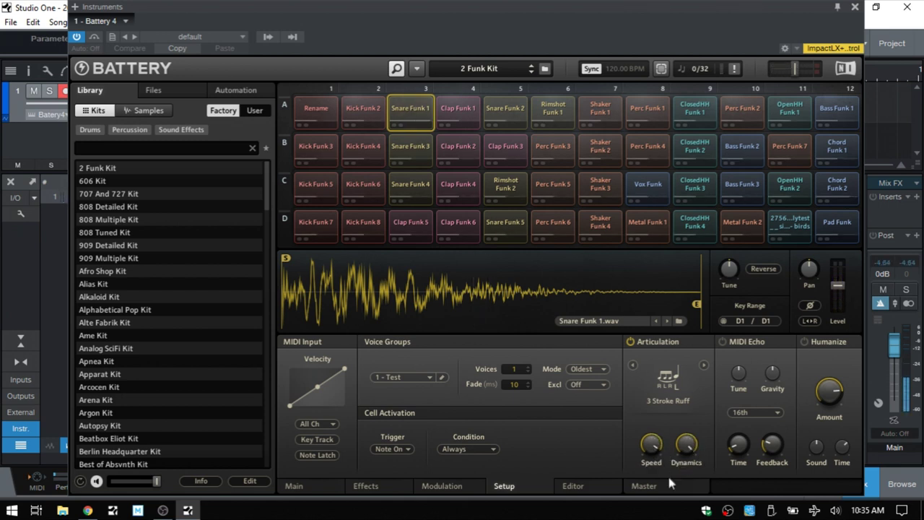
{"action": "left_click", "coordinate": [631, 342]}
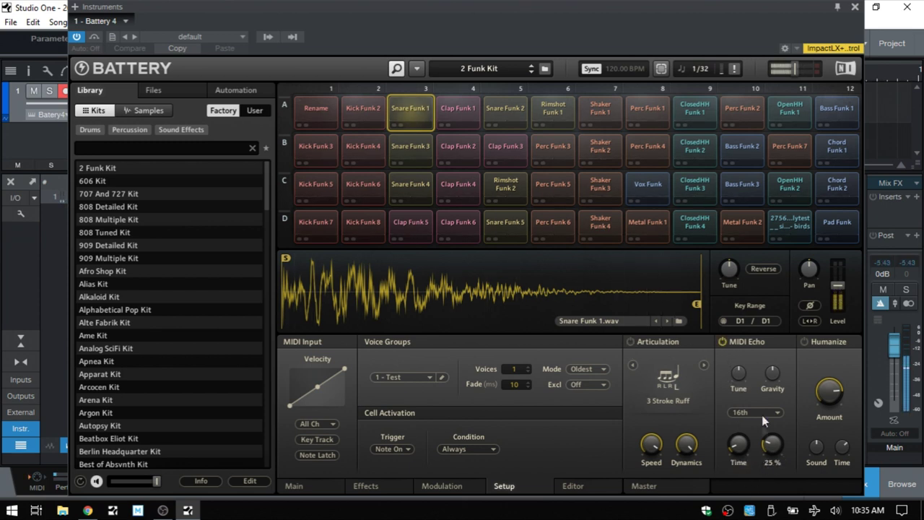
{"action": "mouse_move", "coordinate": [753, 367]}
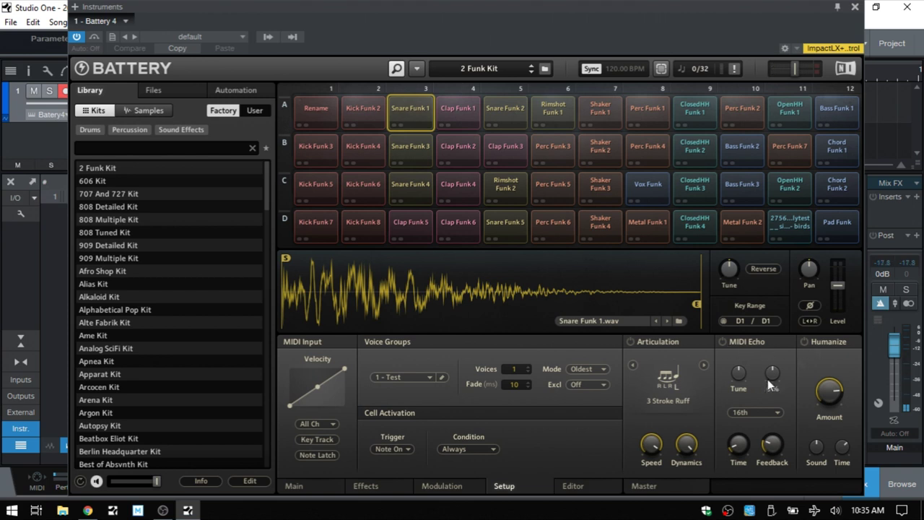
- Add a loop to Snare Funk 1's sample in the editor and trim both its ends to a middle section
{"action": "left_click", "coordinate": [574, 488]}
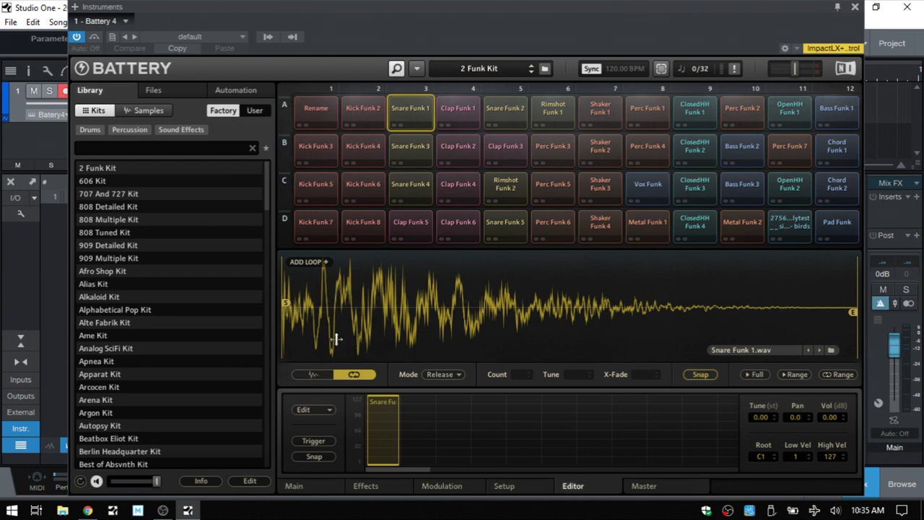
{"action": "left_click", "coordinate": [325, 262]}
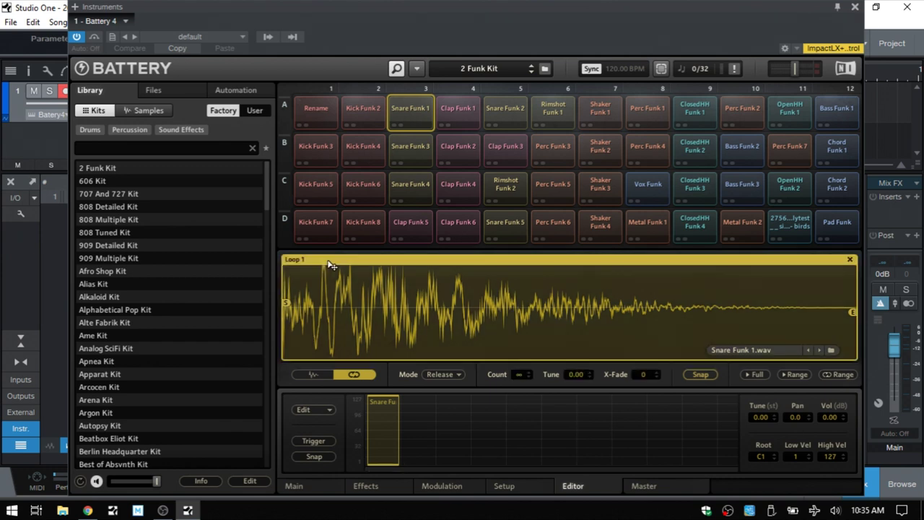
{"action": "left_click_drag", "start_coordinate": [287, 326], "coordinate": [495, 333]}
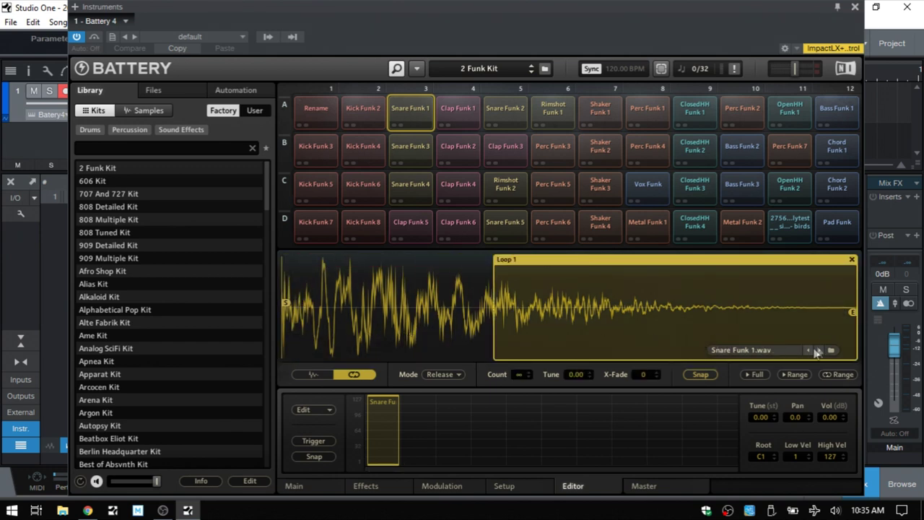
{"action": "left_click_drag", "start_coordinate": [858, 337], "coordinate": [630, 343]}
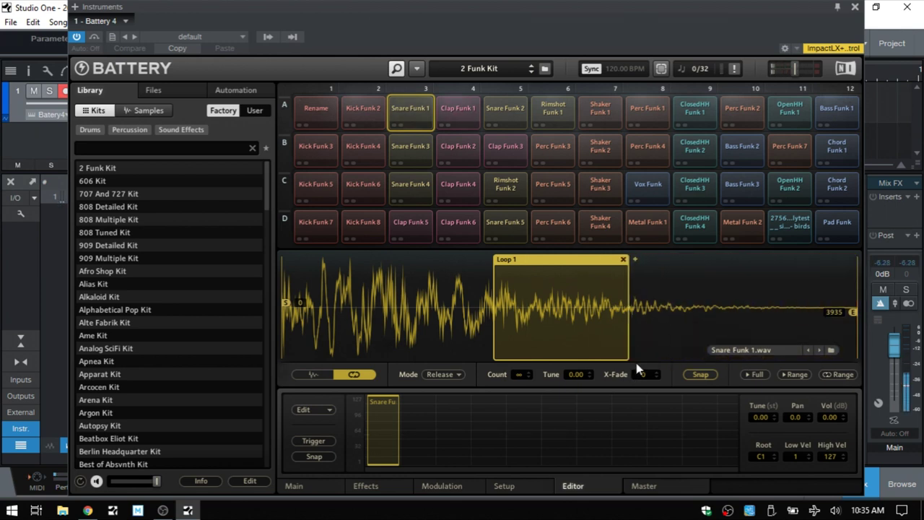
- Add a loop to Chord Funk 2's sample and pull the loop's end back to before the fade-out
{"action": "left_click", "coordinate": [838, 185]}
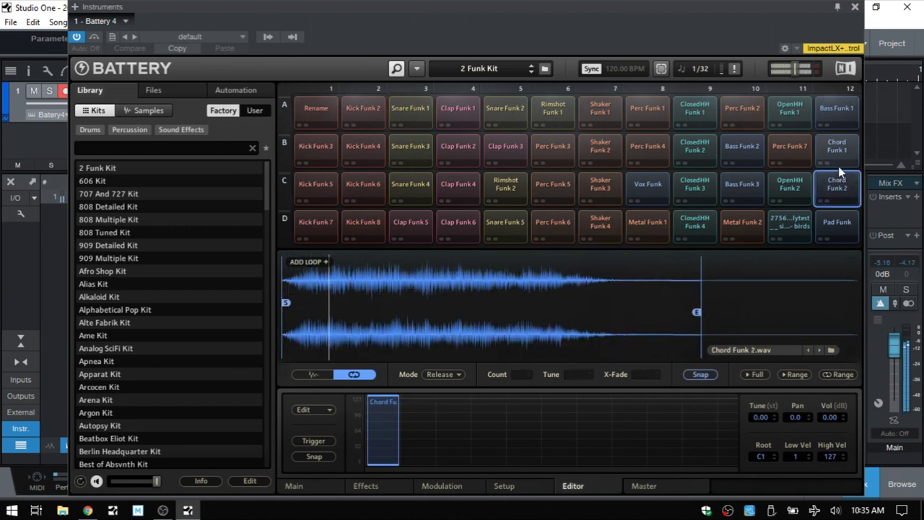
{"action": "left_click", "coordinate": [522, 490]}
{"action": "left_click", "coordinate": [570, 488]}
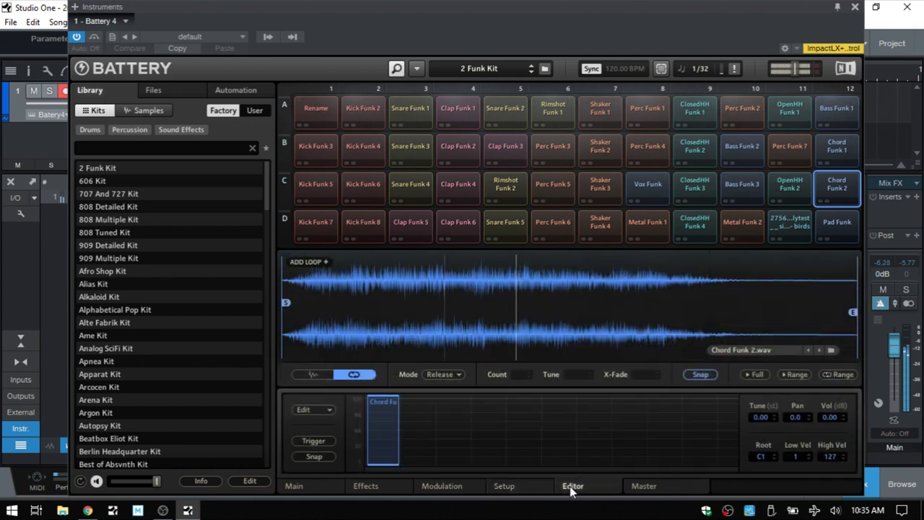
{"action": "left_click", "coordinate": [325, 262]}
{"action": "left_click_drag", "start_coordinate": [288, 335], "coordinate": [451, 334]}
{"action": "left_click_drag", "start_coordinate": [701, 334], "coordinate": [512, 333]}
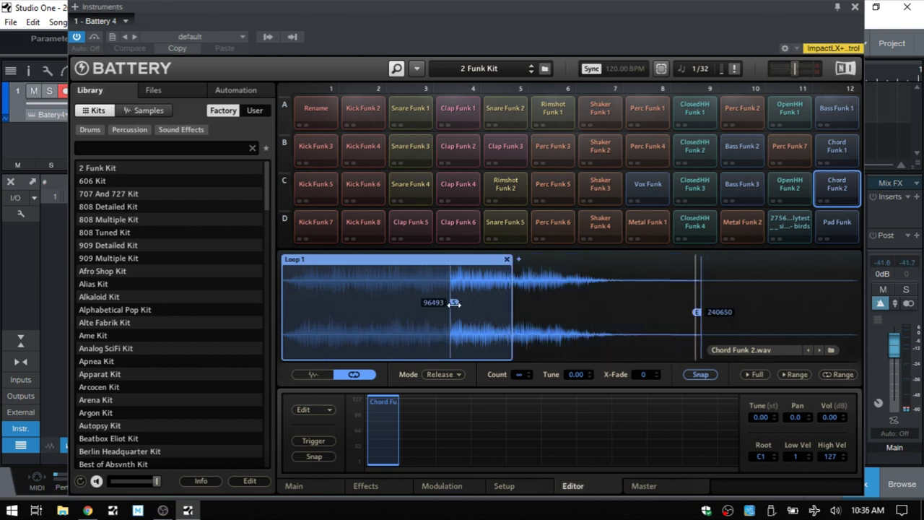
- Return Chord Funk 2's sample start to 0, and reposition and shorten Loop 1 over the later part of the sound
{"action": "left_click_drag", "start_coordinate": [455, 304], "coordinate": [228, 307]}
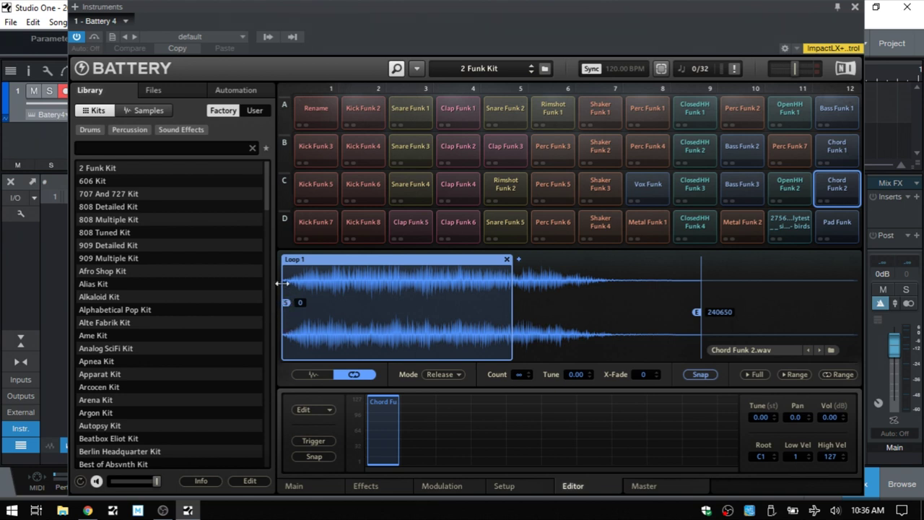
{"action": "mouse_move", "coordinate": [514, 319]}
{"action": "left_mouse_down"}
{"action": "mouse_move", "coordinate": [489, 320]}
{"action": "mouse_move", "coordinate": [502, 319]}
{"action": "left_mouse_up"}
{"action": "mouse_move", "coordinate": [290, 333]}
{"action": "left_mouse_down"}
{"action": "mouse_move", "coordinate": [415, 338]}
{"action": "mouse_move", "coordinate": [271, 342]}
{"action": "left_mouse_up"}
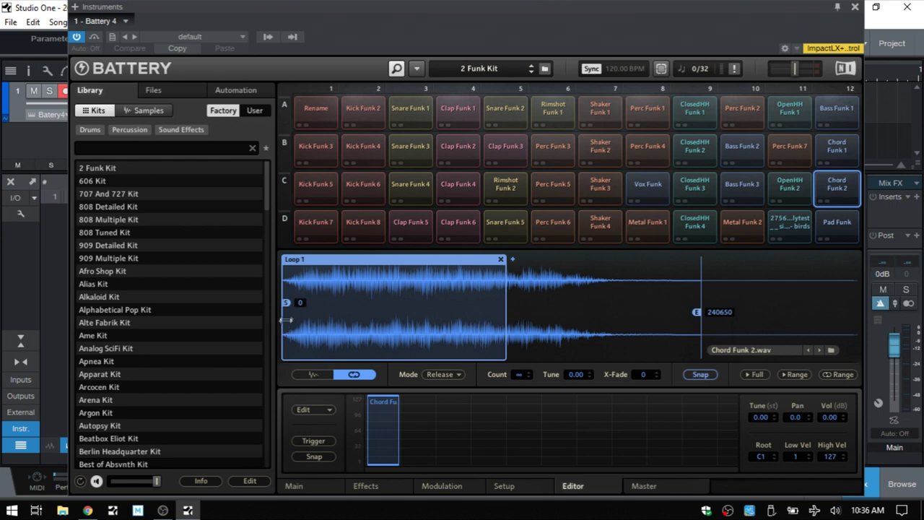
{"action": "left_click_drag", "start_coordinate": [318, 267], "coordinate": [376, 267]}
{"action": "left_click_drag", "start_coordinate": [340, 315], "coordinate": [447, 329]}
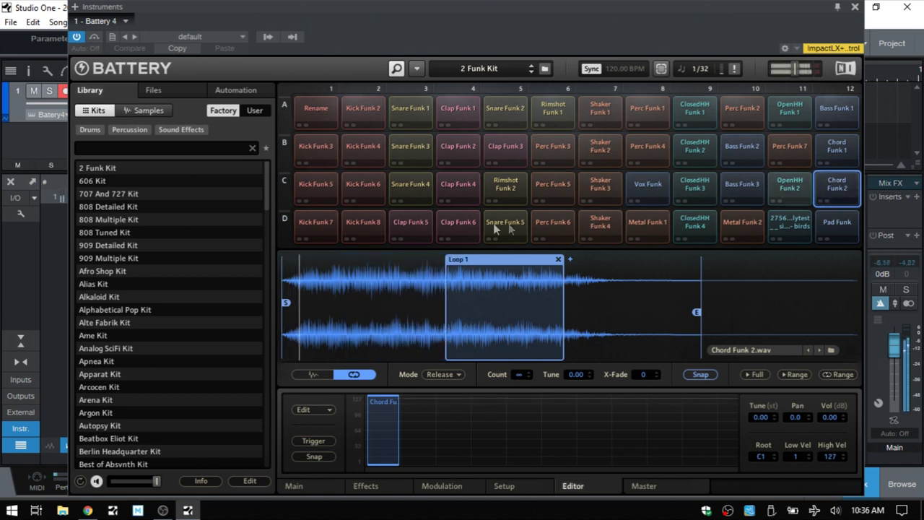
- Move Loop 1 to an earlier part of Chord Funk 2's sample and set its loop count to 7
{"action": "left_click_drag", "start_coordinate": [497, 260], "coordinate": [402, 260]}
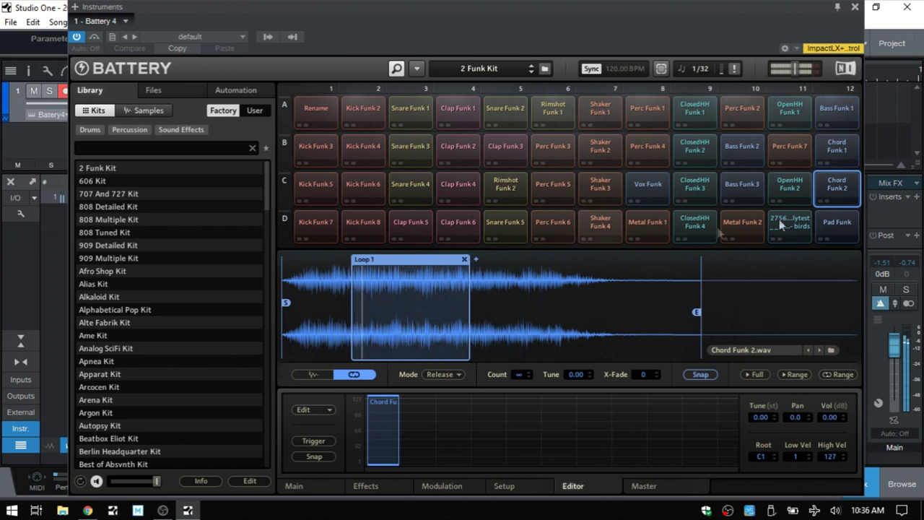
{"action": "left_click", "coordinate": [525, 374]}
{"action": "scroll", "coordinate": [528, 373], "scroll_direction": "up", "scroll_amount": 5}
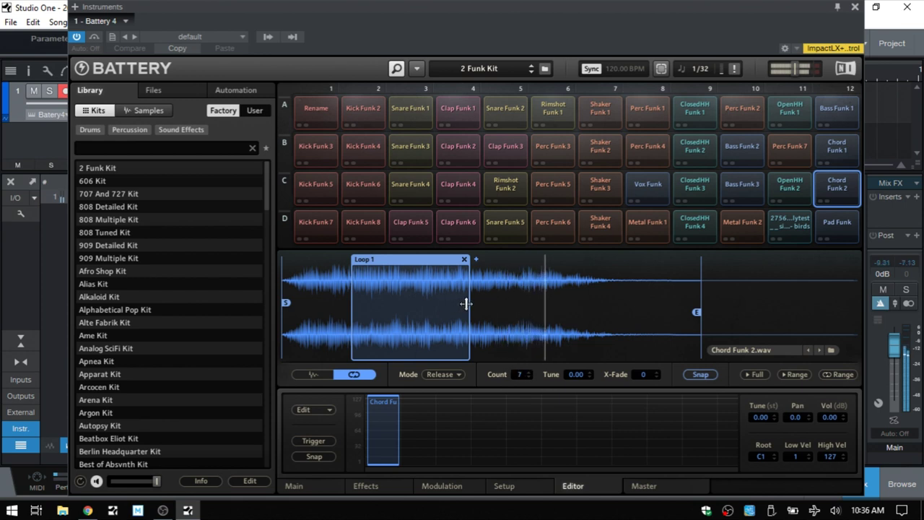
- Shorten Loop 1 to a narrow section, audition Chord Funk 2, and set the loop's crossfade to 280
{"action": "left_click_drag", "start_coordinate": [465, 303], "coordinate": [396, 304]}
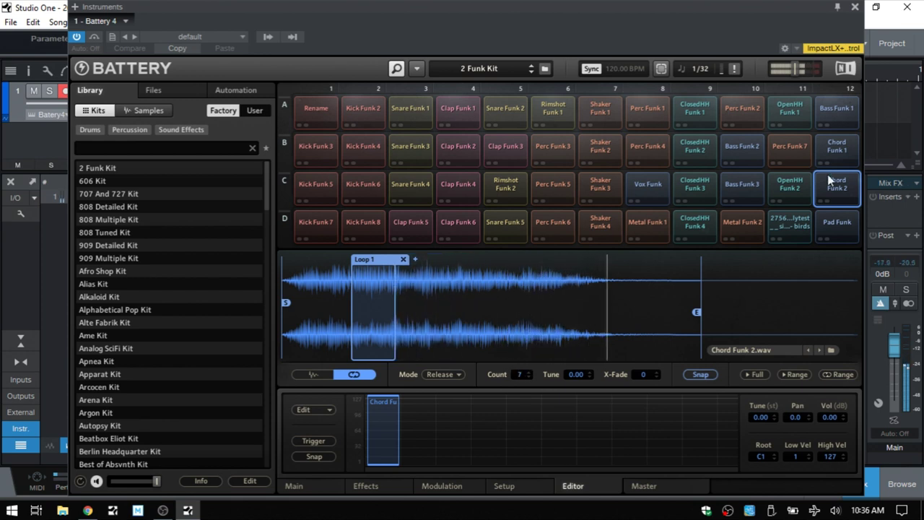
{"action": "left_click", "coordinate": [839, 183]}
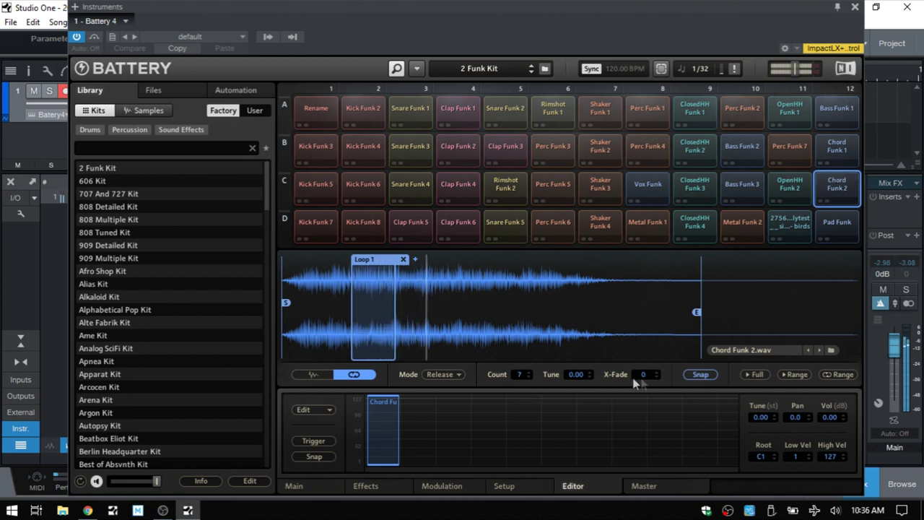
{"action": "left_click_drag", "start_coordinate": [643, 374], "coordinate": [551, 441]}
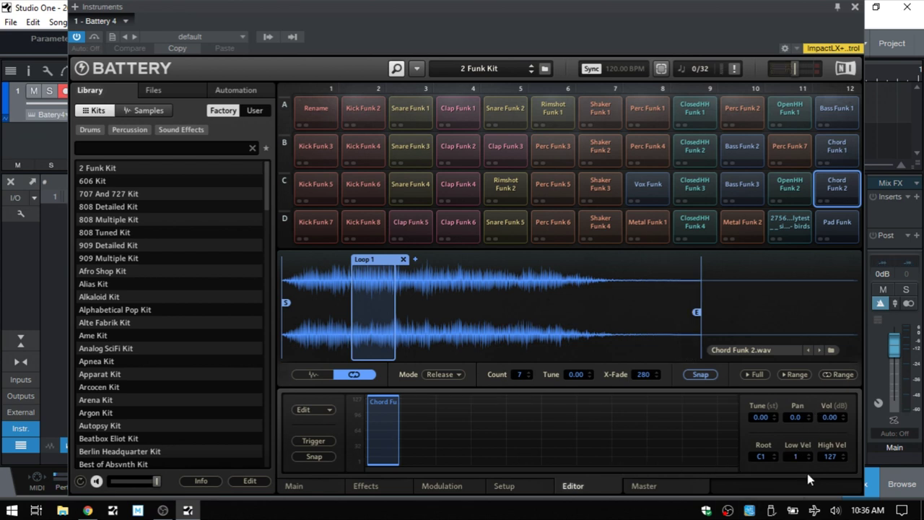
- Switch Chord Funk 2's sample to waveform editing and narrow the edit range to a section in the middle of the sound
{"action": "left_click", "coordinate": [312, 375]}
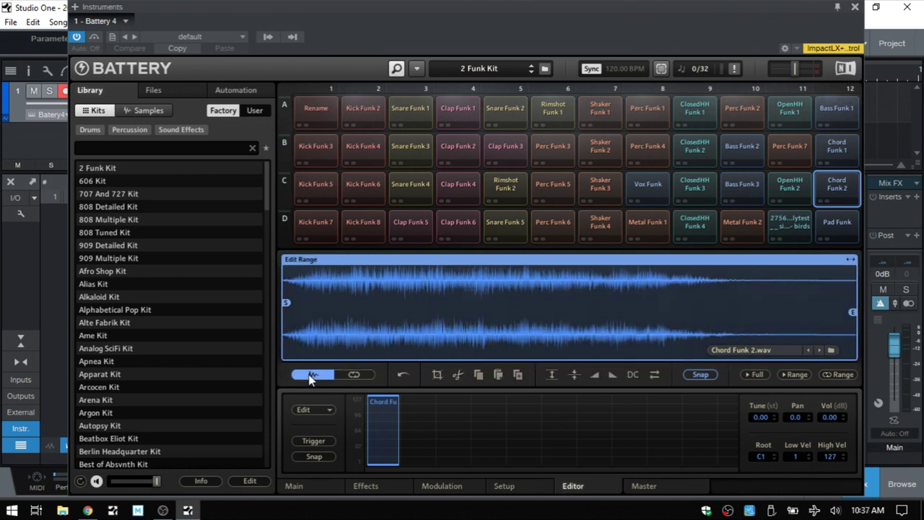
{"action": "mouse_move", "coordinate": [293, 303]}
{"action": "left_mouse_down"}
{"action": "mouse_move", "coordinate": [363, 300]}
{"action": "mouse_move", "coordinate": [269, 299]}
{"action": "left_mouse_up"}
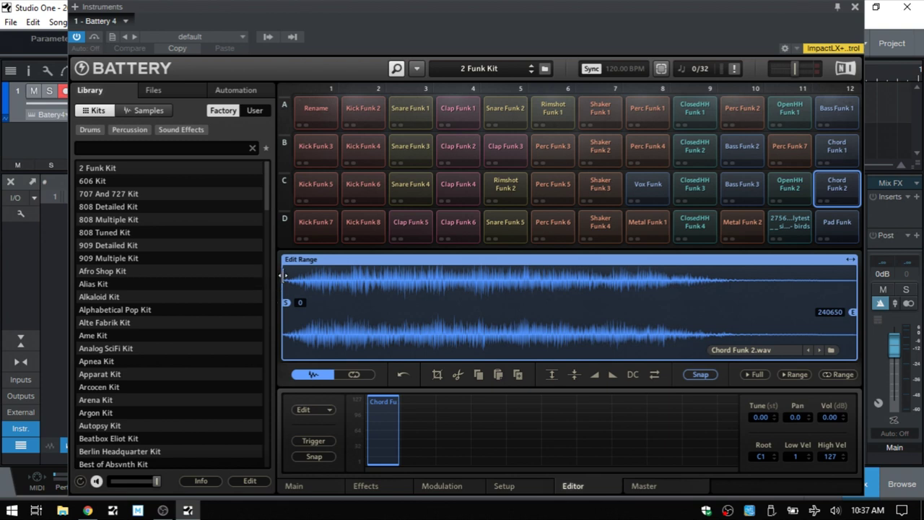
{"action": "mouse_move", "coordinate": [287, 303]}
{"action": "left_mouse_down"}
{"action": "mouse_move", "coordinate": [434, 313]}
{"action": "mouse_move", "coordinate": [283, 302]}
{"action": "left_mouse_up"}
{"action": "mouse_move", "coordinate": [852, 312]}
{"action": "left_click_drag", "start_coordinate": [859, 288], "coordinate": [617, 286]}
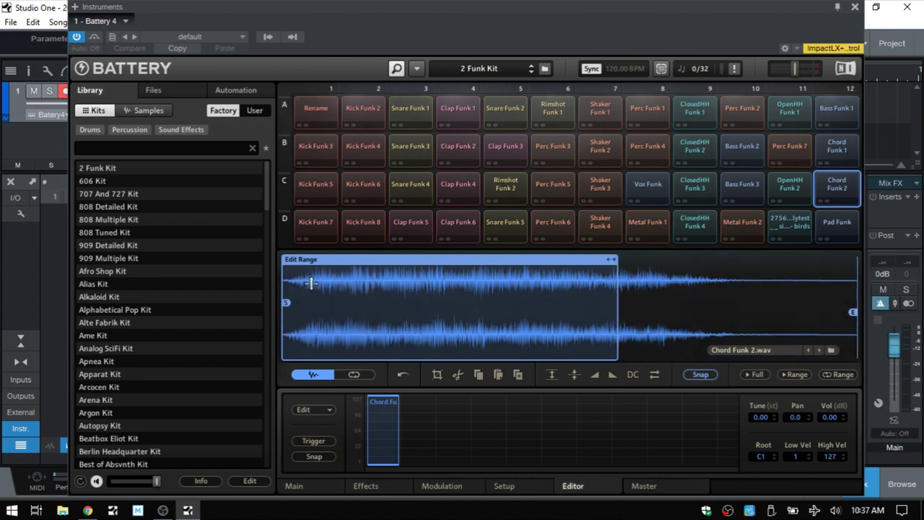
{"action": "mouse_move", "coordinate": [286, 281]}
{"action": "left_mouse_down"}
{"action": "mouse_move", "coordinate": [462, 281]}
{"action": "mouse_move", "coordinate": [240, 284]}
{"action": "mouse_move", "coordinate": [461, 290]}
{"action": "left_mouse_up"}
{"action": "left_click_drag", "start_coordinate": [546, 271], "coordinate": [489, 270]}
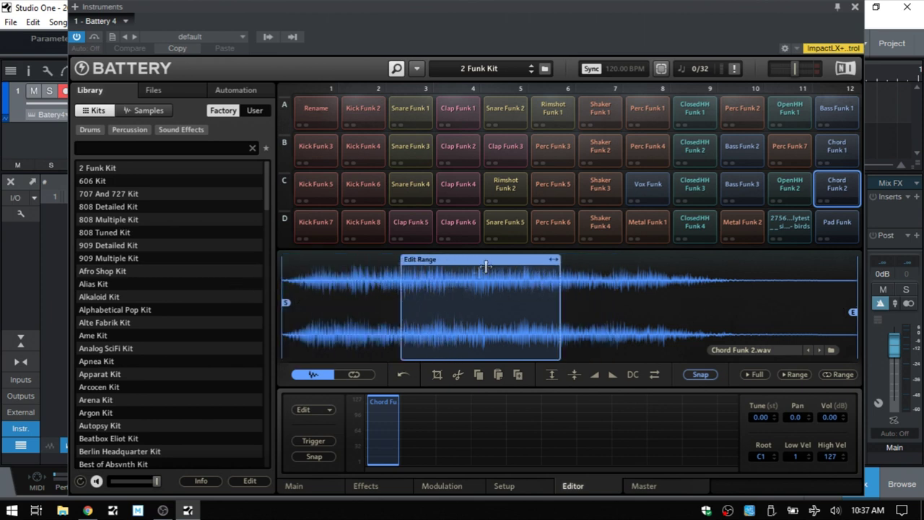
- Try cropping the sample to the edit range and applying a fade-in over the opening section, undoing each edit
{"action": "left_click", "coordinate": [436, 375]}
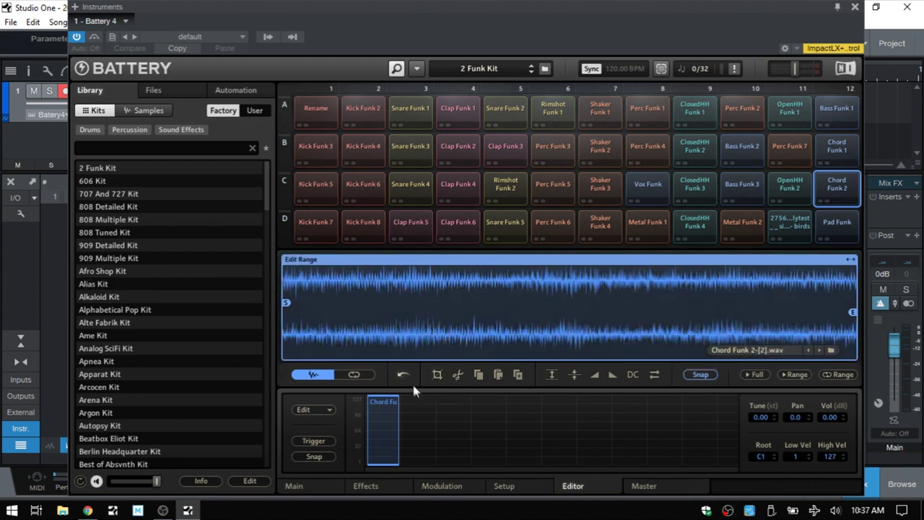
{"action": "left_click", "coordinate": [403, 375]}
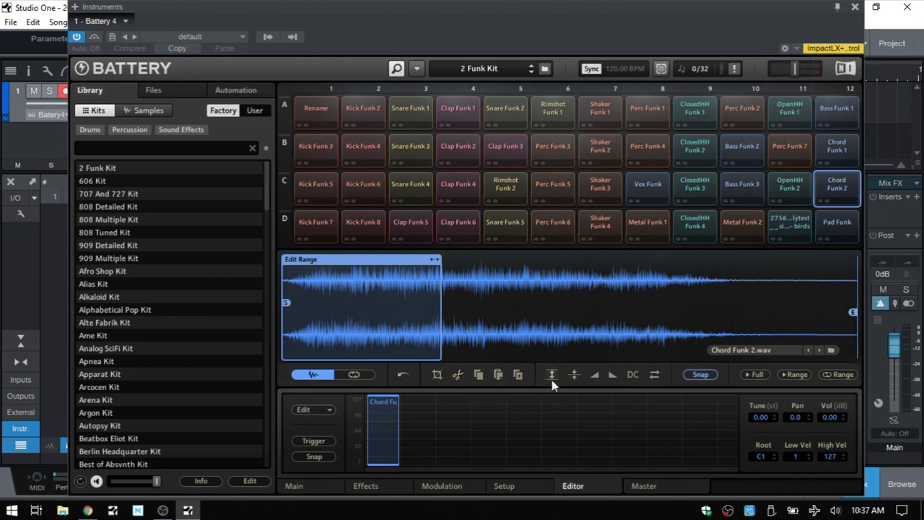
{"action": "left_click", "coordinate": [596, 379]}
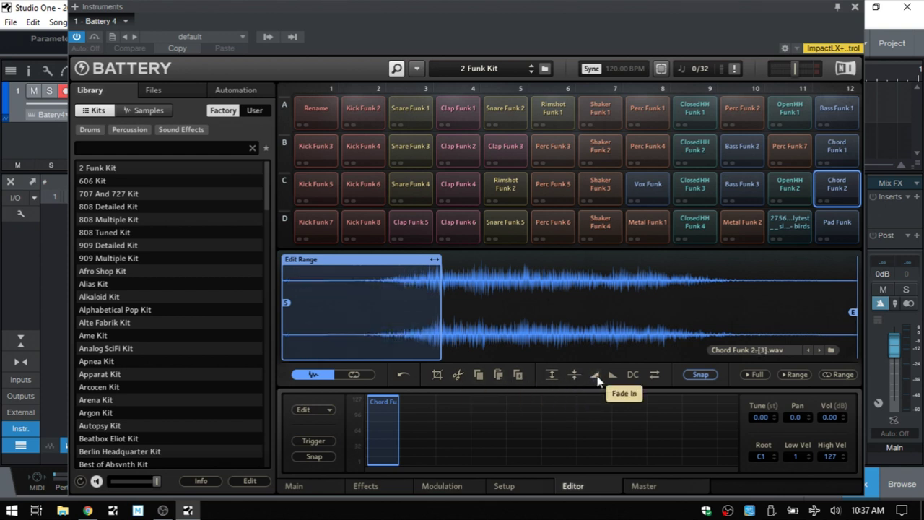
{"action": "left_click", "coordinate": [402, 375]}
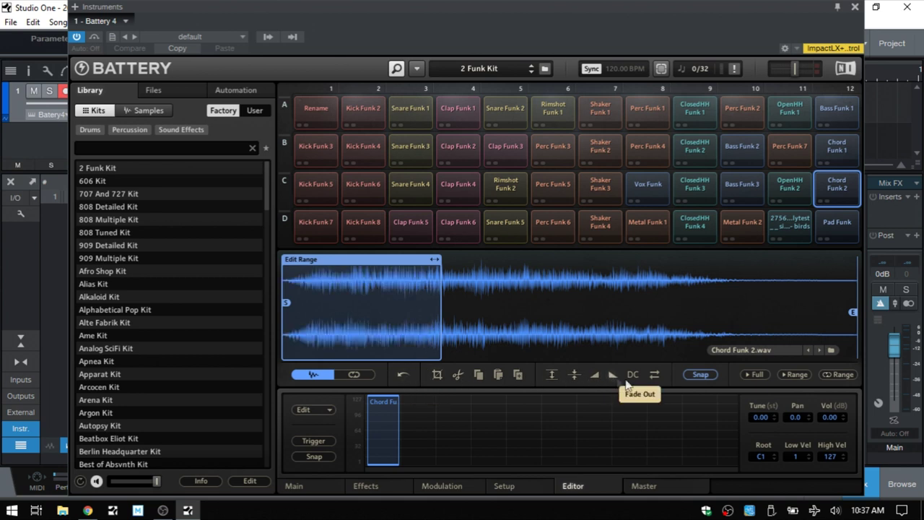
- Turn off snapping, and resize and move the edit range to a short section in the later half of Chord Funk 2's sample
{"action": "left_click_drag", "start_coordinate": [443, 314], "coordinate": [557, 310]}
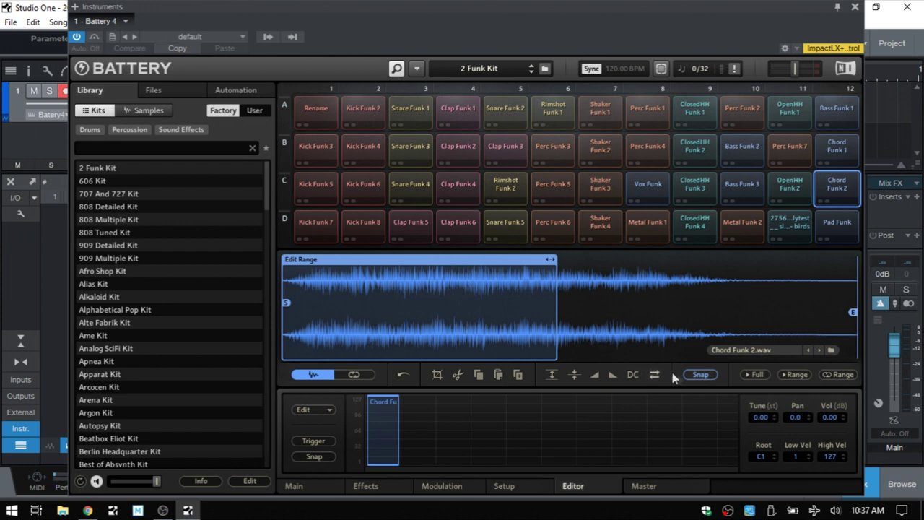
{"action": "mouse_move", "coordinate": [558, 318]}
{"action": "left_mouse_down"}
{"action": "mouse_move", "coordinate": [611, 318]}
{"action": "mouse_move", "coordinate": [530, 319]}
{"action": "mouse_move", "coordinate": [541, 314]}
{"action": "left_mouse_up"}
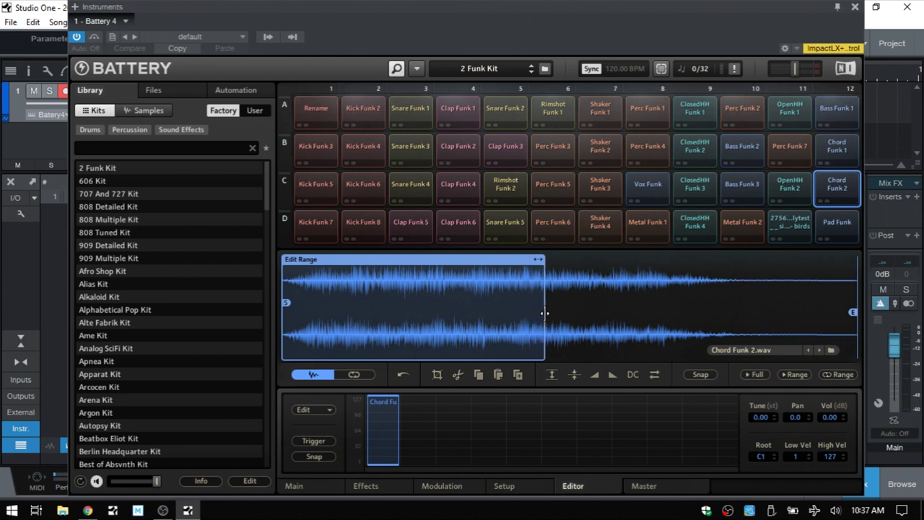
{"action": "left_click_drag", "start_coordinate": [398, 266], "coordinate": [468, 273]}
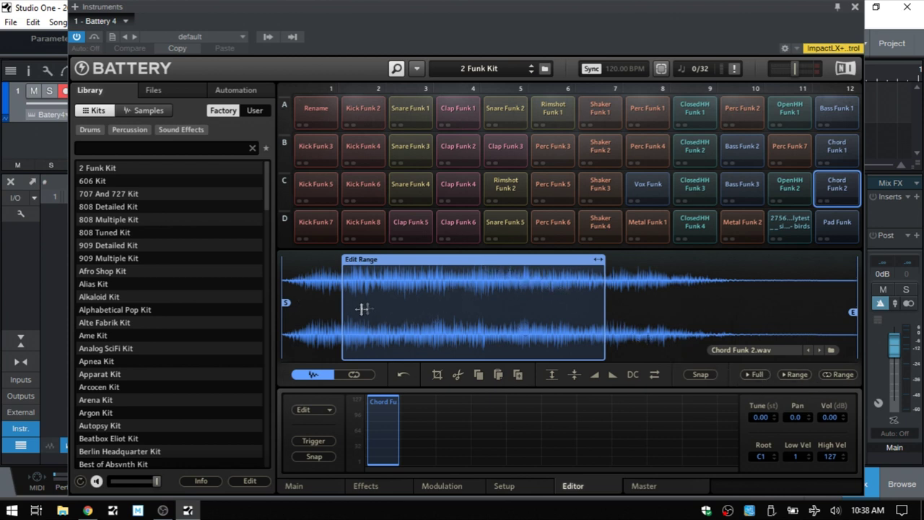
{"action": "left_click_drag", "start_coordinate": [344, 311], "coordinate": [528, 312]}
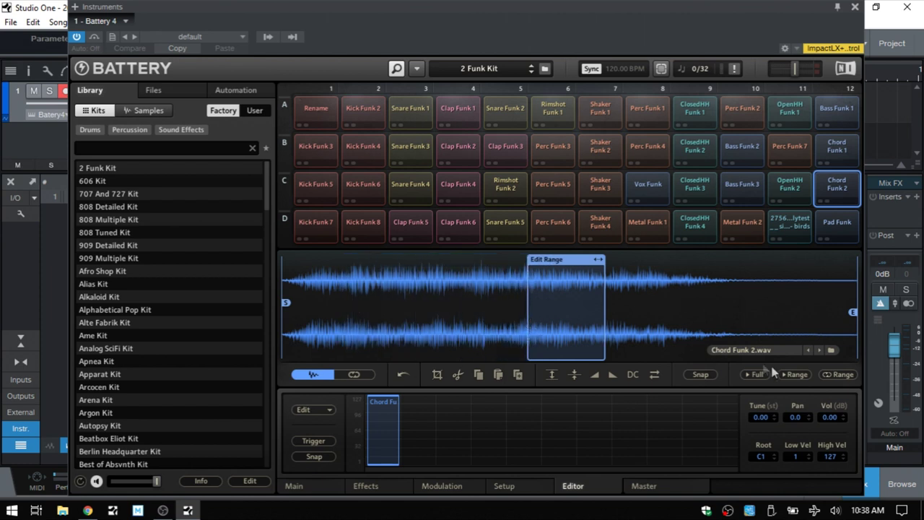
- Audition the edit range once and then as a continuous loop, and stop the looped playback
{"action": "left_click", "coordinate": [797, 375]}
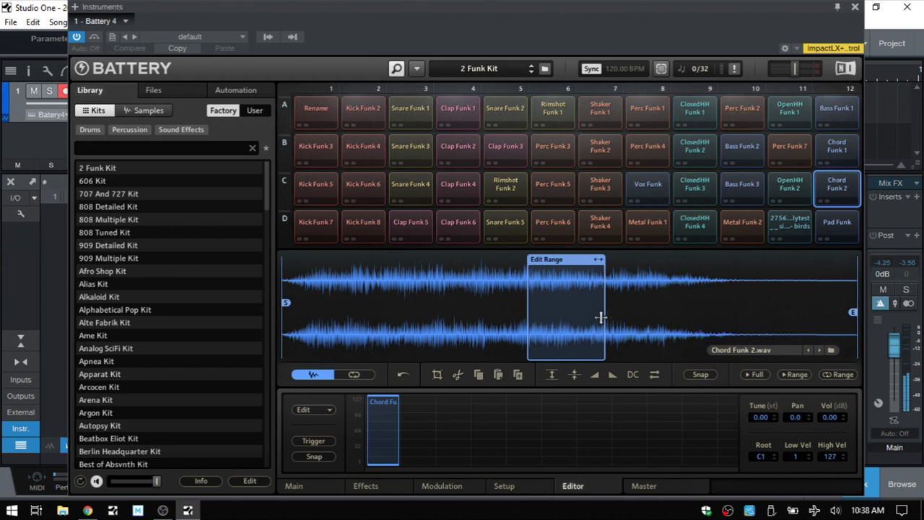
{"action": "left_click", "coordinate": [842, 375]}
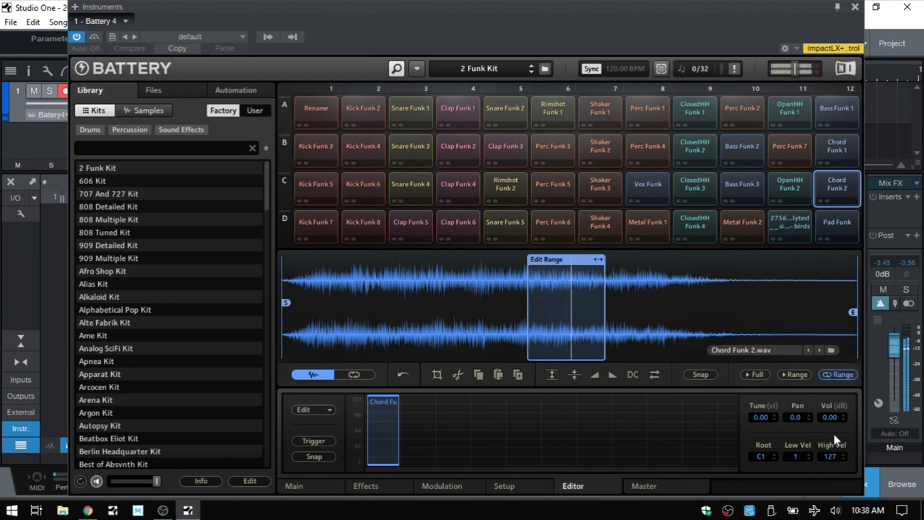
{"action": "left_click", "coordinate": [845, 377]}
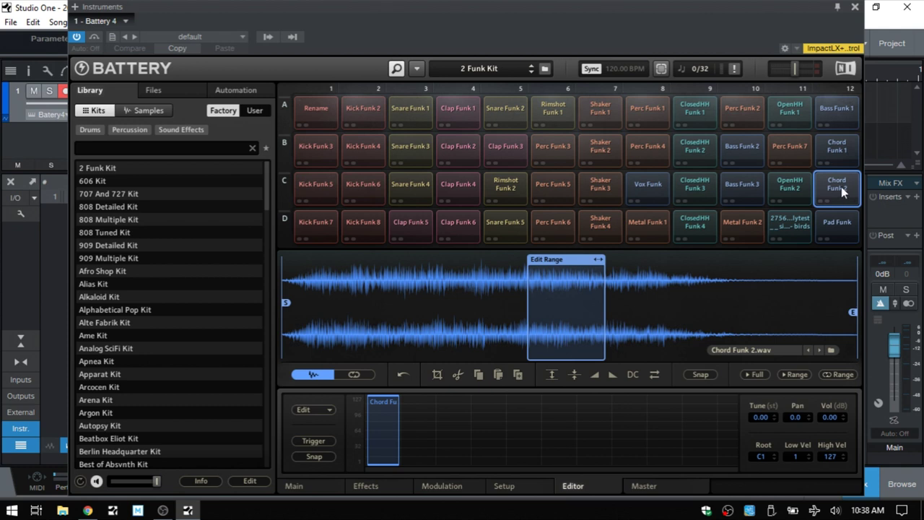
{"action": "right_click", "coordinate": [442, 441]}
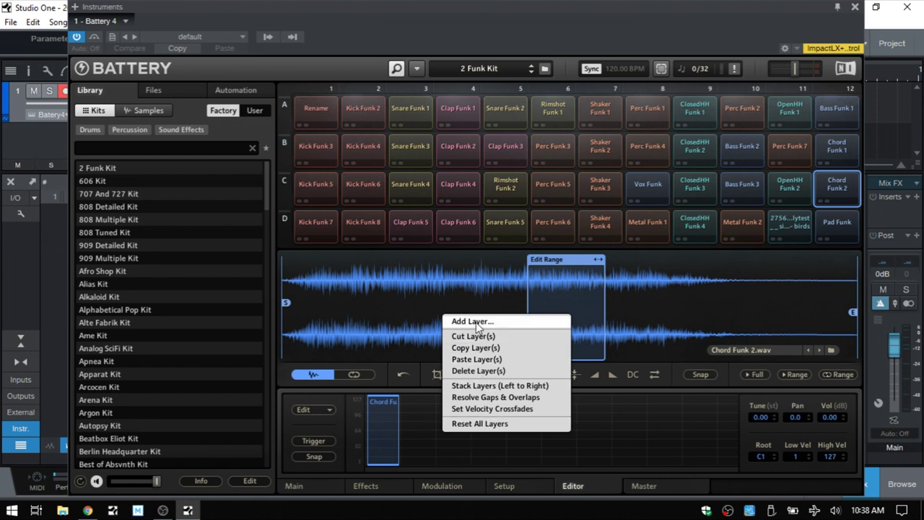
{"action": "left_click", "coordinate": [615, 434]}
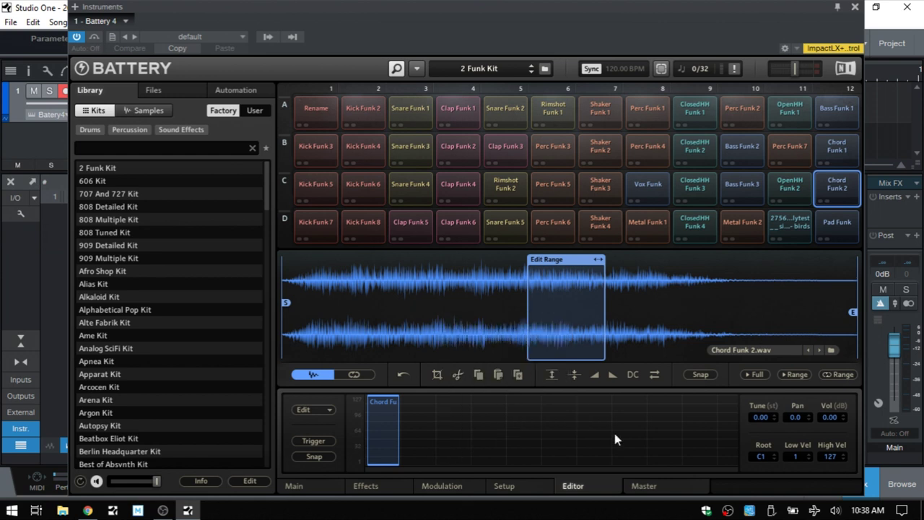
- Activate the Filter/EQ on the master bus and raise its lowpass cutoff to 8.9 kHz
{"action": "left_click", "coordinate": [639, 487]}
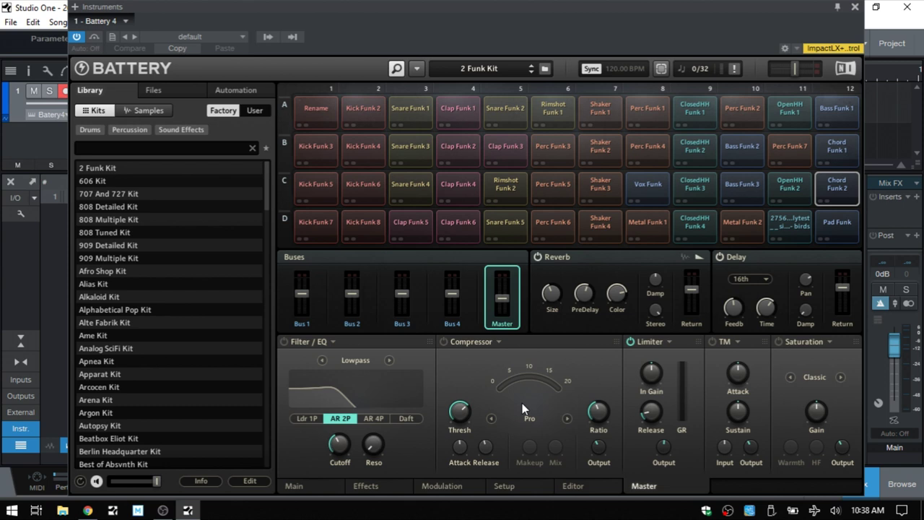
{"action": "mouse_move", "coordinate": [341, 444]}
{"action": "left_click_drag", "start_coordinate": [339, 444], "coordinate": [340, 409]}
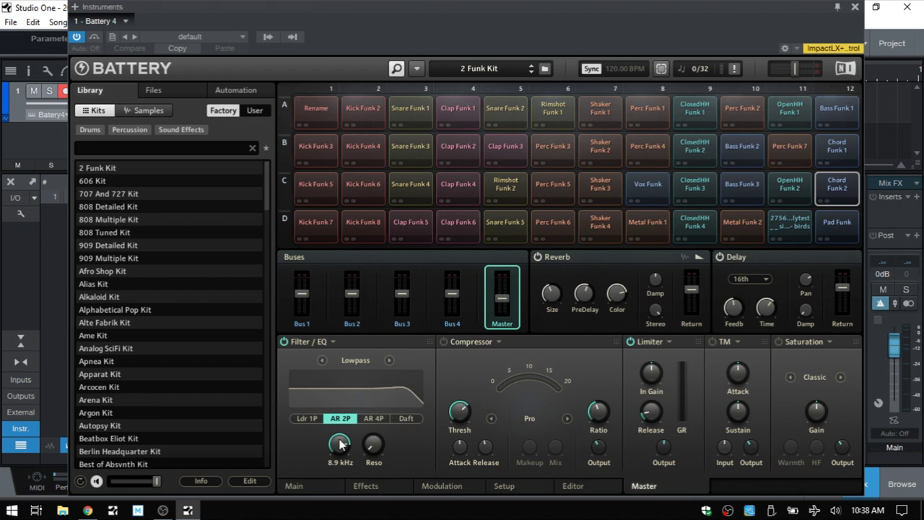
- Check the effect chains of Bus 4 through Bus 1, and lower the master bus filter's cutoff slightly
{"action": "left_click", "coordinate": [449, 323]}
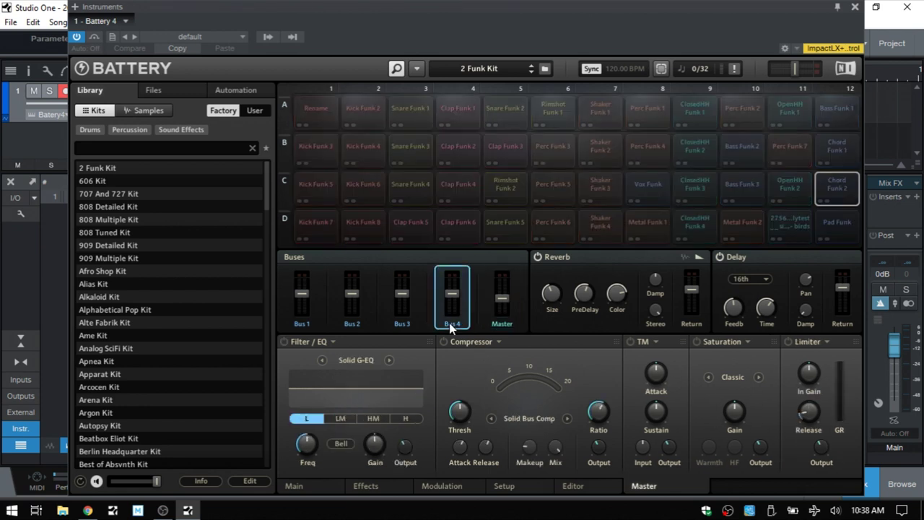
{"action": "left_click", "coordinate": [396, 323]}
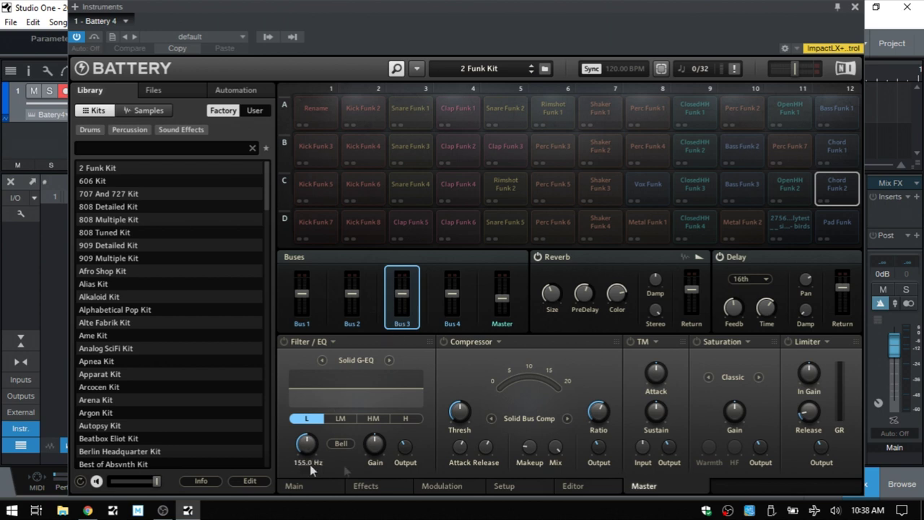
{"action": "left_click", "coordinate": [351, 318]}
{"action": "left_click", "coordinate": [306, 316]}
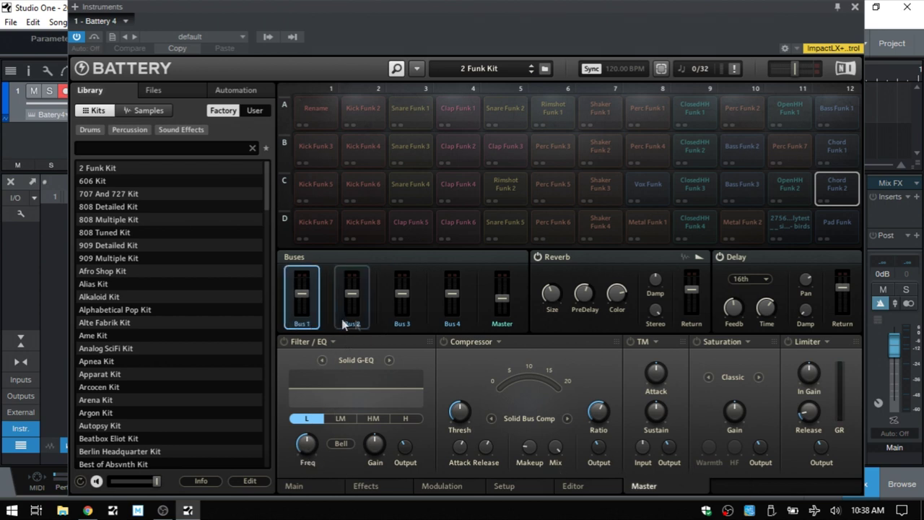
{"action": "left_click", "coordinate": [498, 317]}
{"action": "left_click_drag", "start_coordinate": [340, 444], "coordinate": [341, 450]}
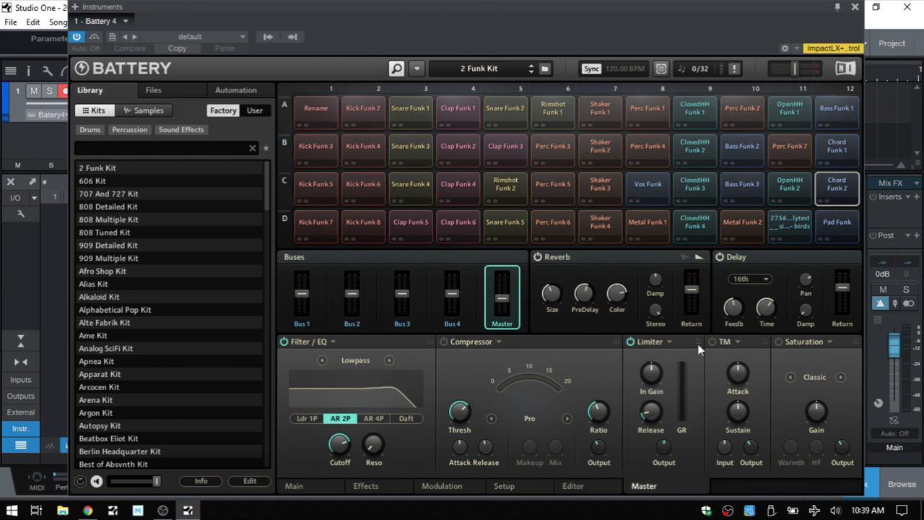
- Look at Chord Funk 2's effects chain, and reorder the master effects so the Compressor comes before the Filter/EQ
{"action": "left_click", "coordinate": [363, 487]}
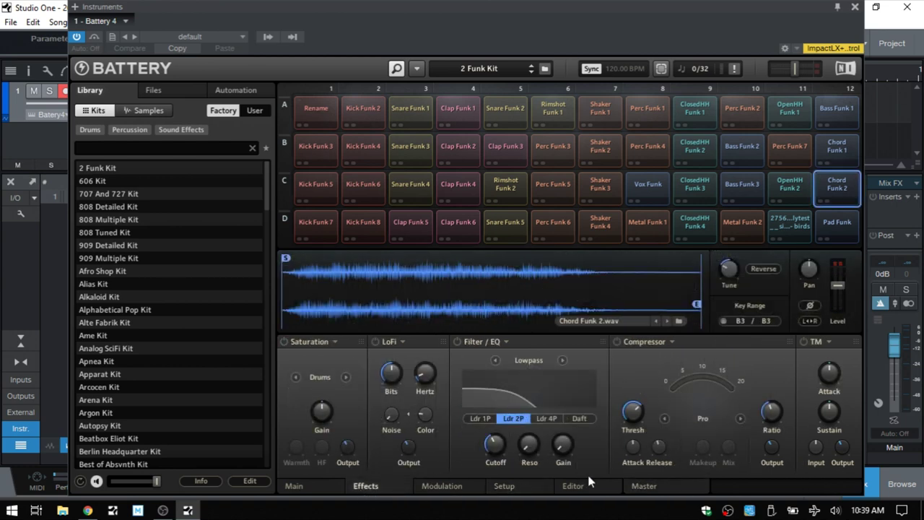
{"action": "left_click", "coordinate": [656, 491]}
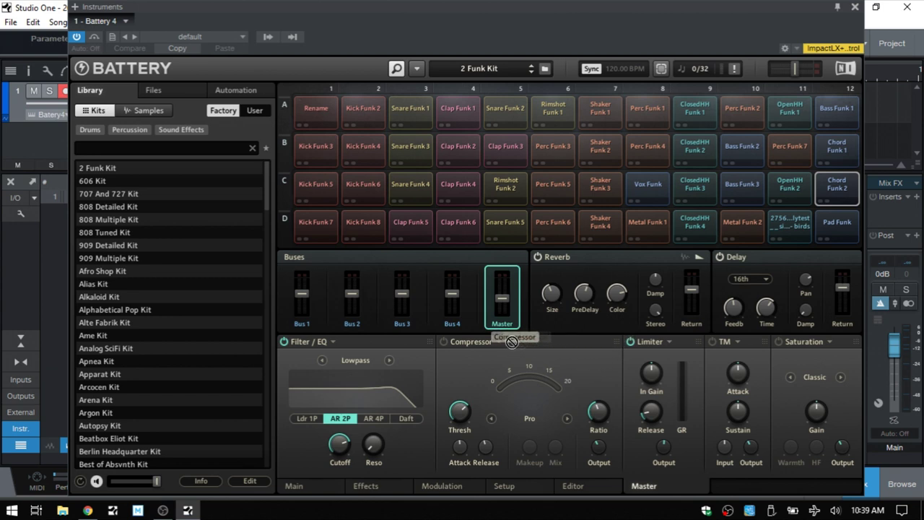
{"action": "left_click_drag", "start_coordinate": [397, 347], "coordinate": [372, 381]}
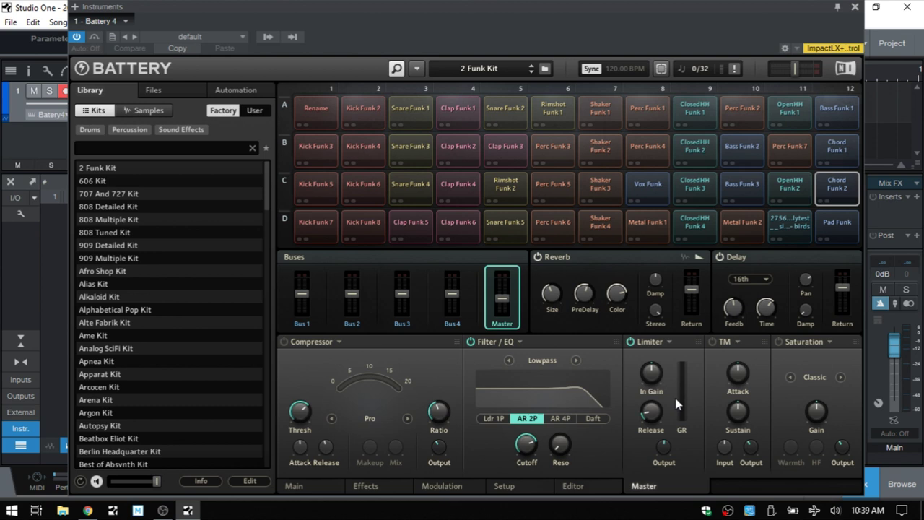
{"action": "mouse_move", "coordinate": [663, 389]}
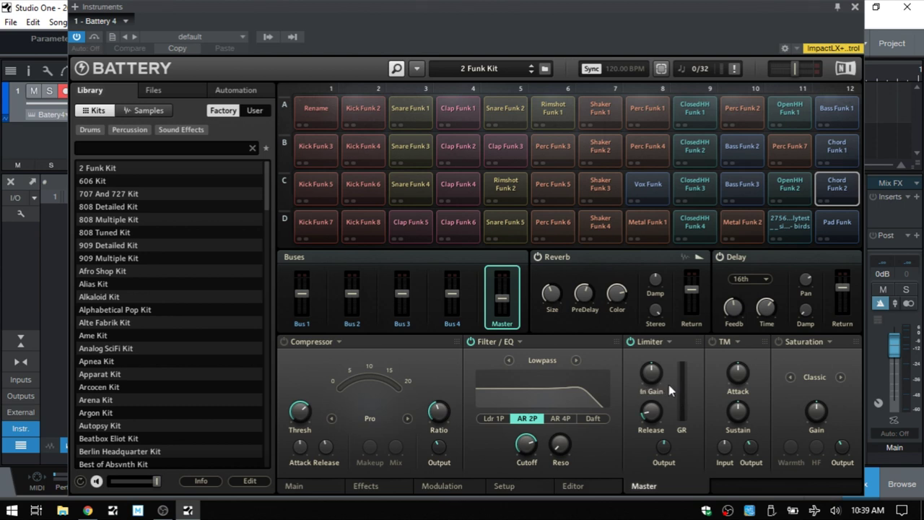